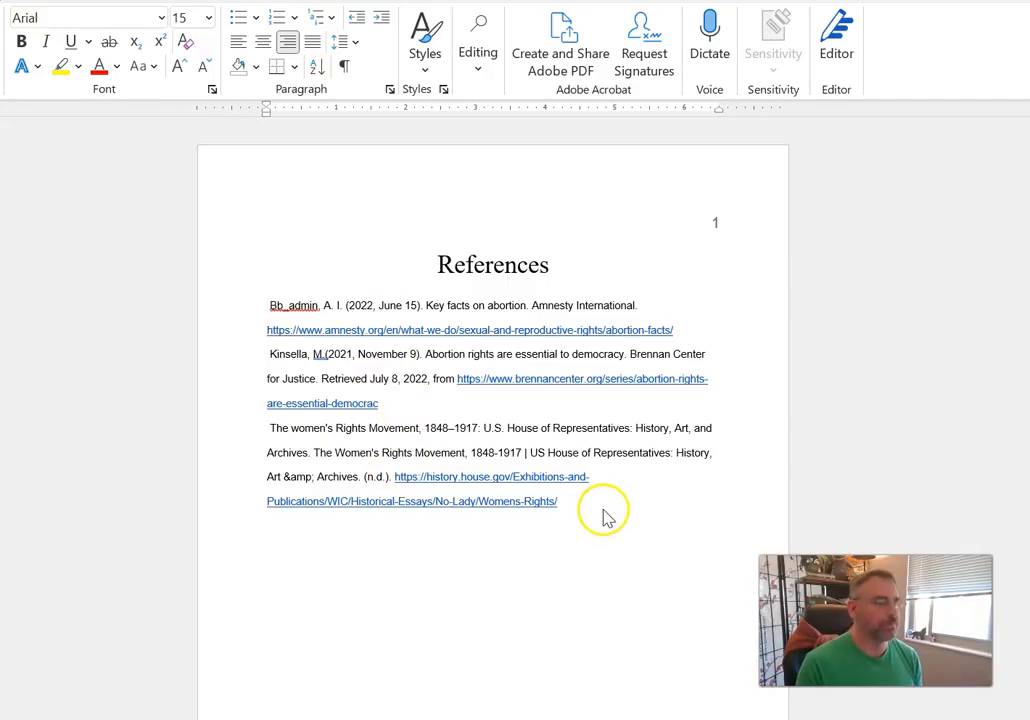
Set all text on the References page, including the heading and page number, to font size 12.
double_click(477, 263)
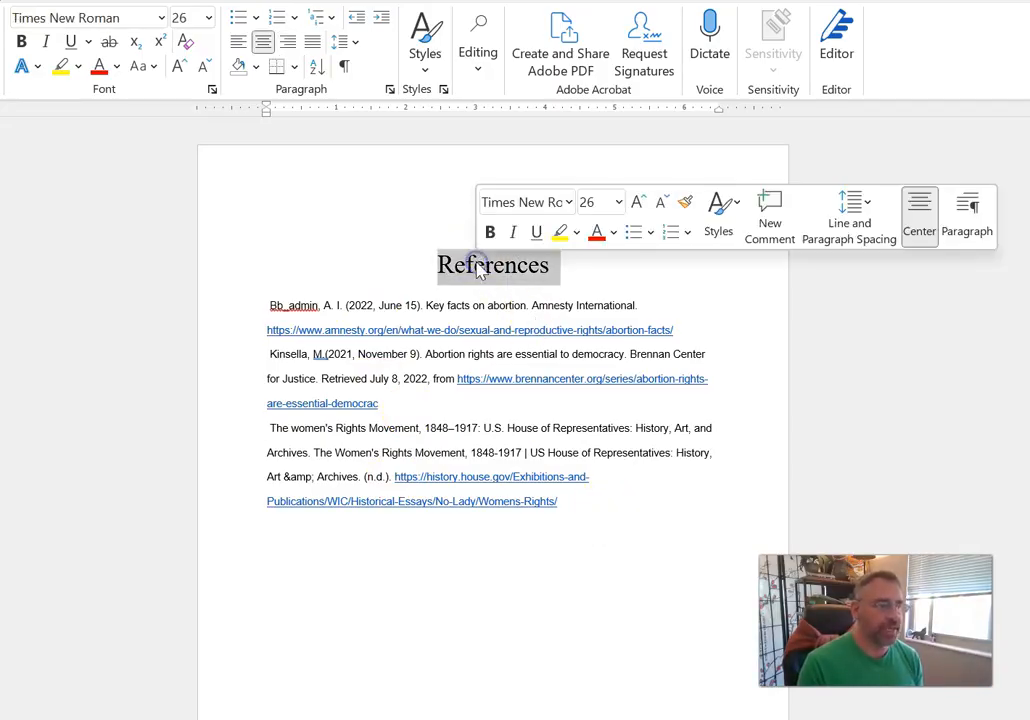
left_click(463, 270)
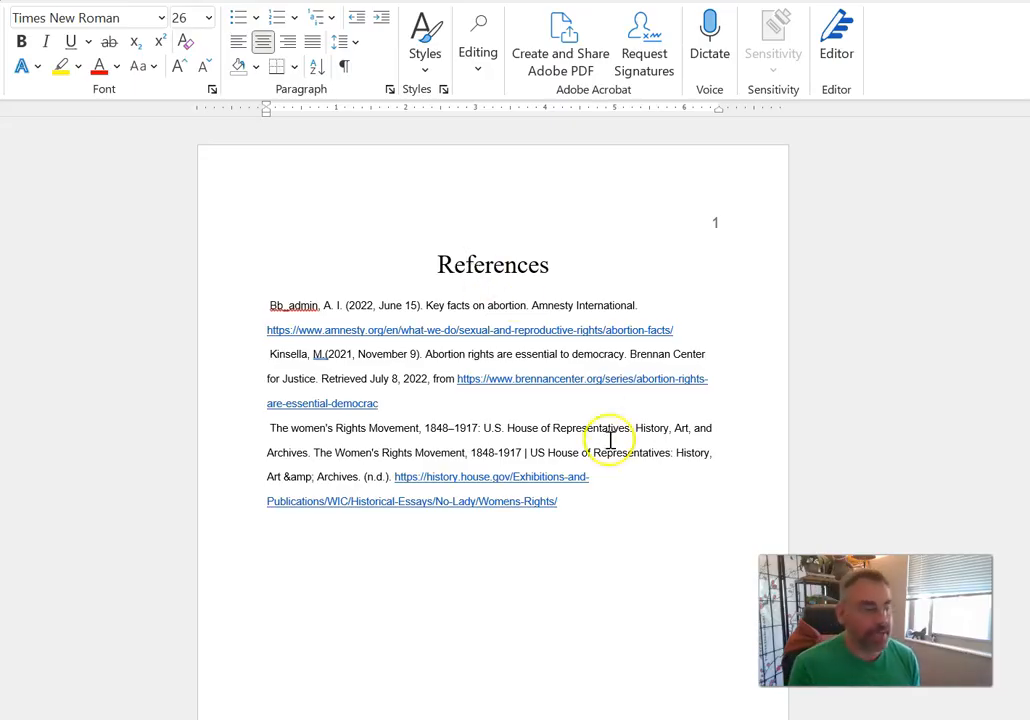
left_click_drag(598, 504, 219, 175)
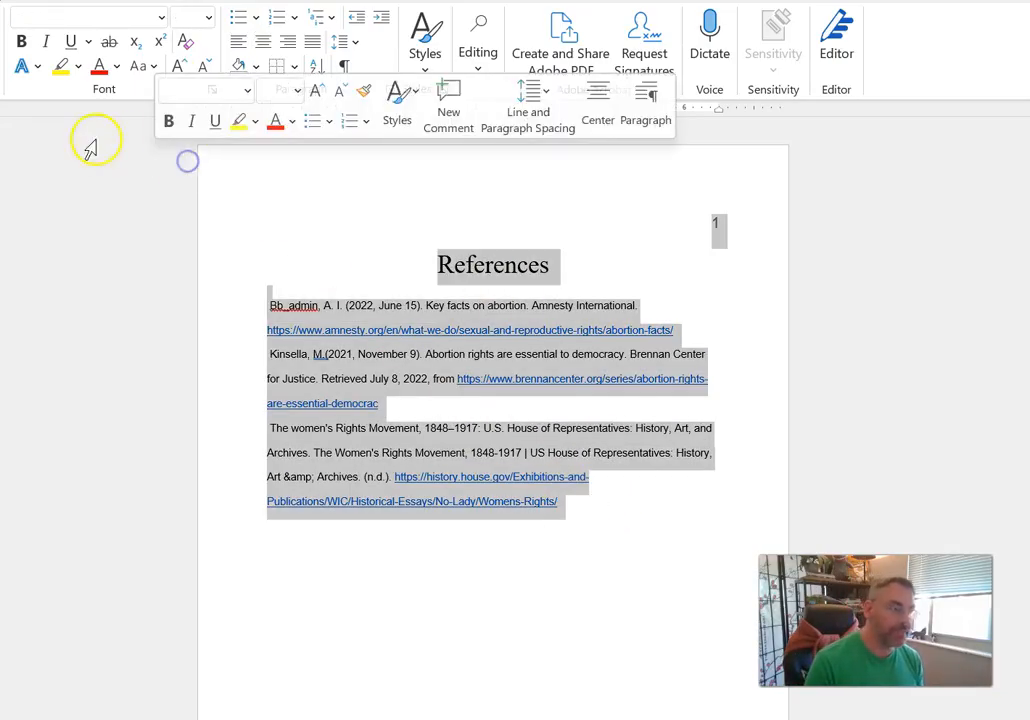
left_click(207, 17)
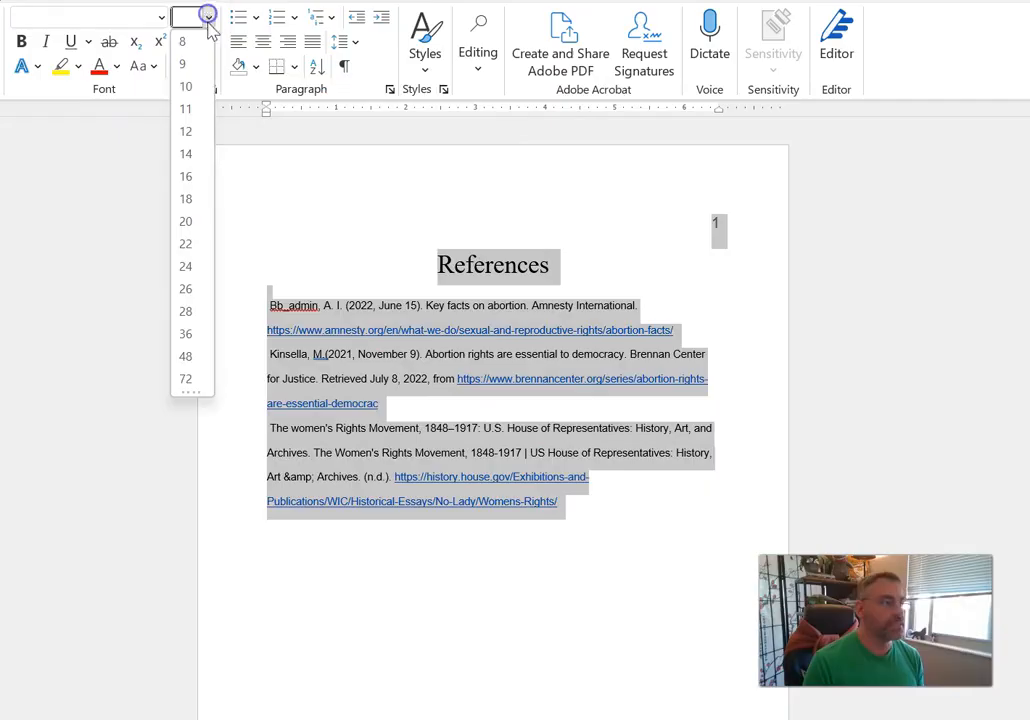
left_click(187, 132)
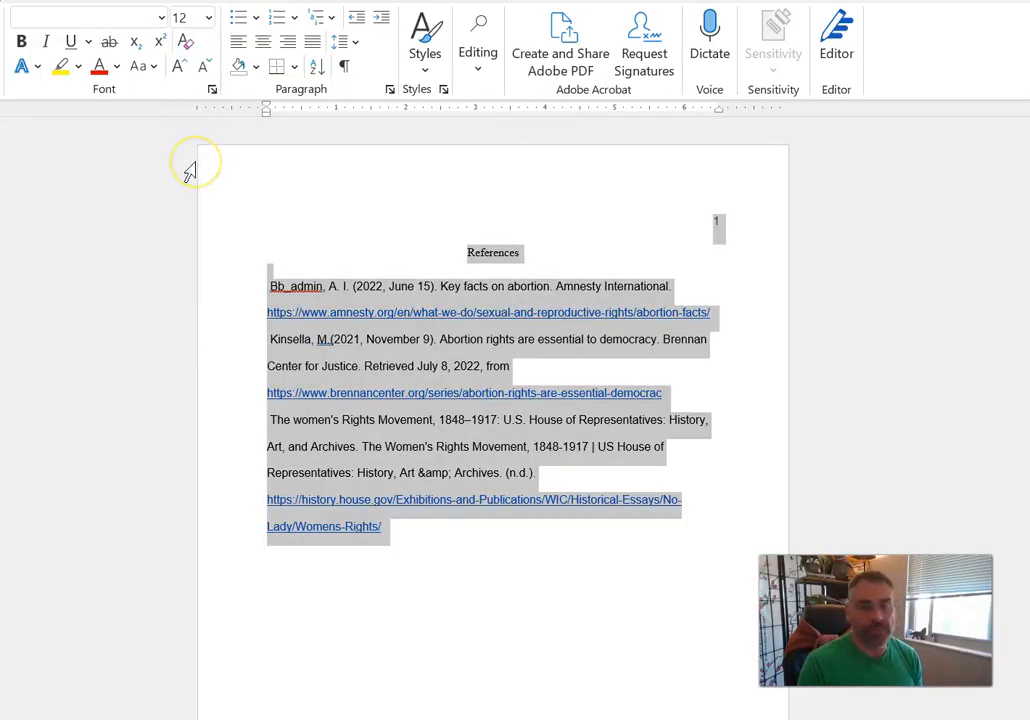
Compare the font of the References heading with the font of the first reference entry.
left_click(451, 290)
left_click(480, 252)
left_click(471, 287)
left_click(471, 251)
left_click(470, 287)
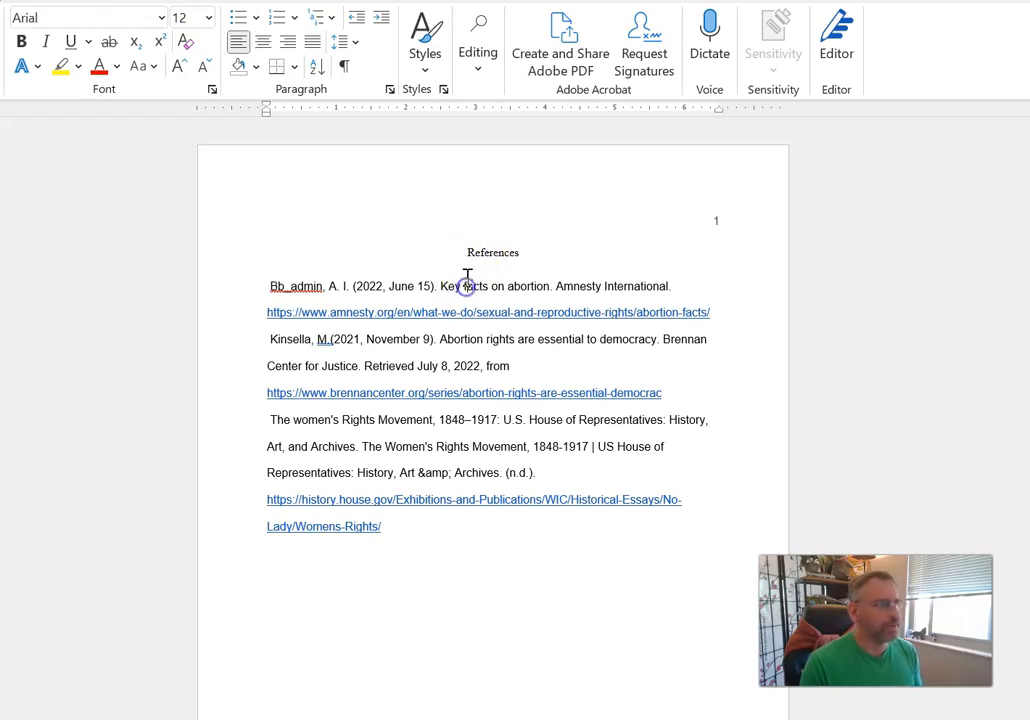
left_click(471, 251)
left_click(503, 253)
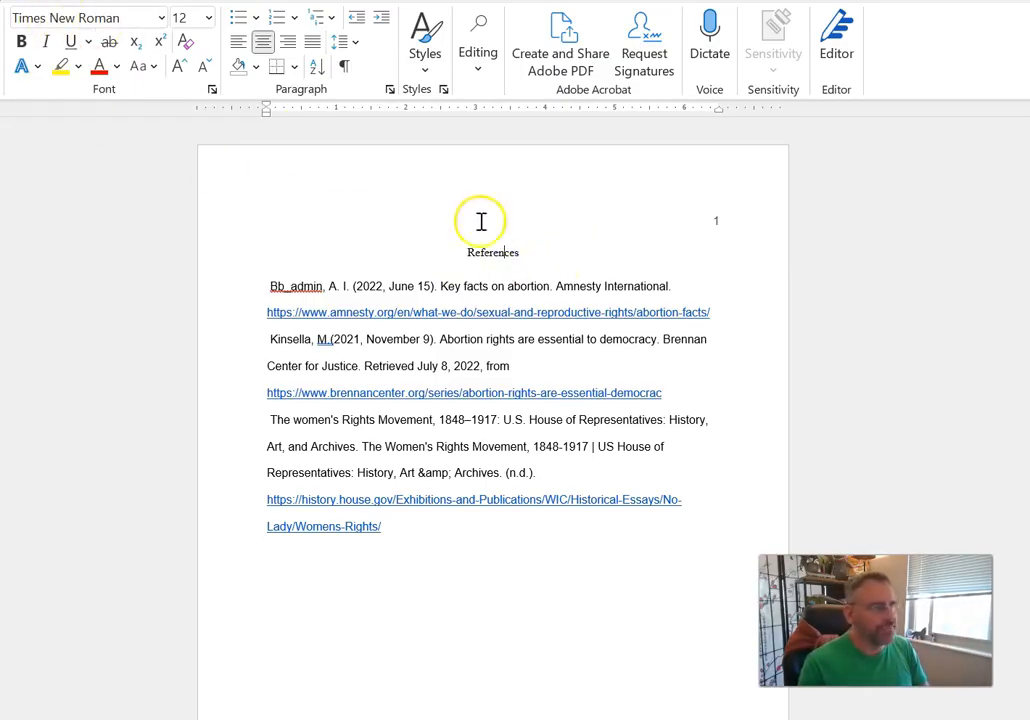
left_click(481, 287)
left_click(485, 253)
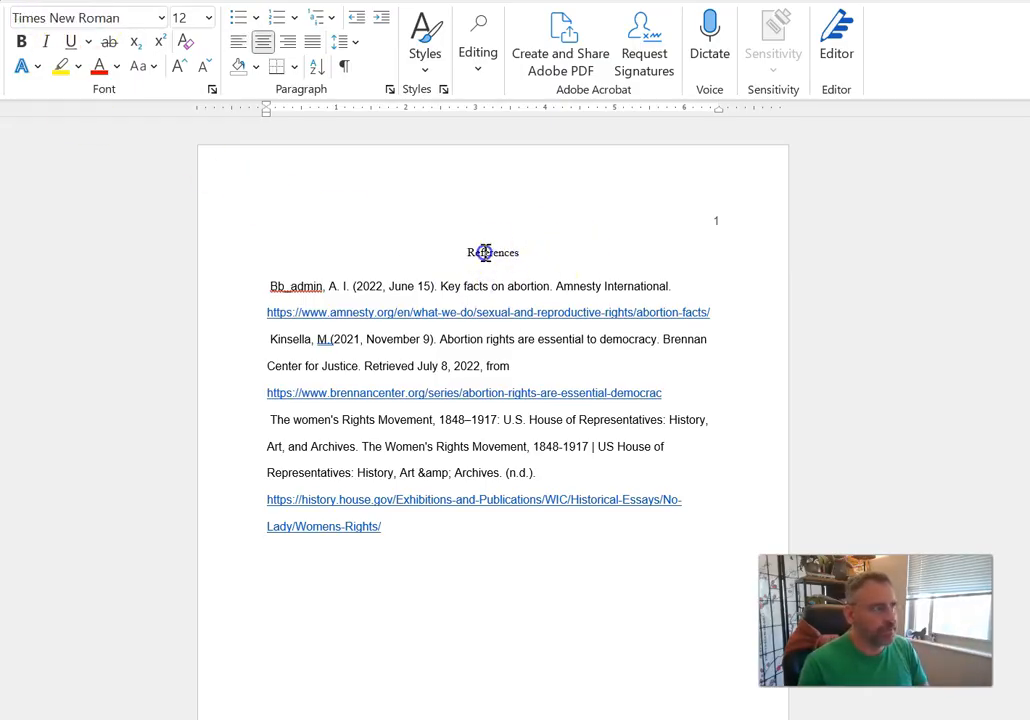
left_click(480, 289)
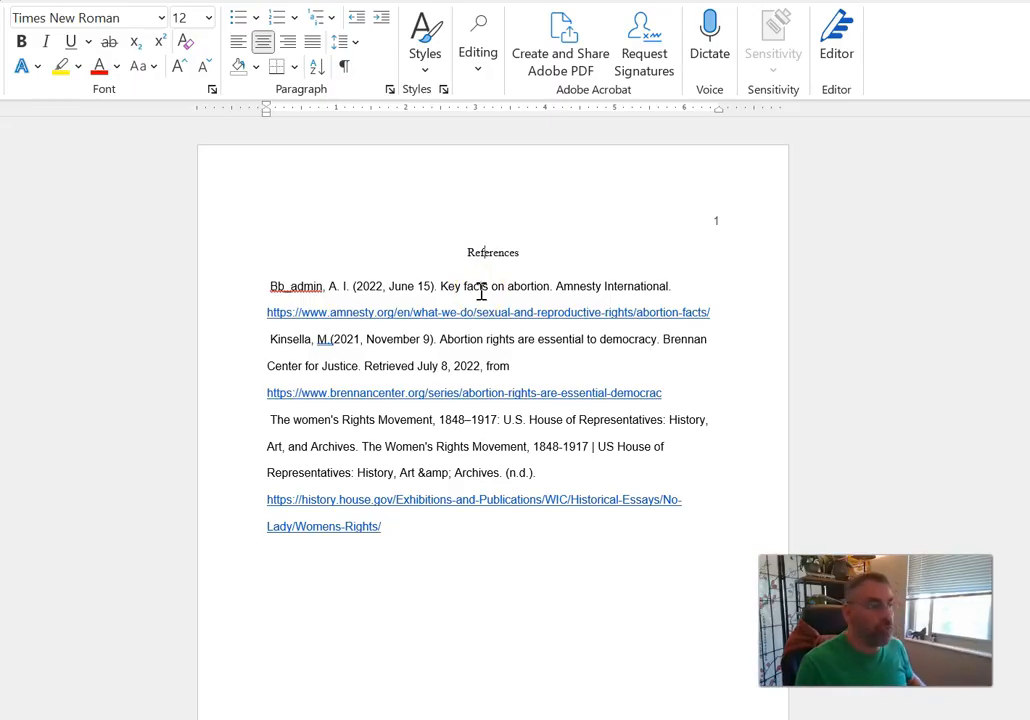
Change the font of the entire document, heading and page number included, to Times New Roman.
key("ctrl+a")
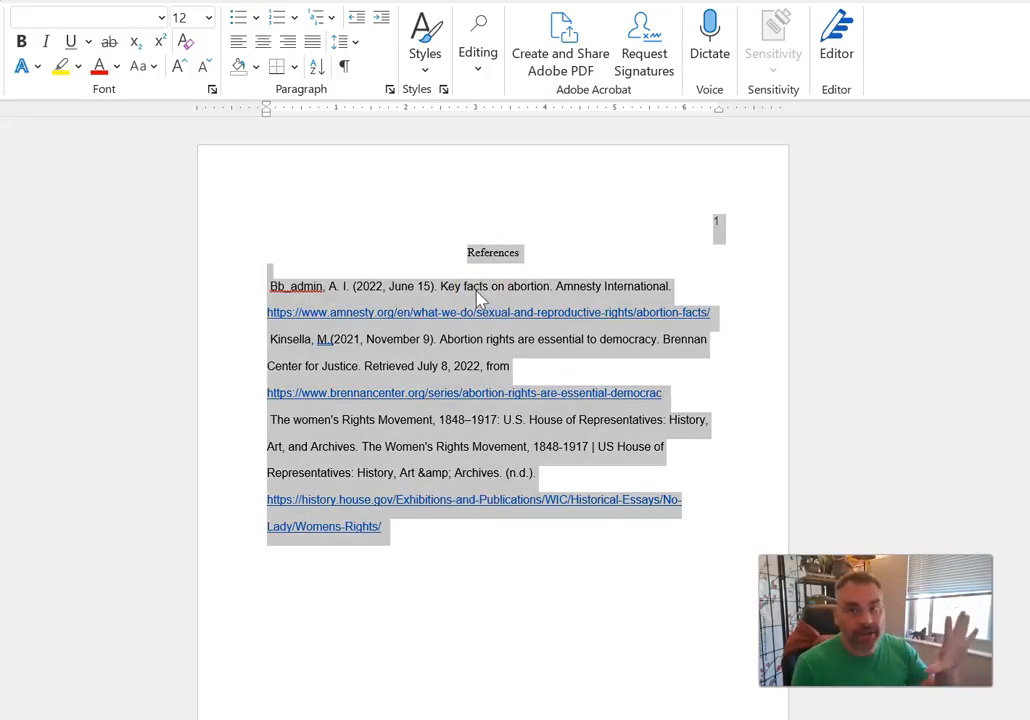
left_click(265, 42)
left_click(158, 15)
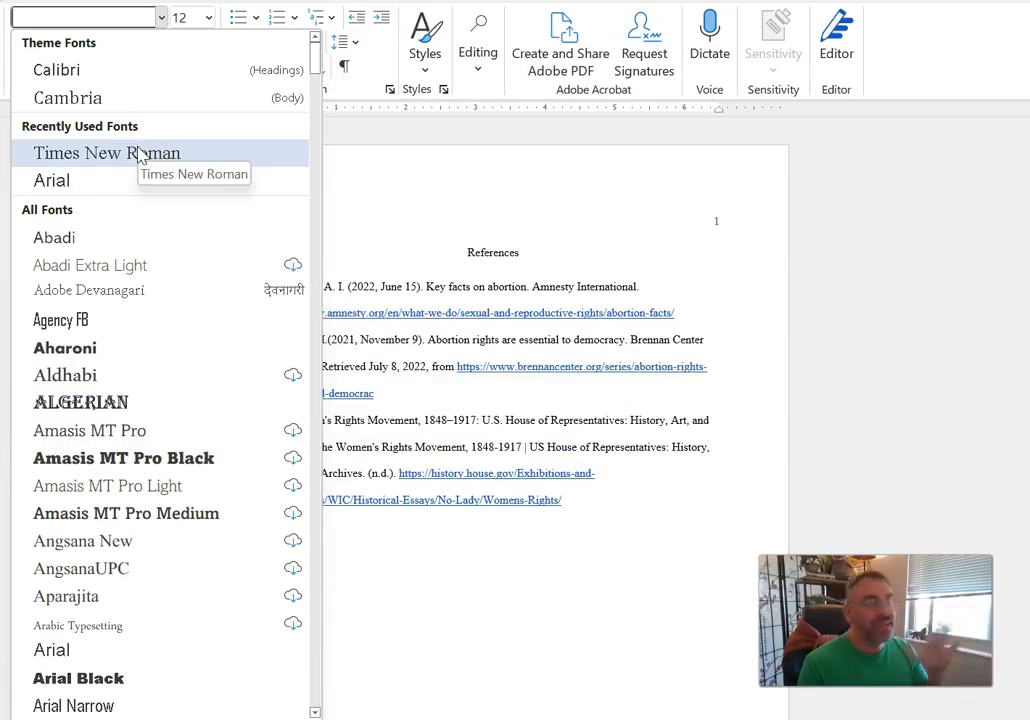
left_click(140, 156)
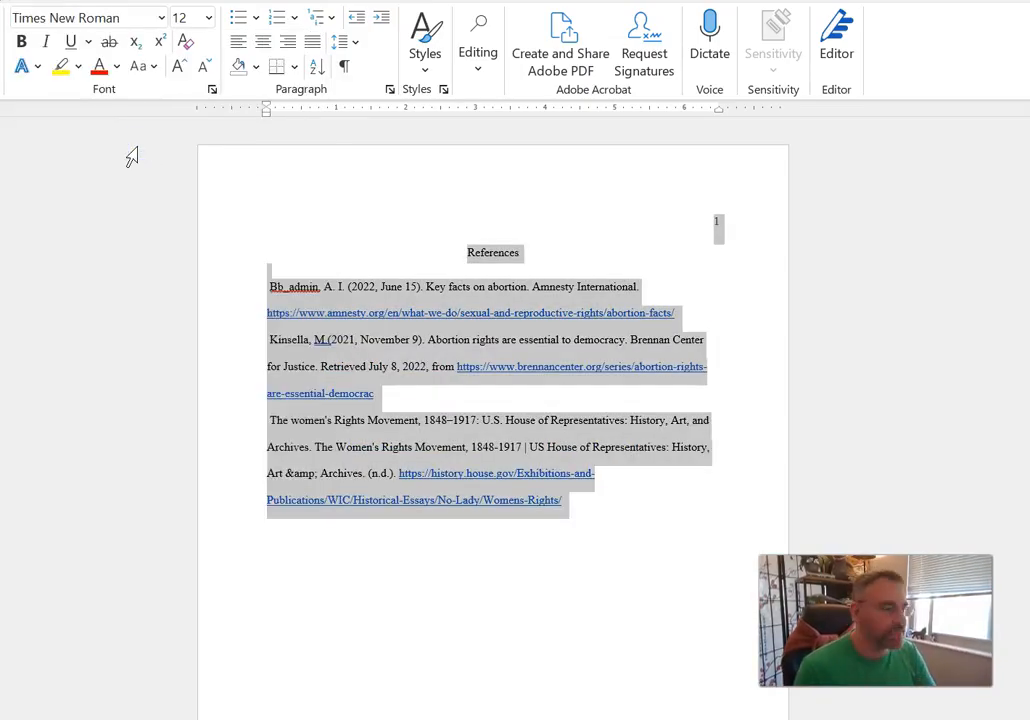
left_click(437, 345)
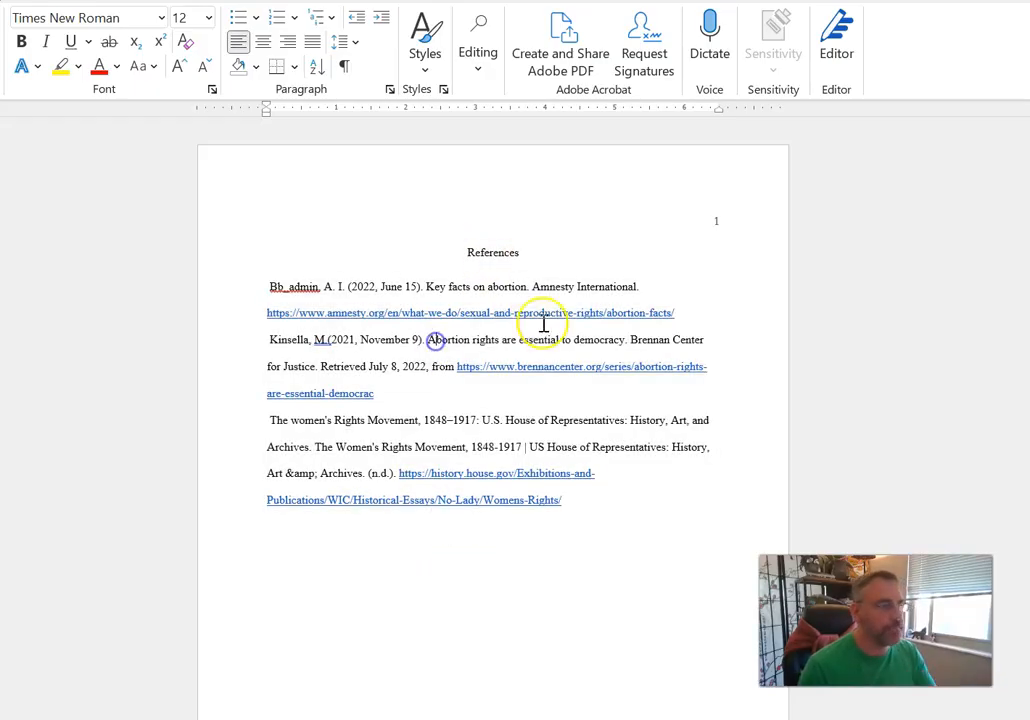
Make the References heading bold.
double_click(490, 253)
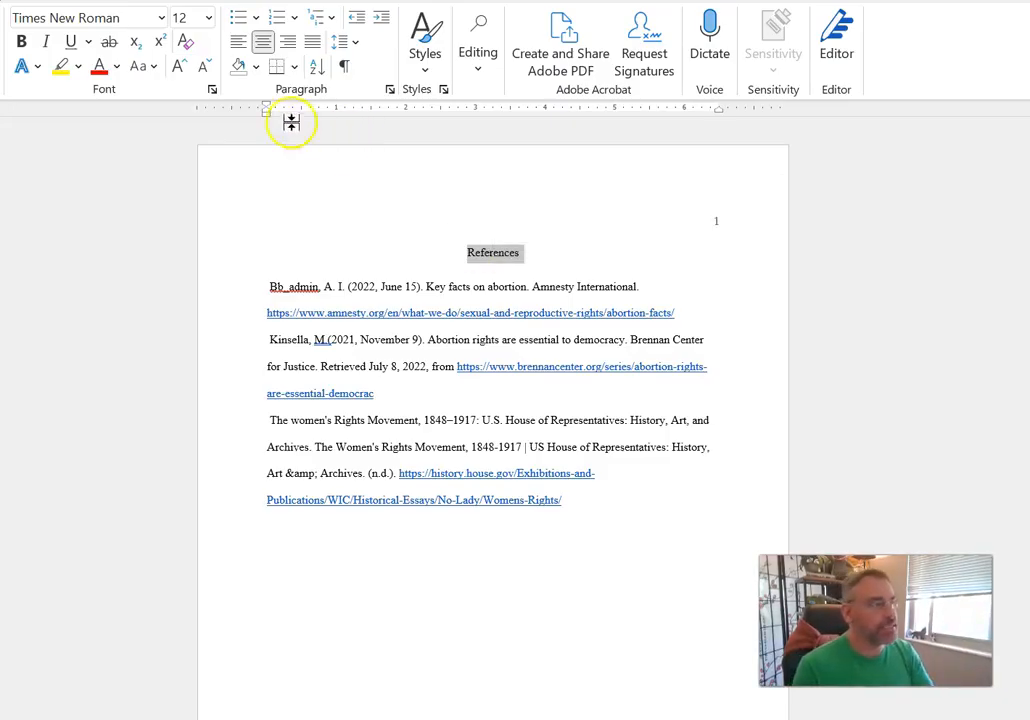
left_click(21, 41)
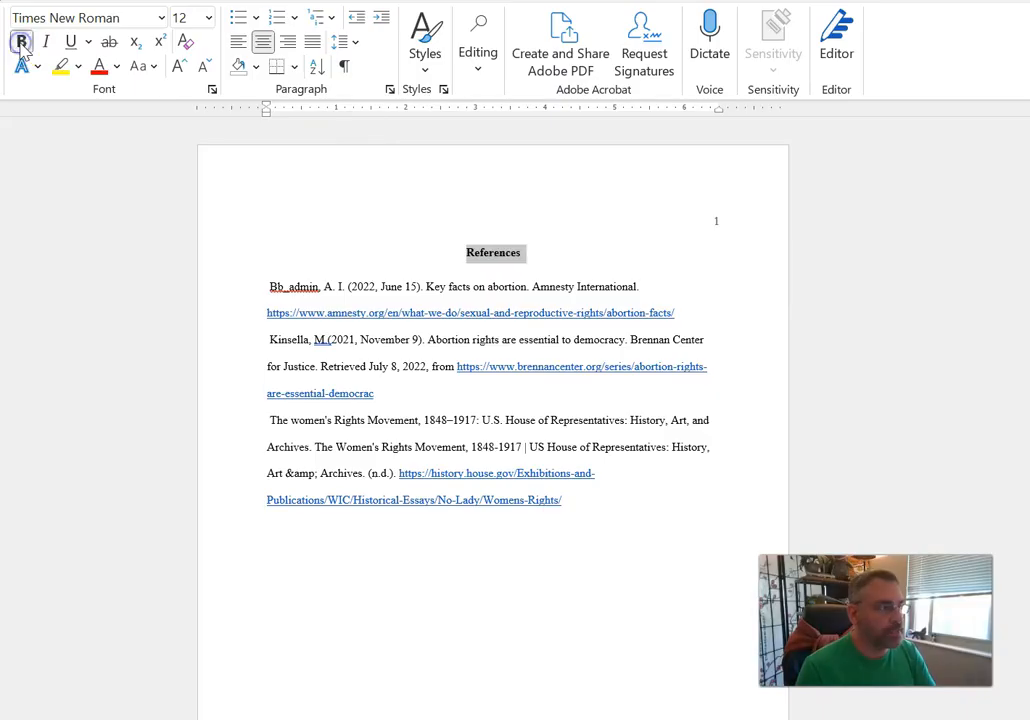
left_click(490, 250)
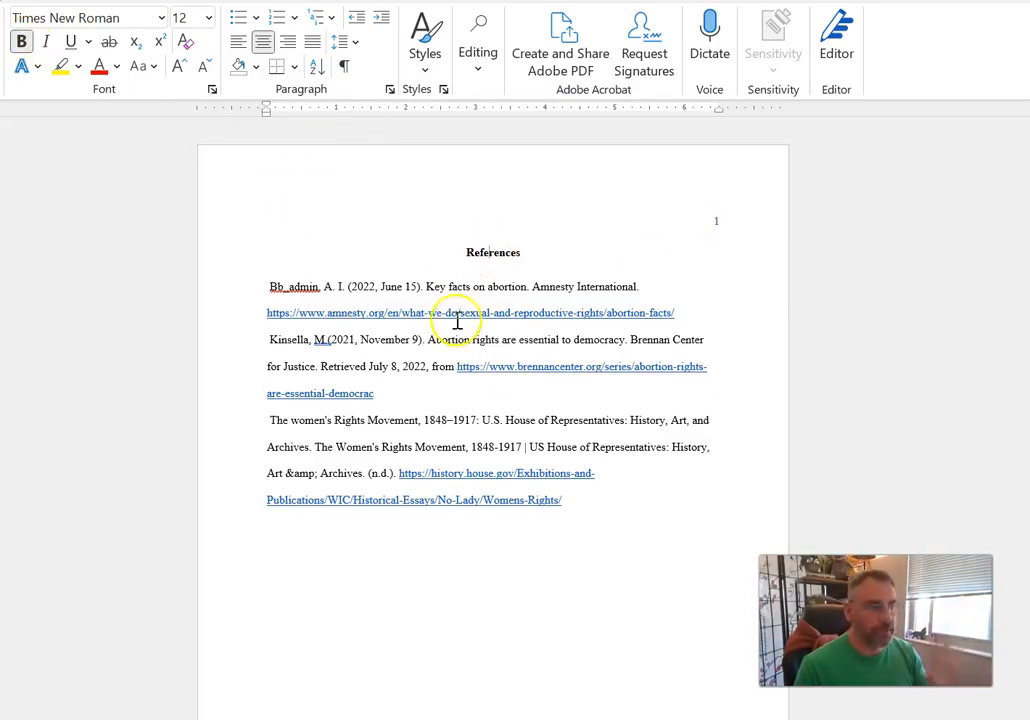
Apply a hanging indent to the first two reference entries, the Amnesty International and Brennan Center ones.
left_click_drag(460, 250, 552, 501)
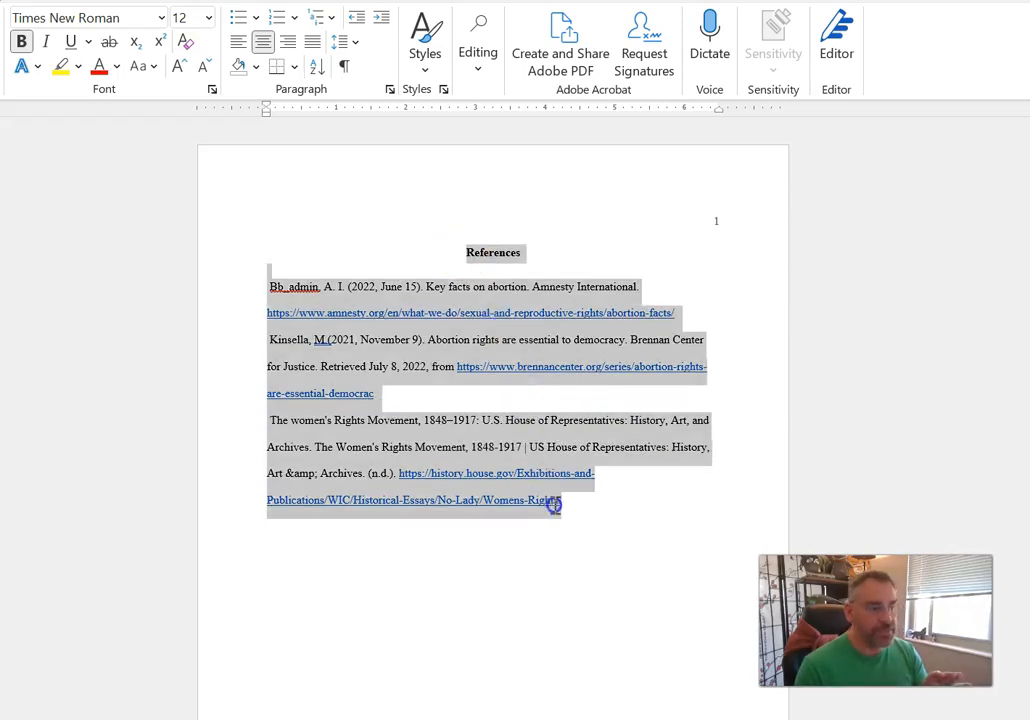
left_click(433, 287)
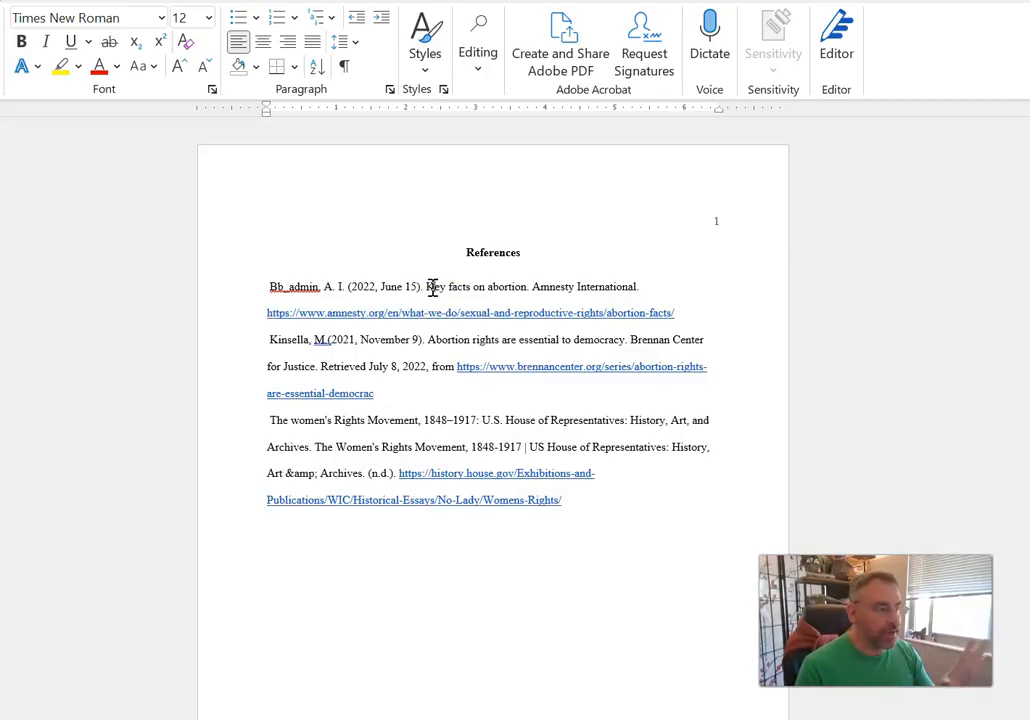
triple_click(433, 287)
left_click(413, 287)
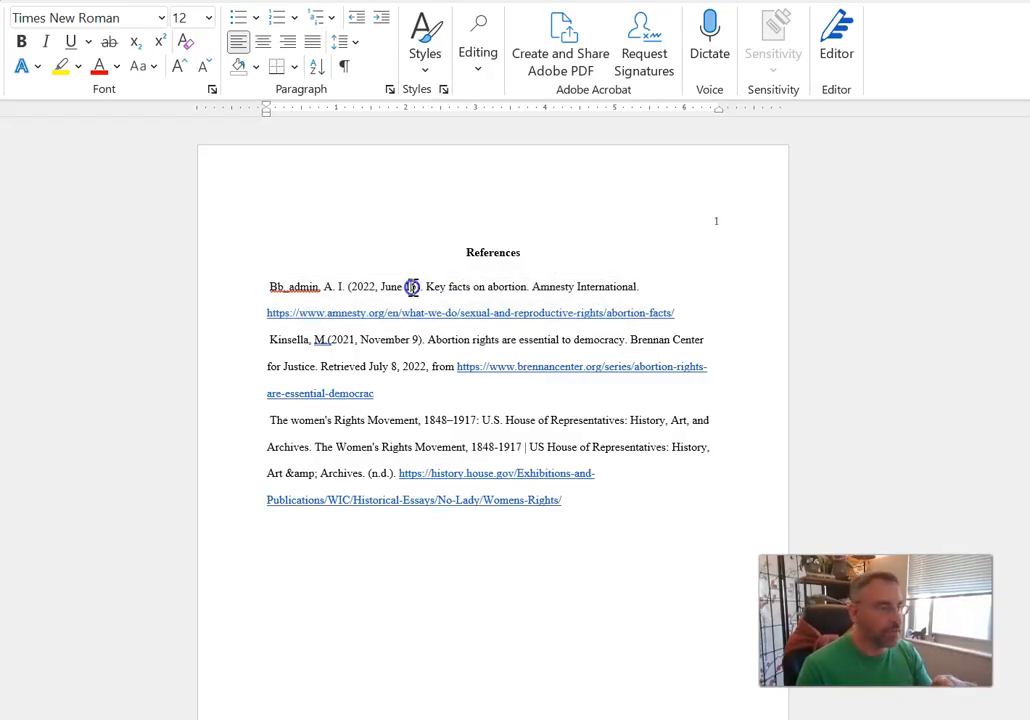
triple_click(449, 296)
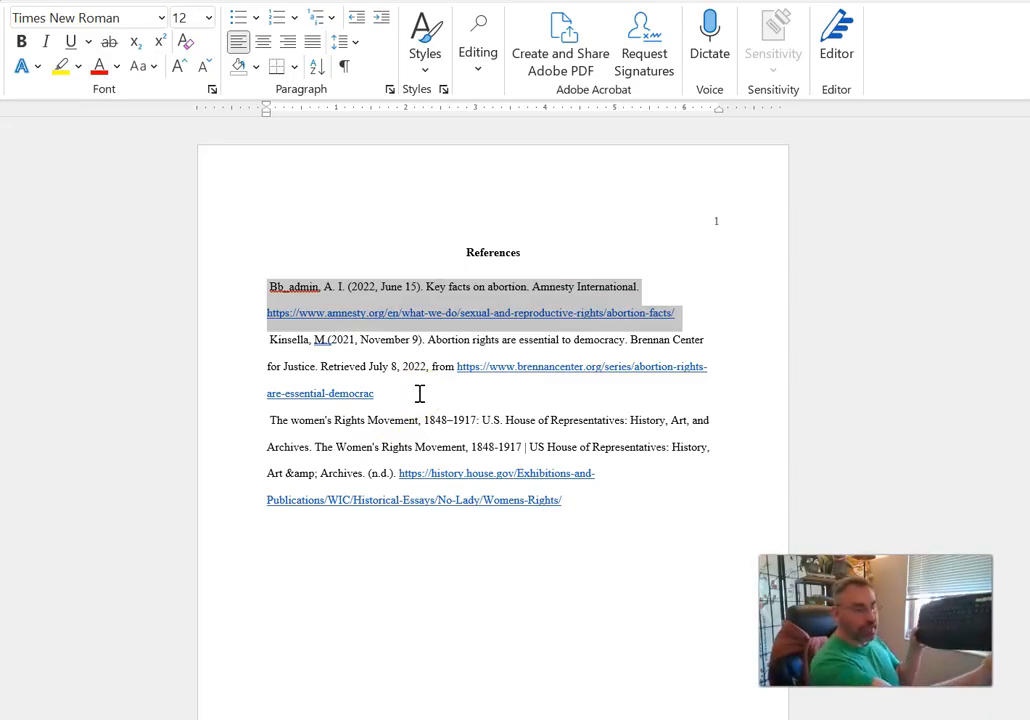
key("ctrl+t")
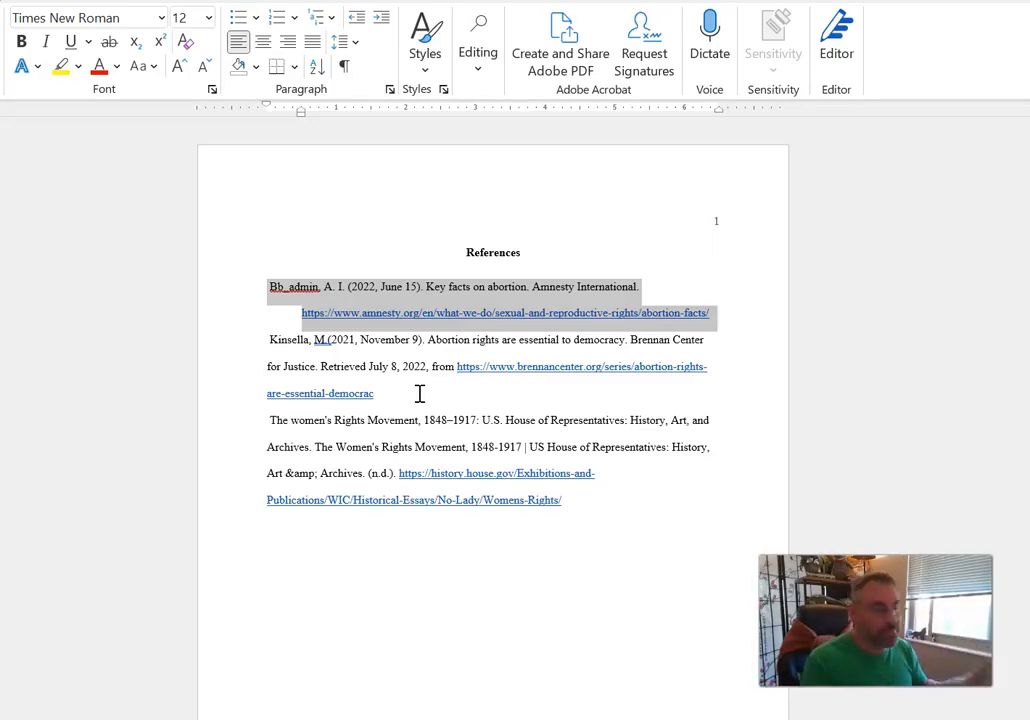
triple_click(414, 352)
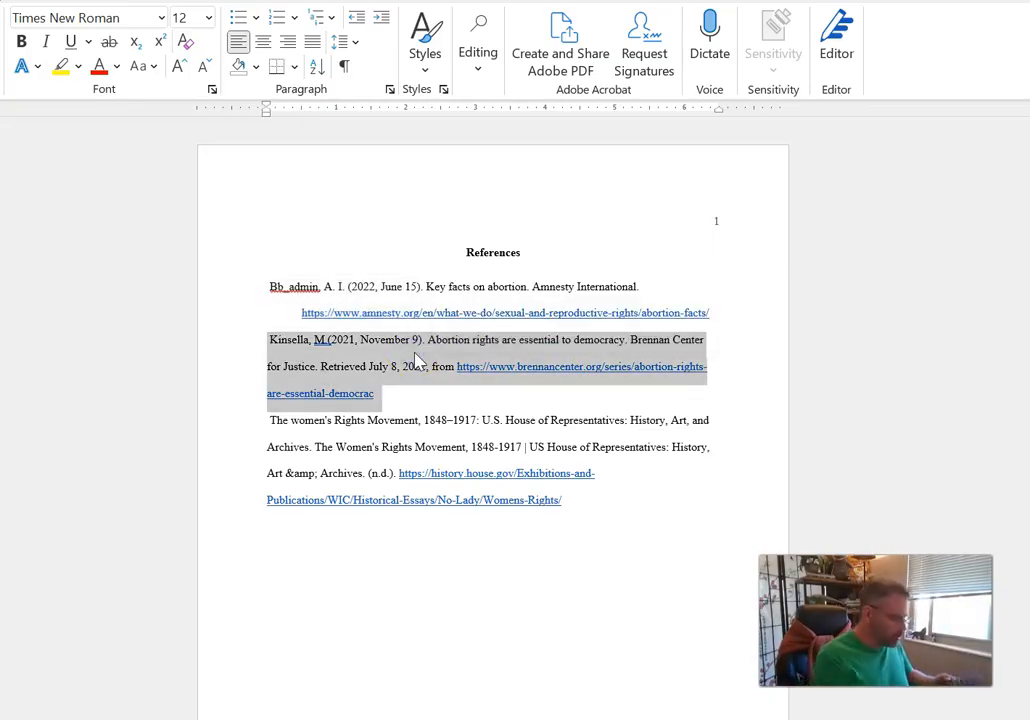
key("ctrl+t")
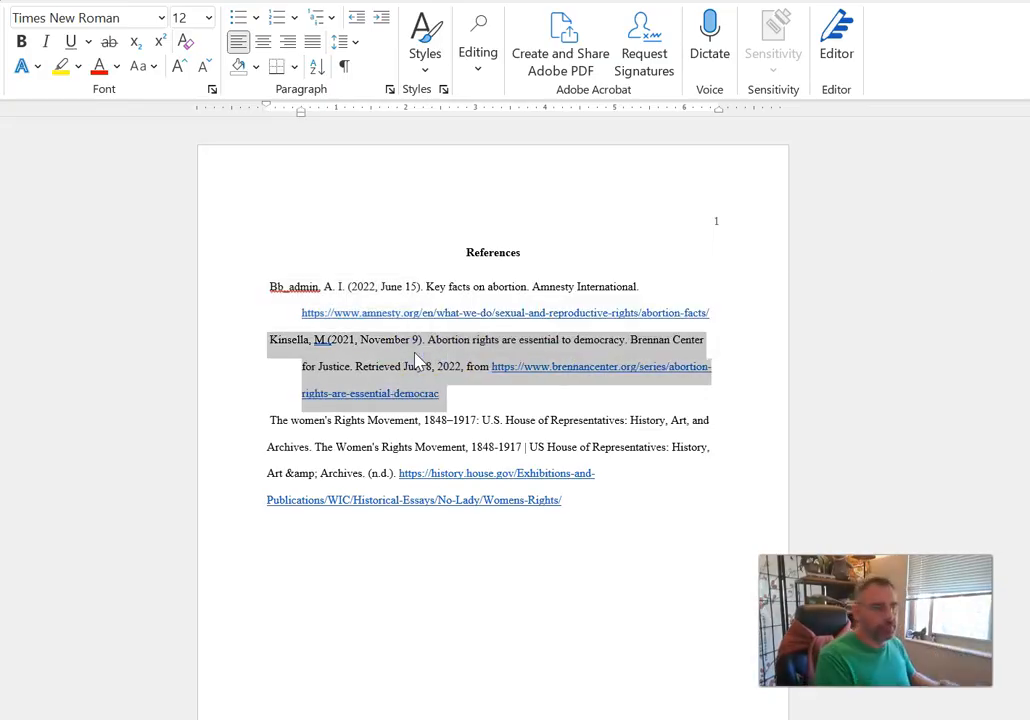
Give the third reference entry, on the women's Rights Movement, a Hanging special indentation of 0.5" through the paragraph settings.
double_click(349, 456)
triple_click(349, 456)
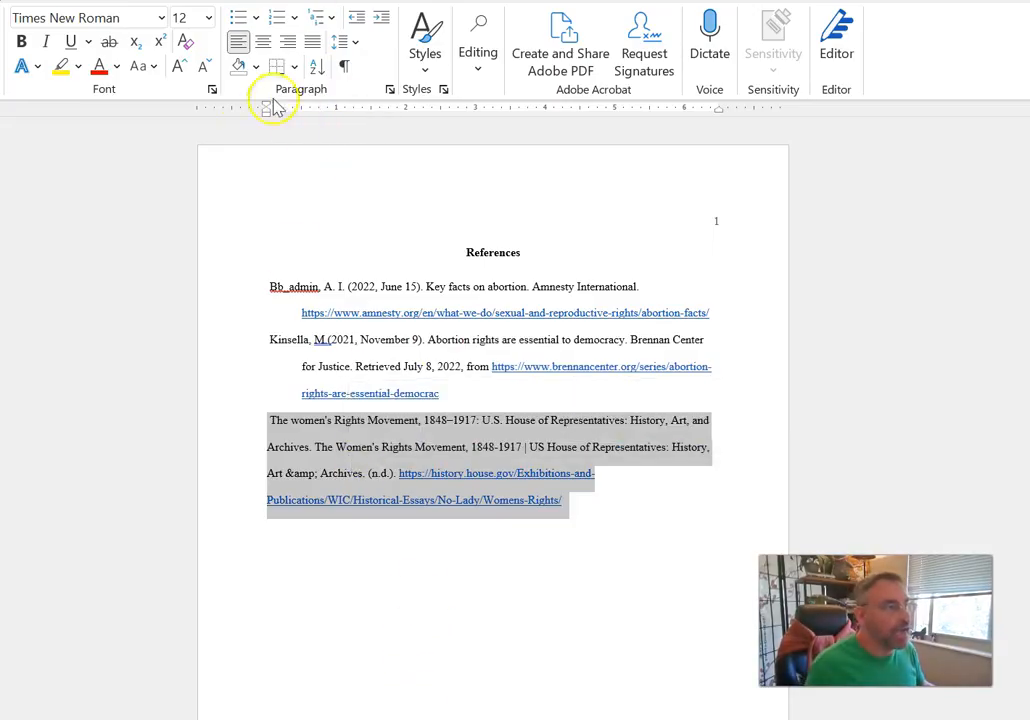
left_click(355, 42)
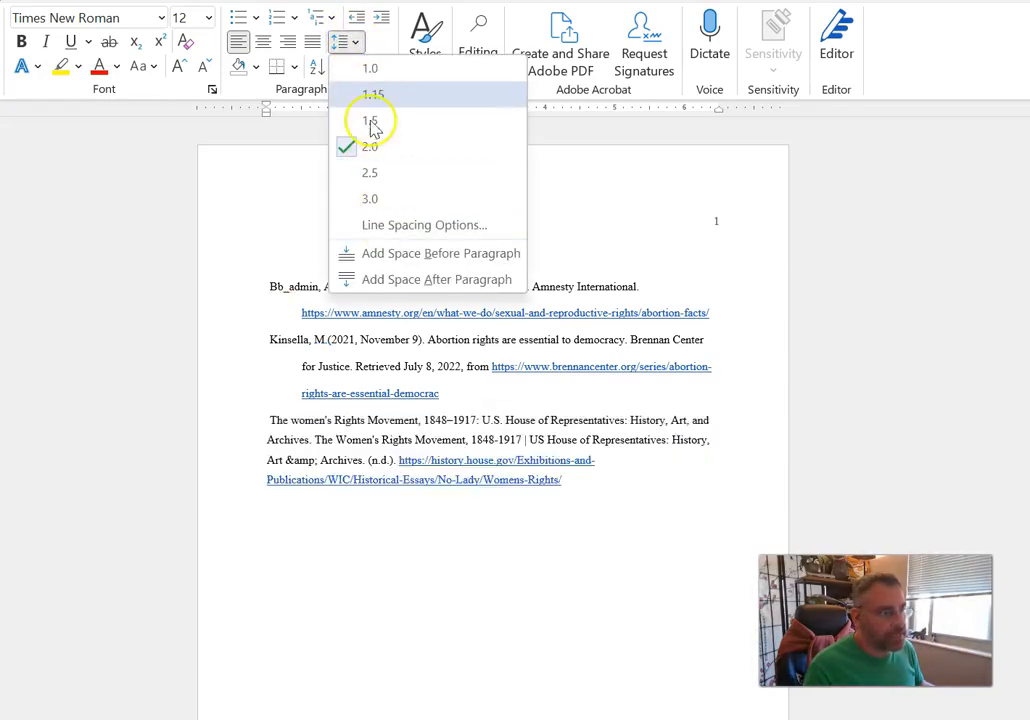
left_click(383, 229)
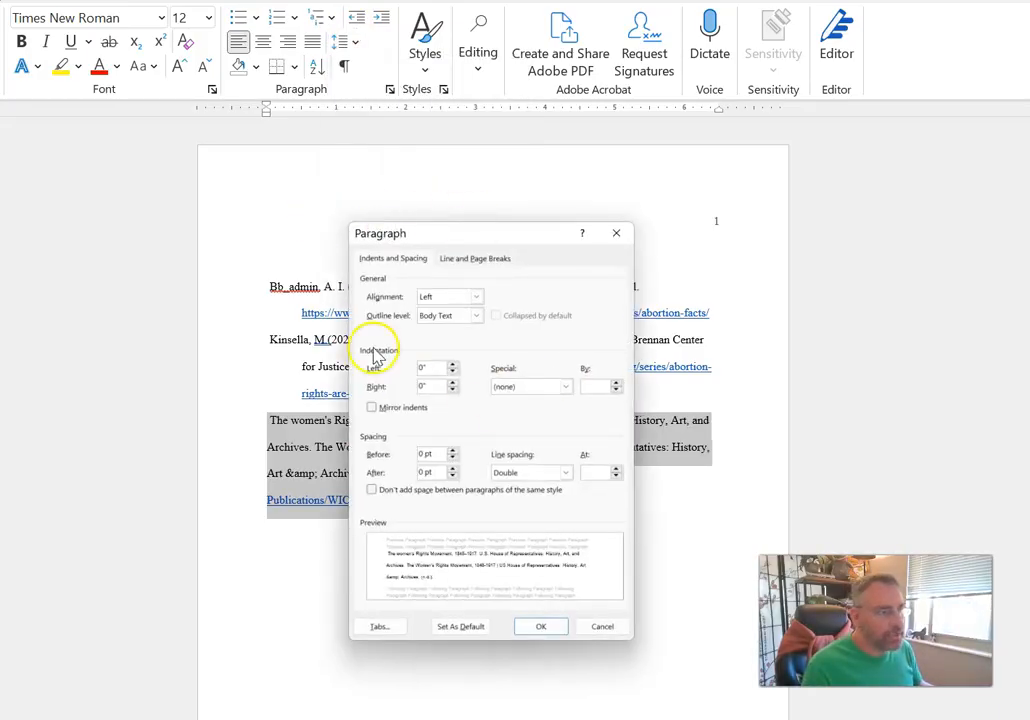
left_click(567, 388)
left_click(554, 418)
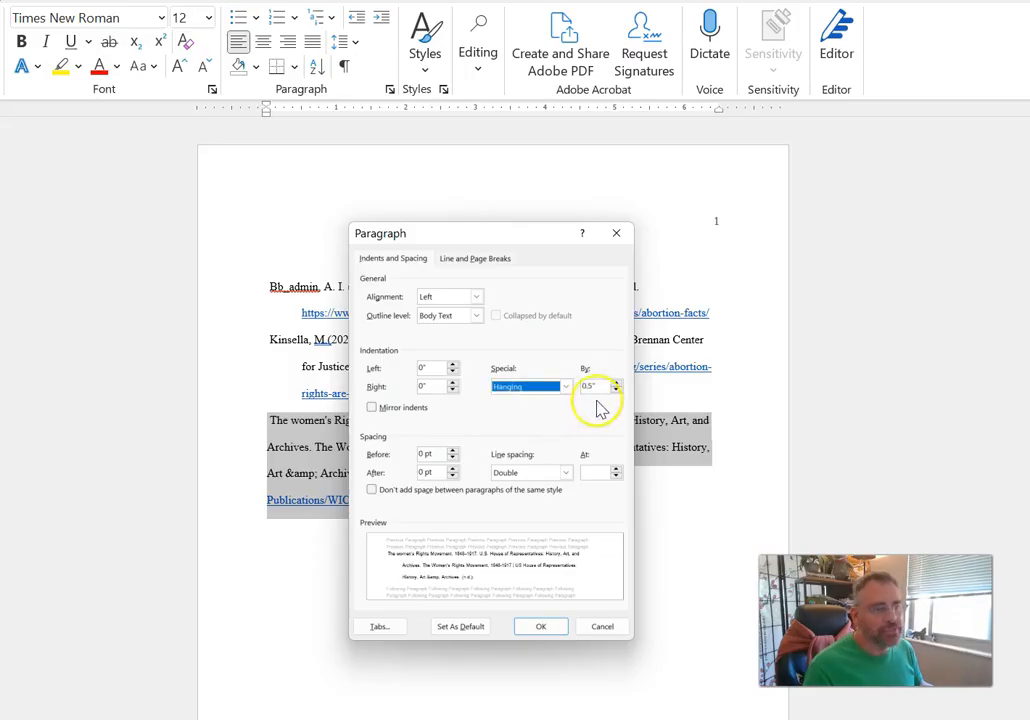
left_click(540, 626)
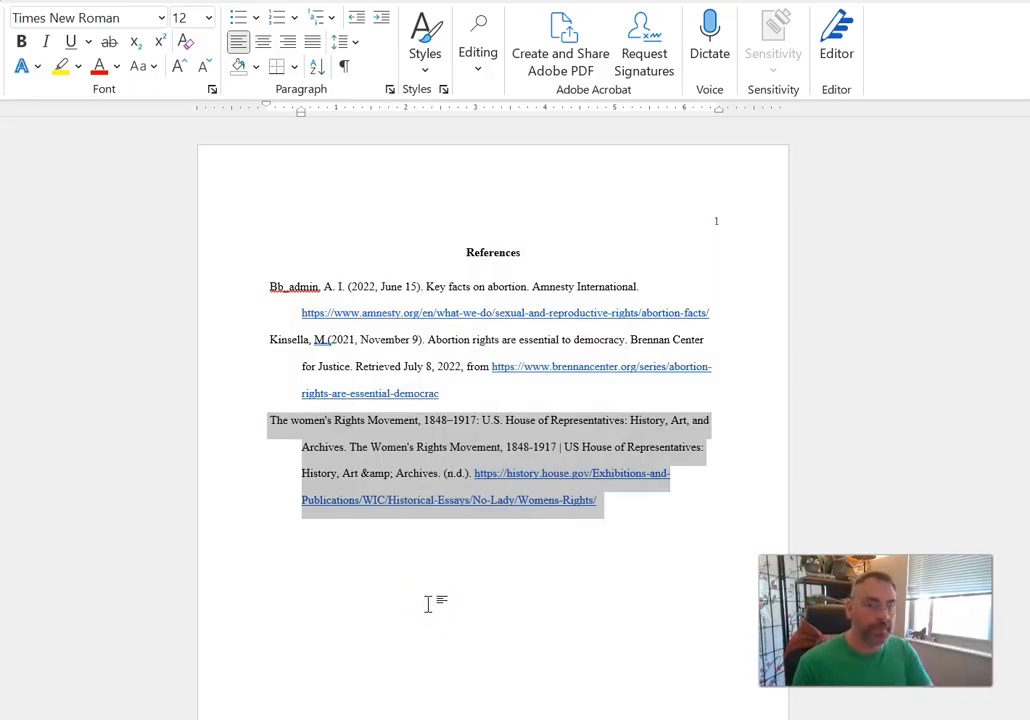
left_click(537, 421)
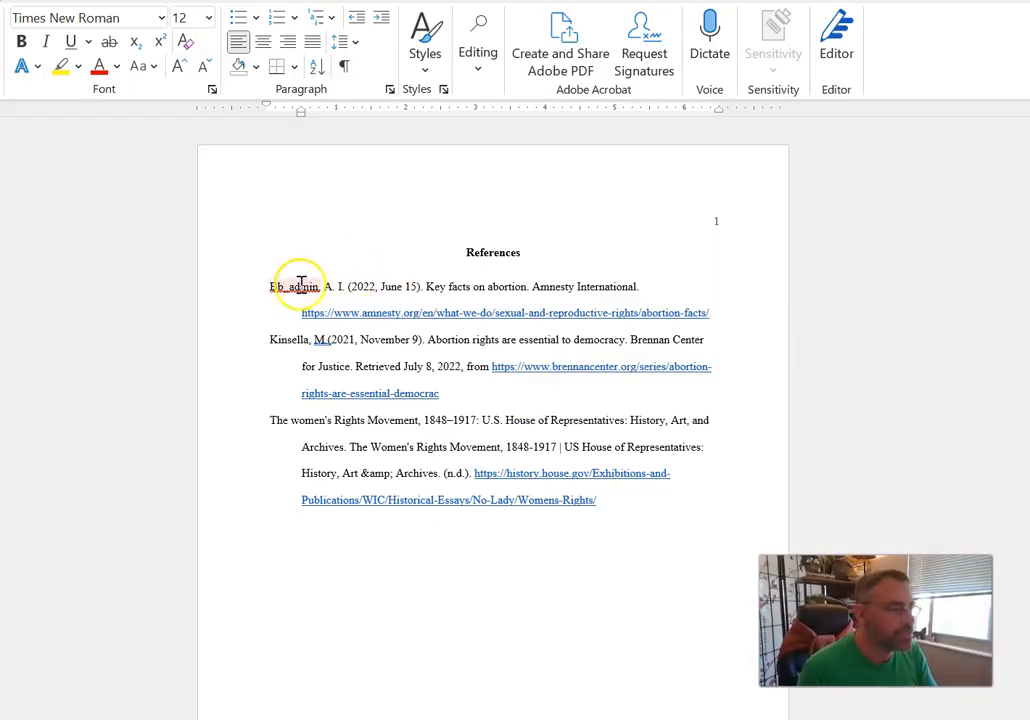
Open the Amnesty International entry's web link, look through the article for an author name, and return to the document.
left_click_drag(346, 287, 273, 287)
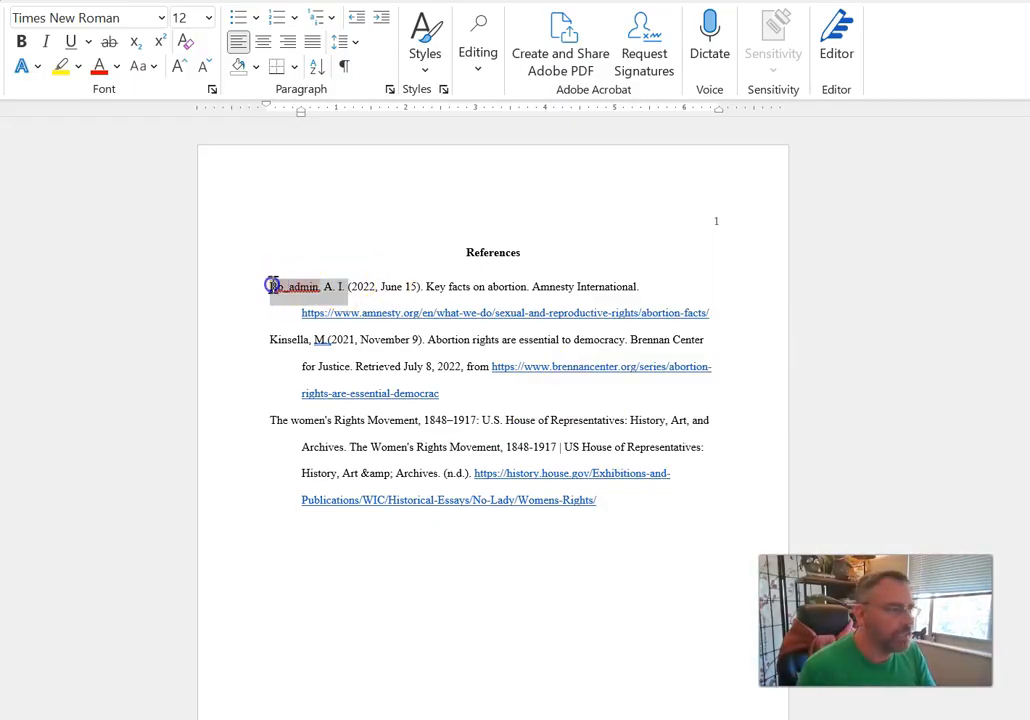
left_click(333, 287)
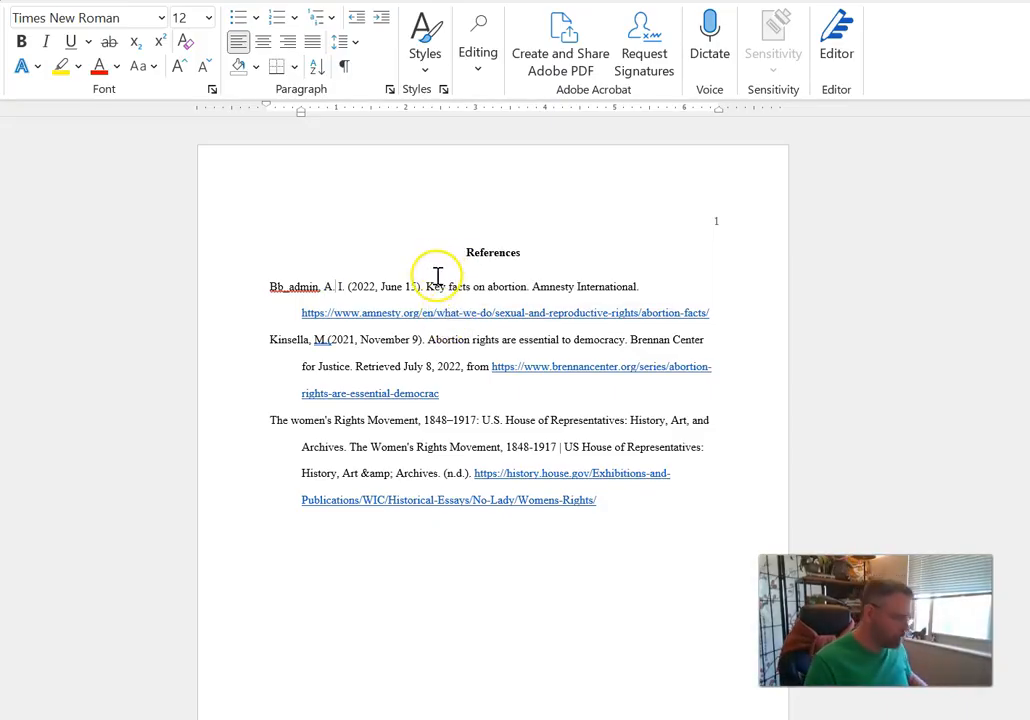
left_click(438, 313, "ctrl")
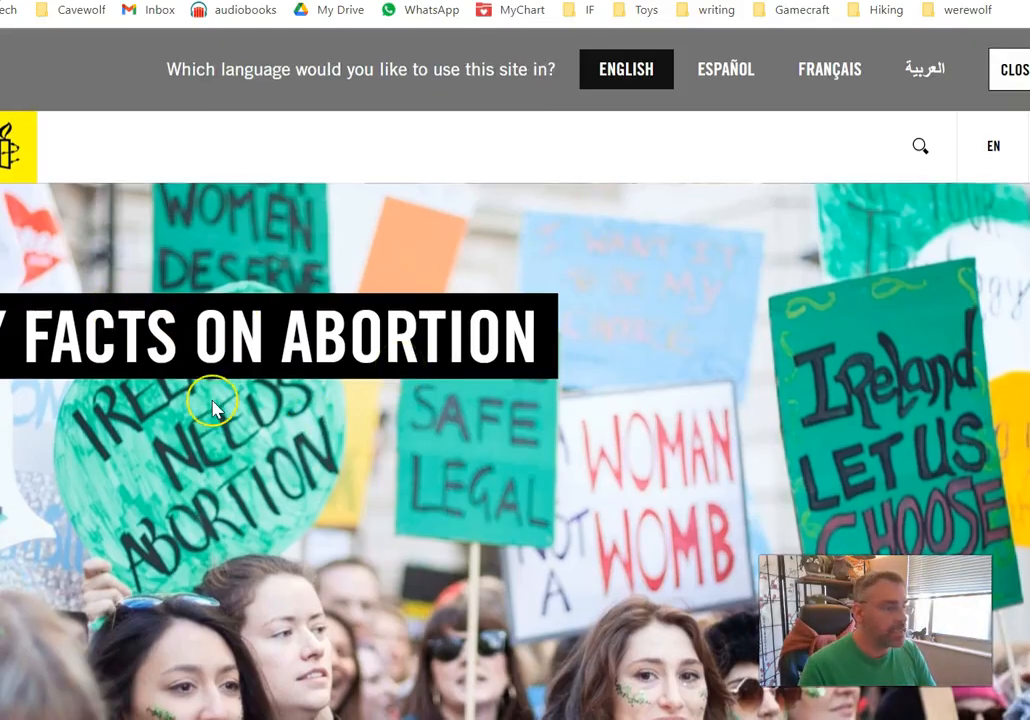
scroll(214, 407, "down", 8)
scroll(213, 403, "up", 8)
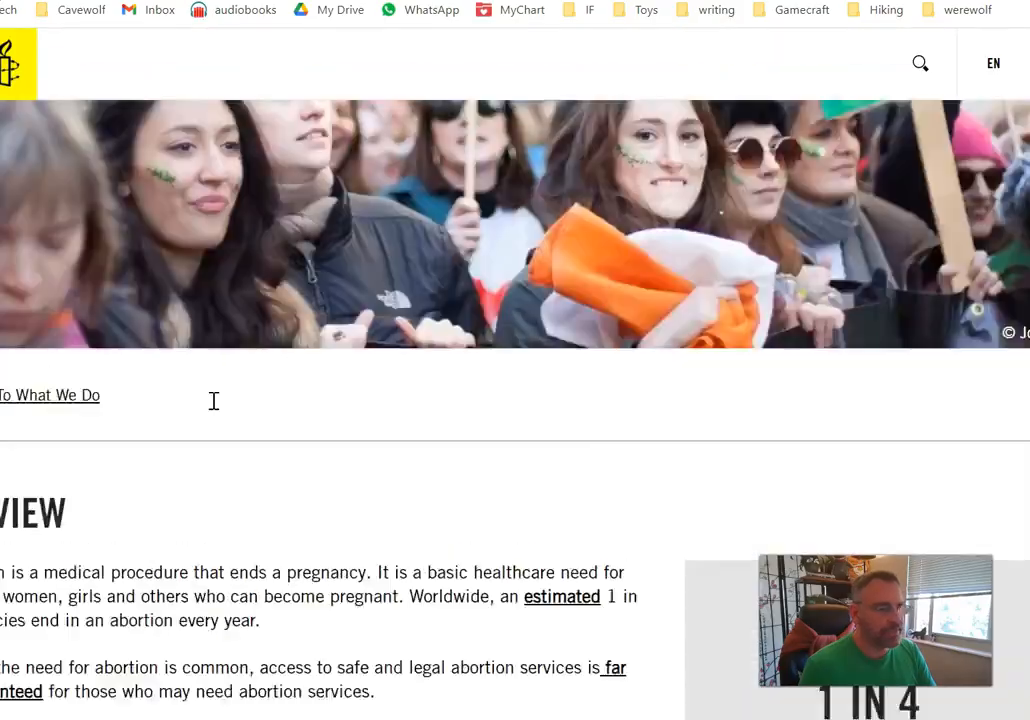
scroll(368, 425, "down", 15)
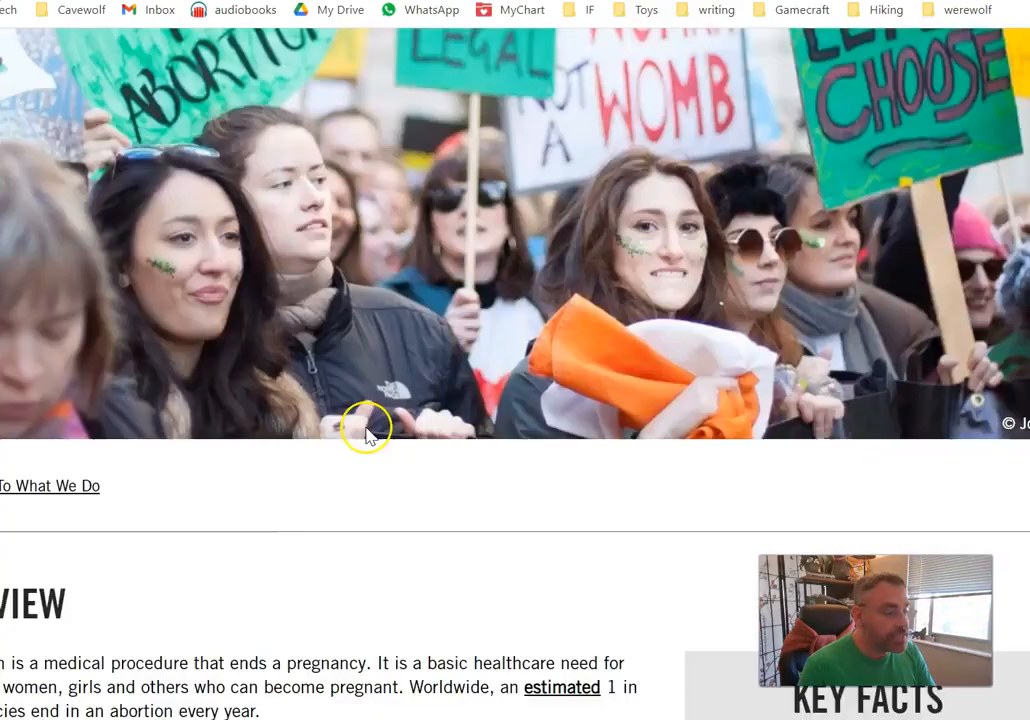
scroll(545, 358, "down", 4)
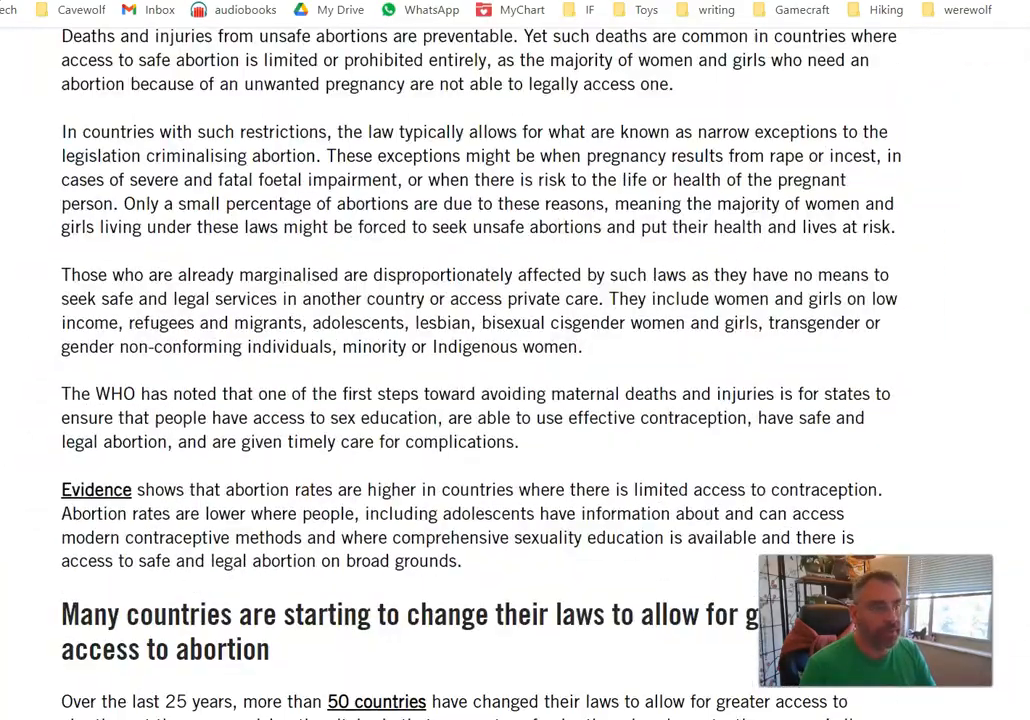
key("alt+Tab")
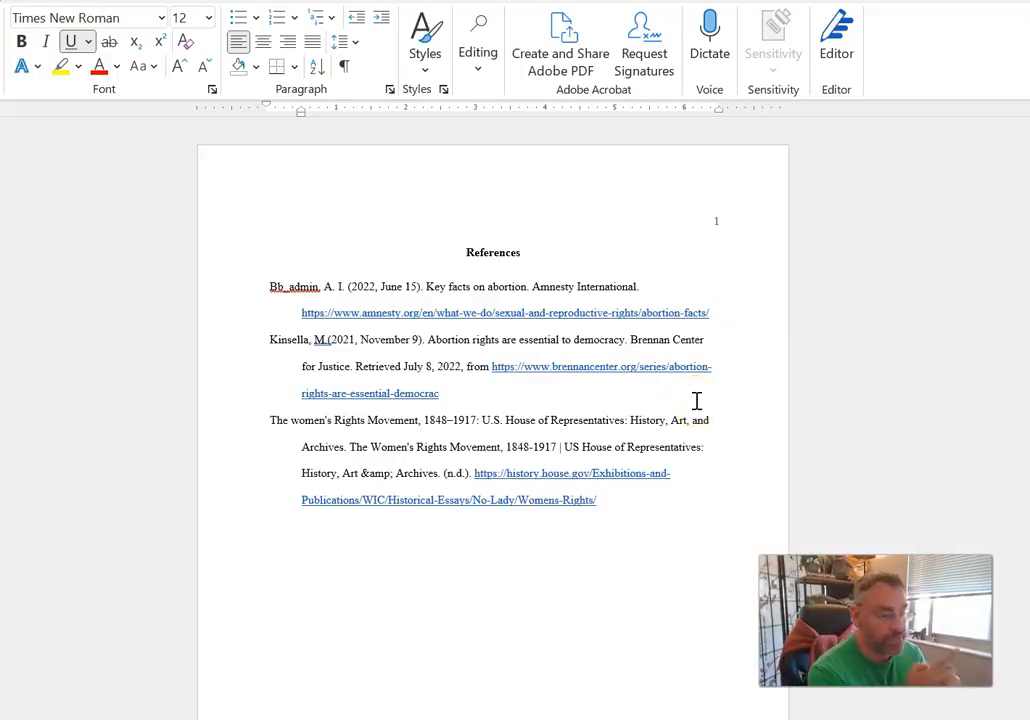
Delete the incorrect author text in front of the date in the first reference entry.
left_click_drag(325, 287, 269, 287)
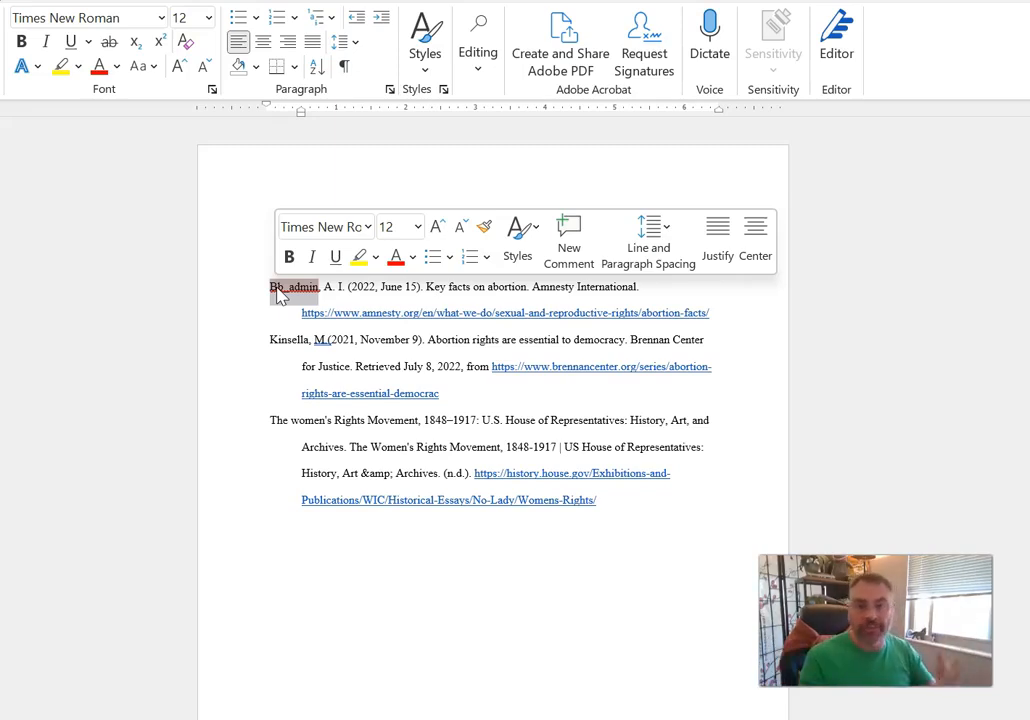
left_click(330, 302)
left_click(342, 348)
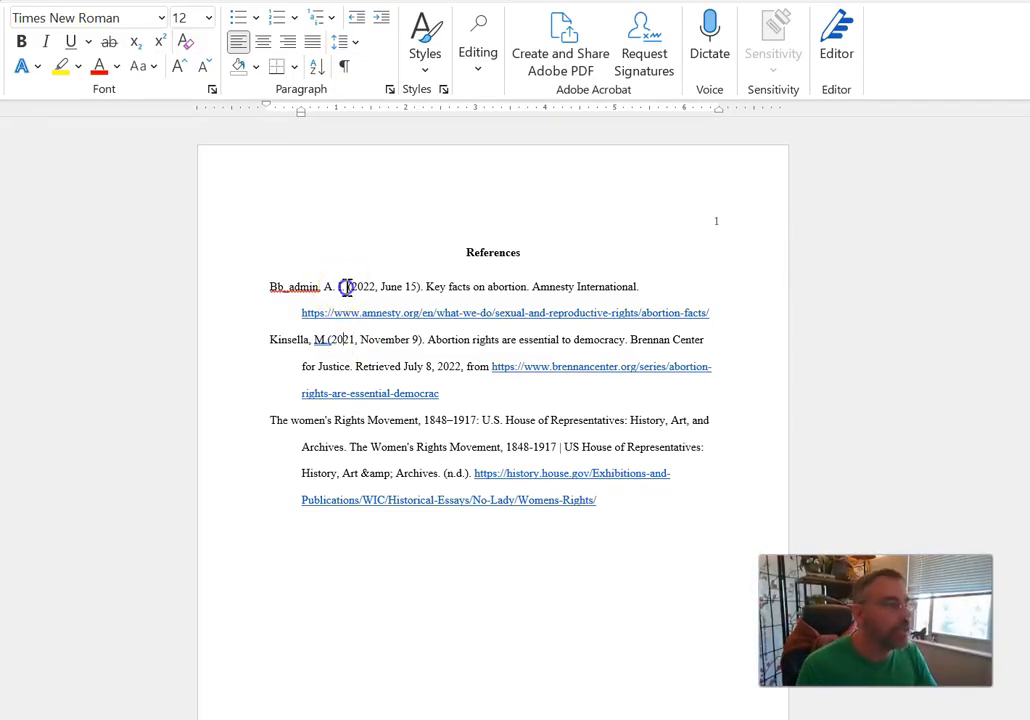
left_click_drag(347, 287, 282, 289)
key("Delete")
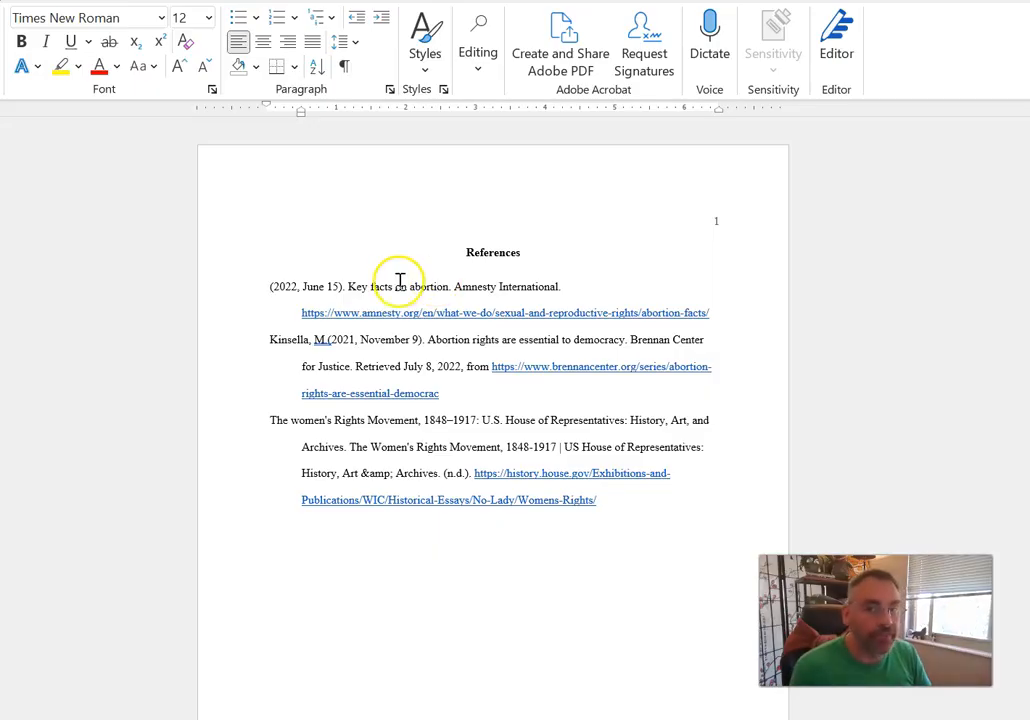
Move the title "Key facts on abortion." to the start of the first entry, before the date, and remove the extra space.
left_click_drag(351, 286, 450, 283)
key("ctrl+c")
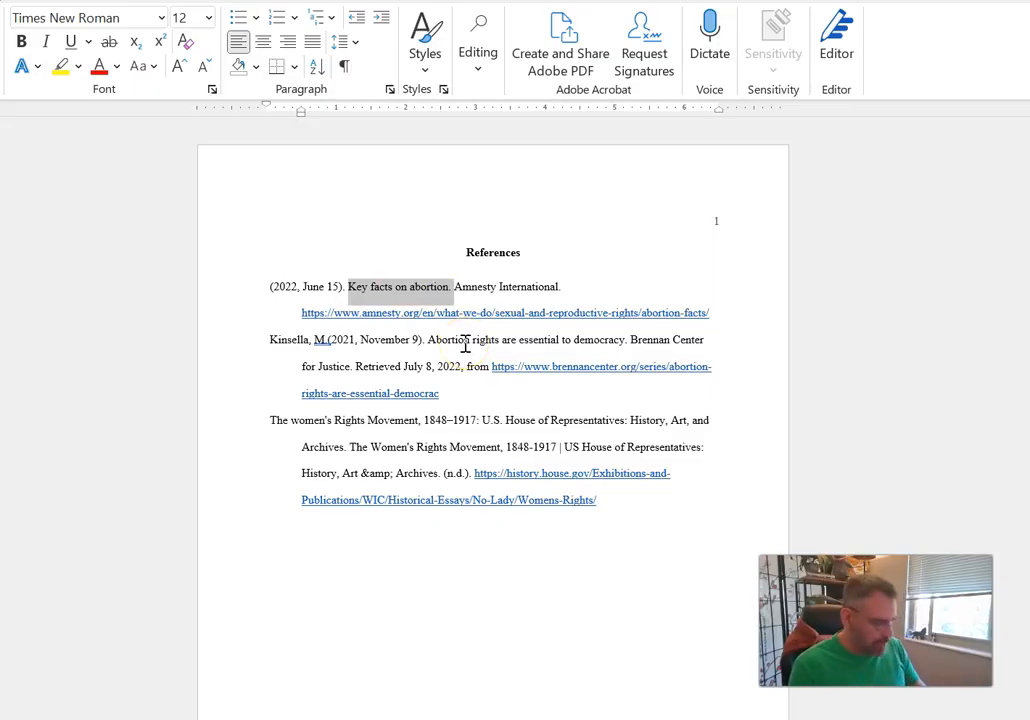
key("Delete")
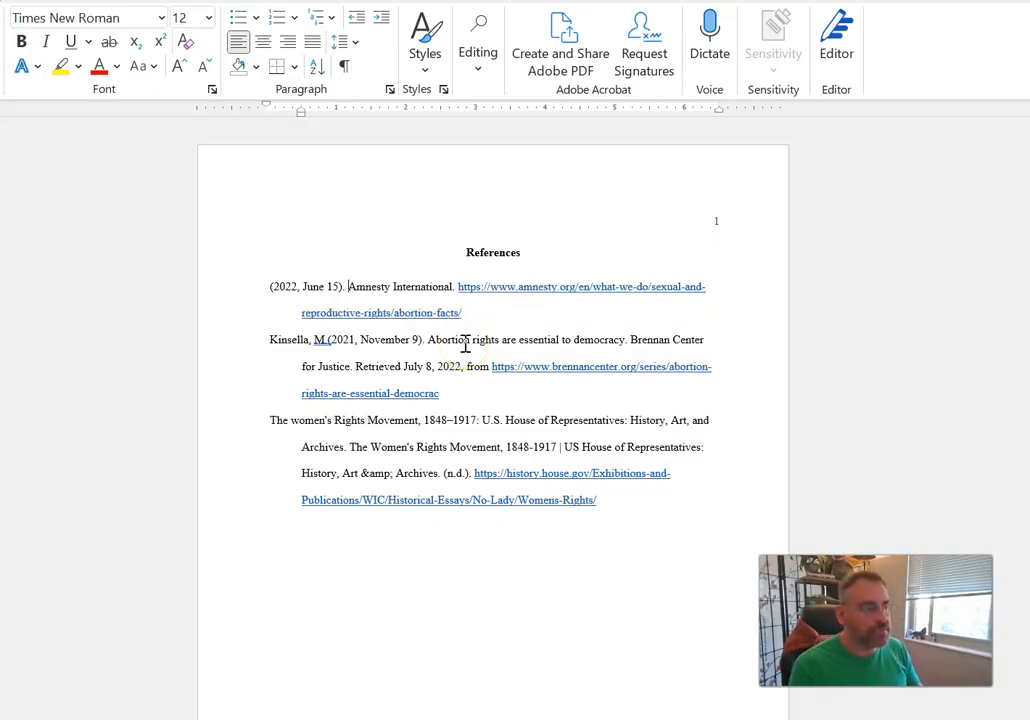
left_click(266, 288)
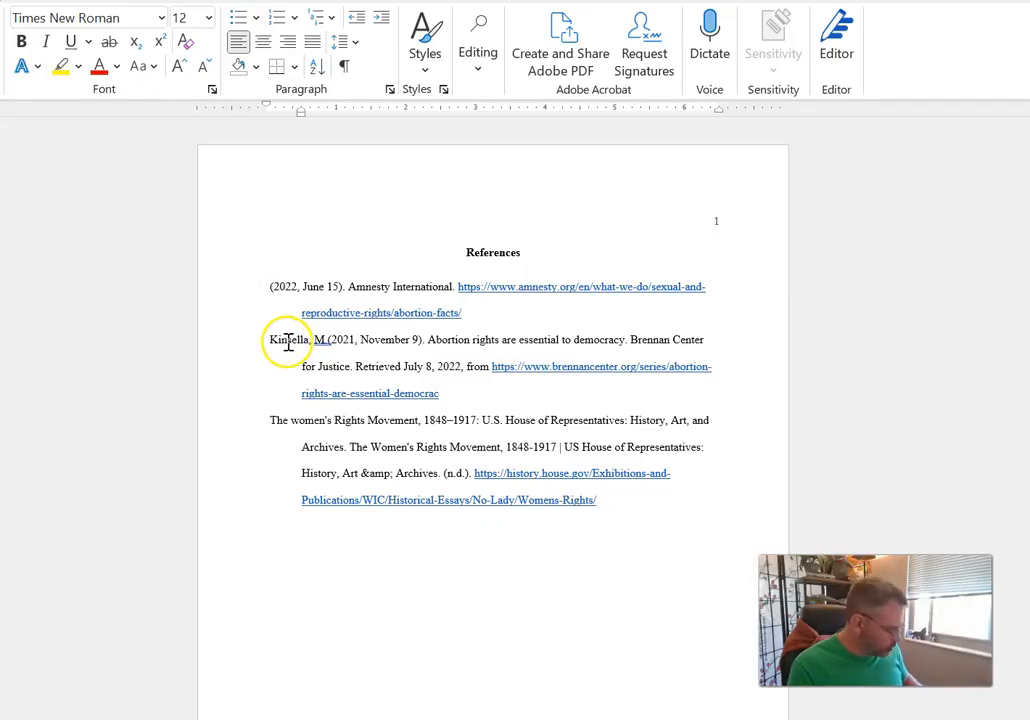
key("ctrl+v")
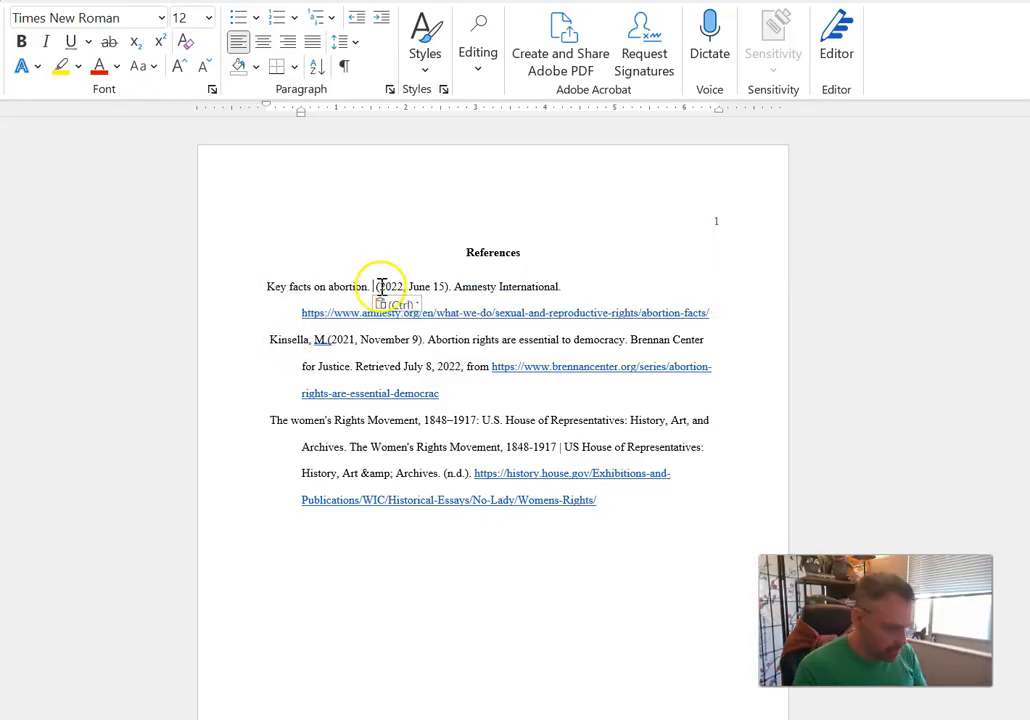
key("Delete")
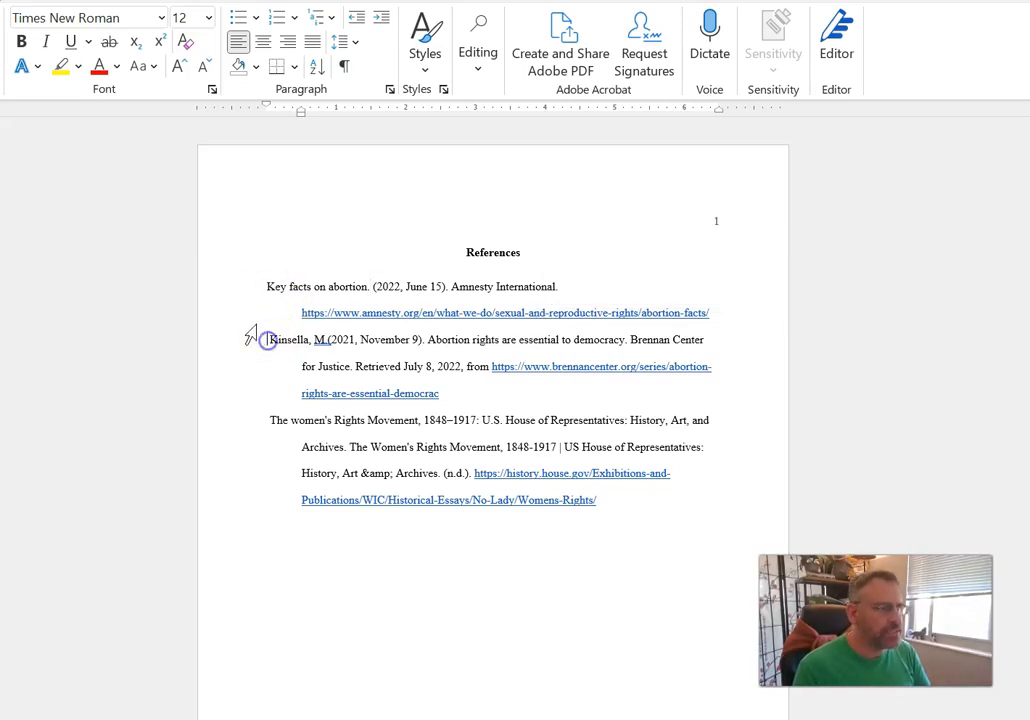
Remove the leading spaces from the second and third entries, and accept the suggested space before the second entry's date.
left_click(266, 418)
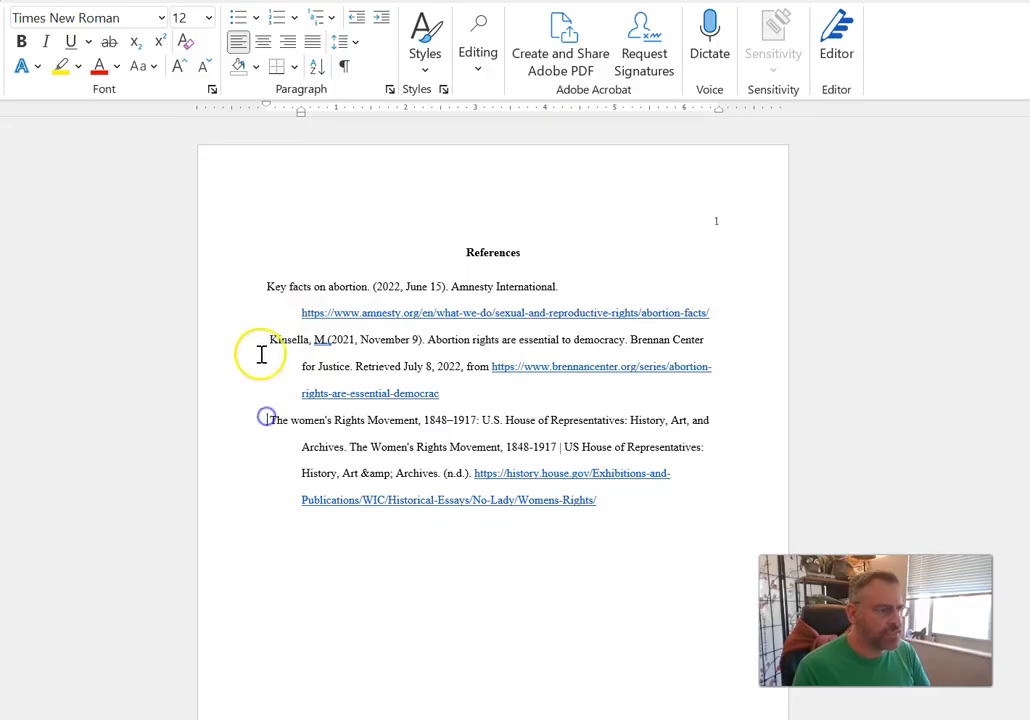
left_click(271, 337)
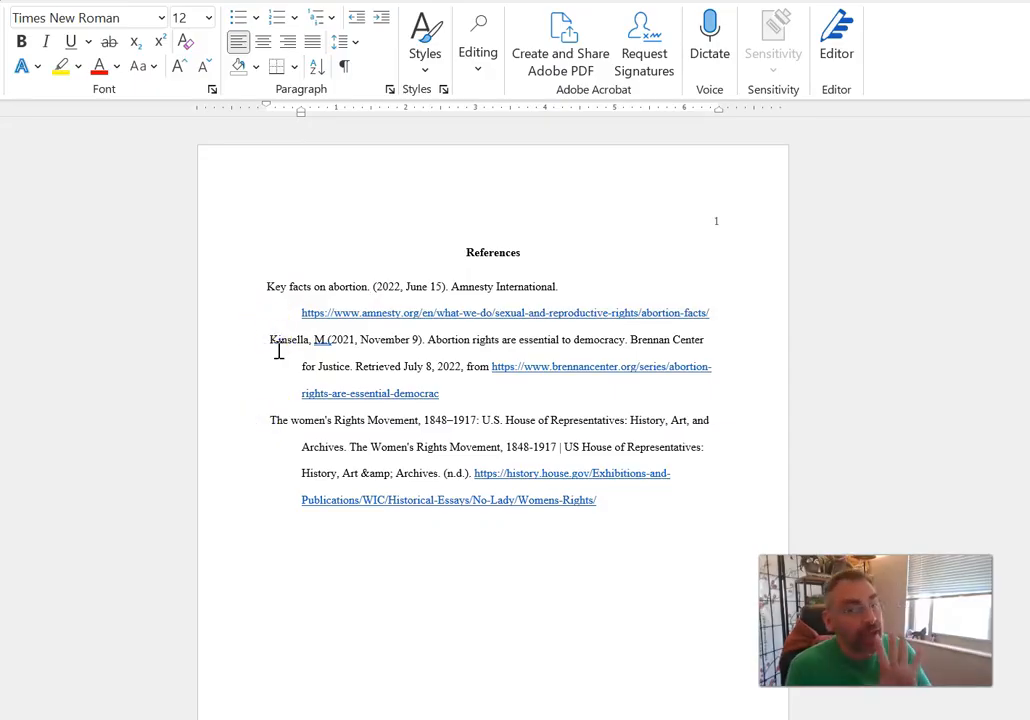
key("BackSpace")
left_click(267, 416)
key("BackSpace")
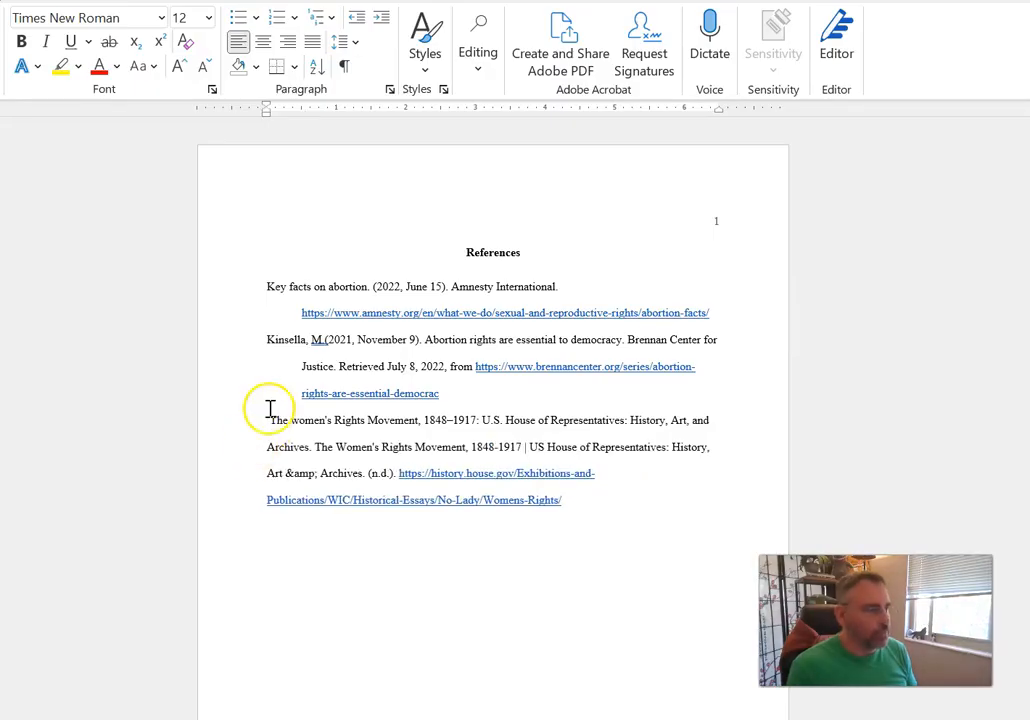
key("ctrl+z")
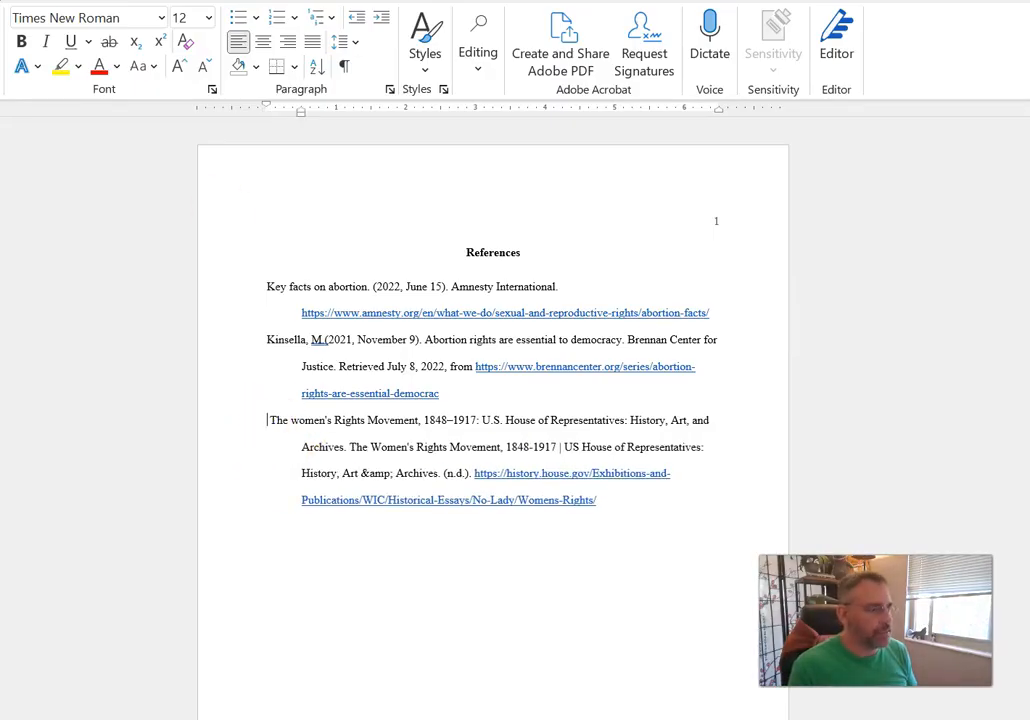
left_click(271, 420)
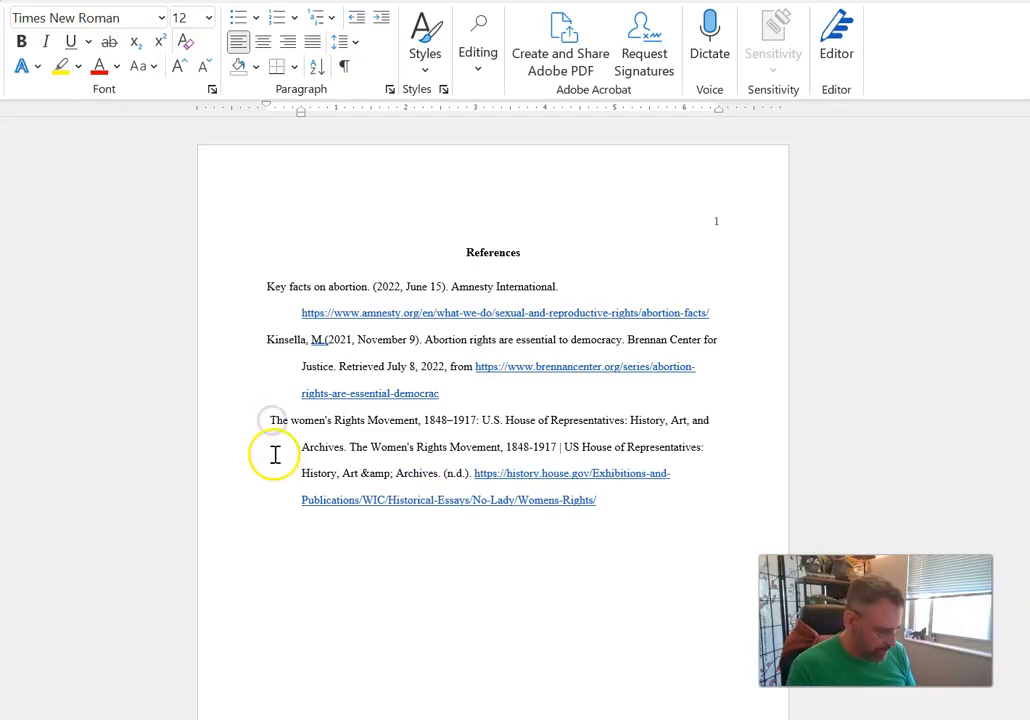
key("BackSpace")
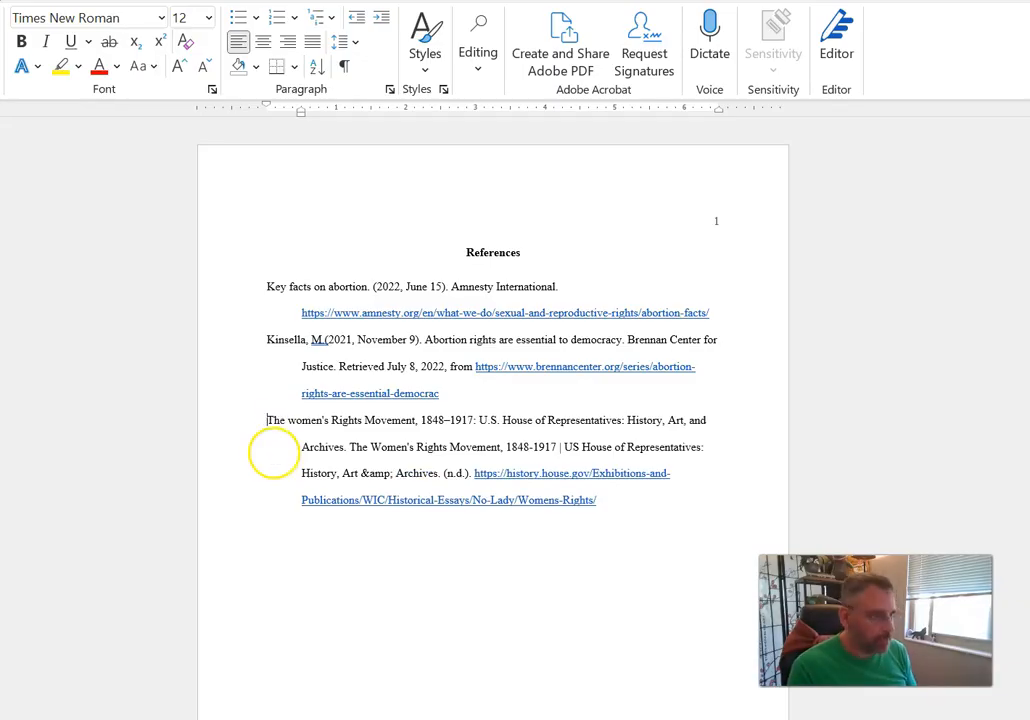
left_click(322, 340)
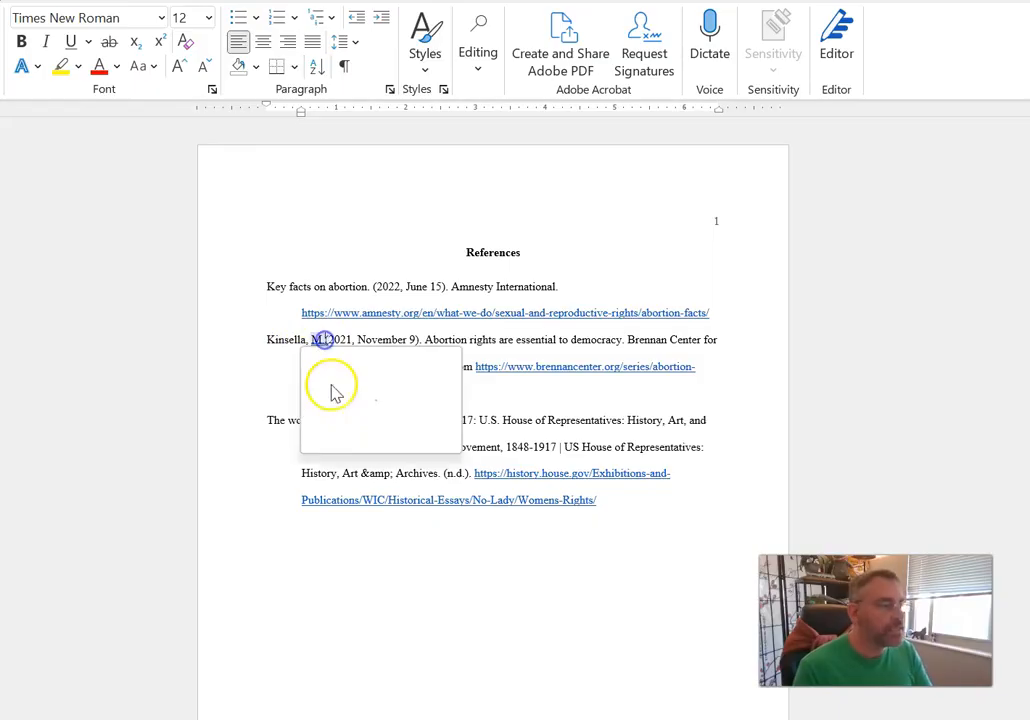
left_click(330, 409)
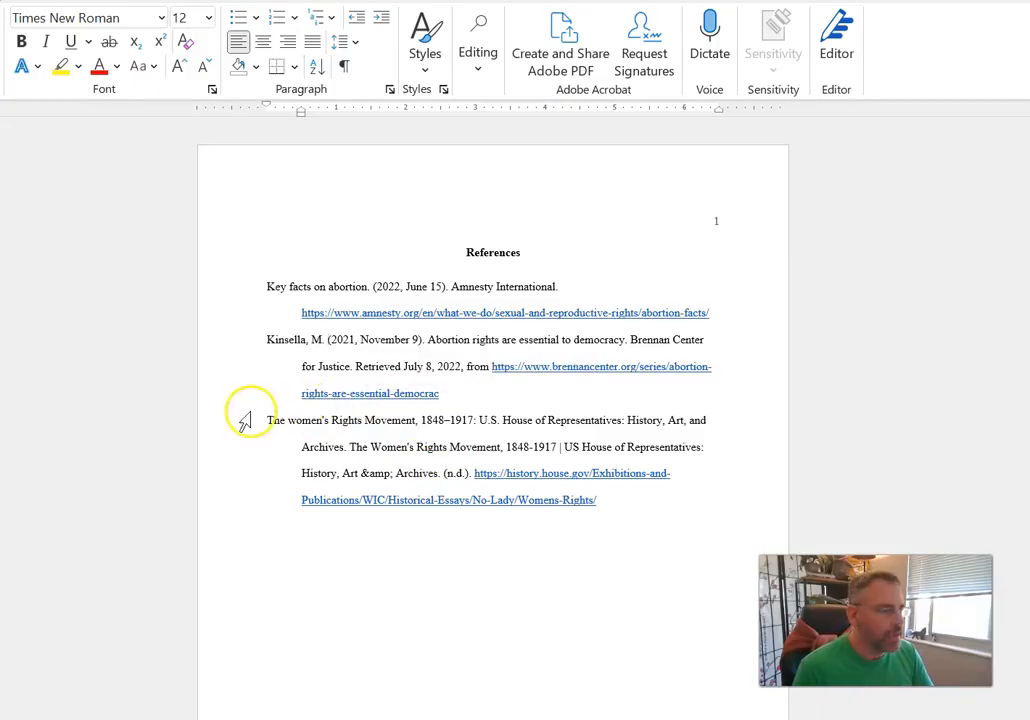
Delete the duplicated opening title, through "History, Art, and Archives.", from the third entry.
left_click_drag(265, 421, 348, 447)
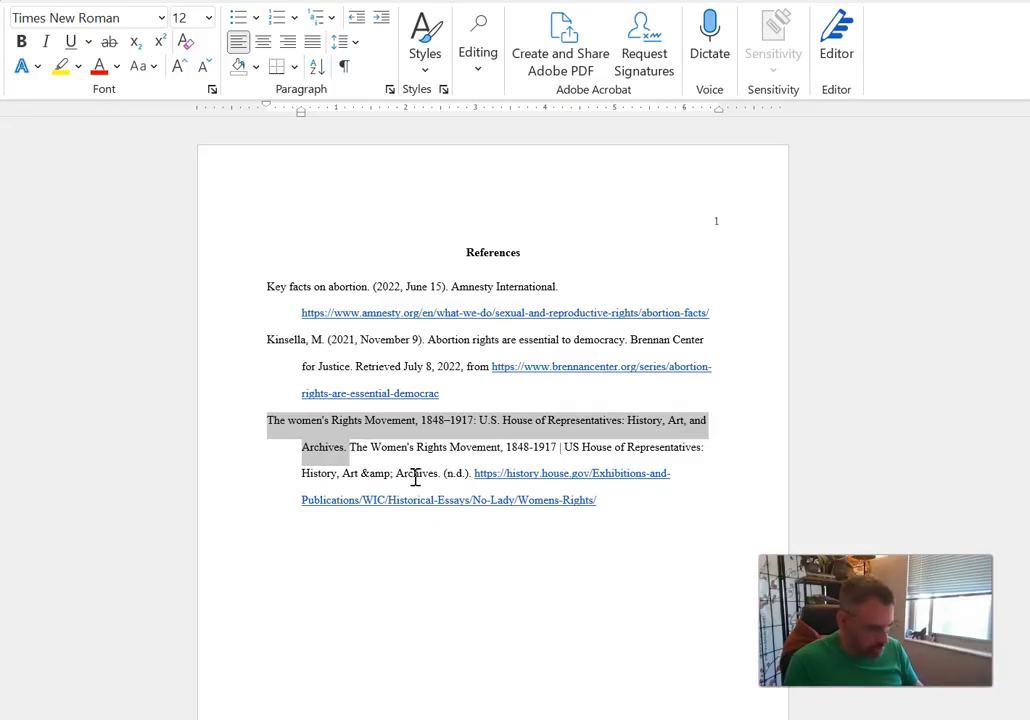
key("BackSpace")
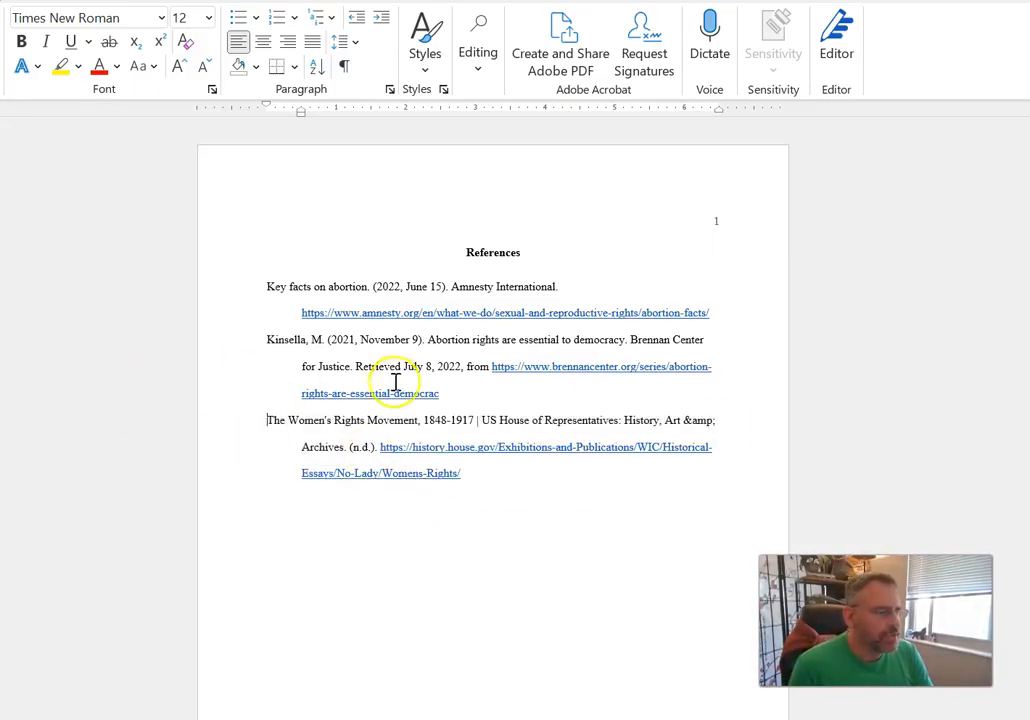
Check the third entry's title and site name against its linked source page on the House history website.
left_click(360, 450)
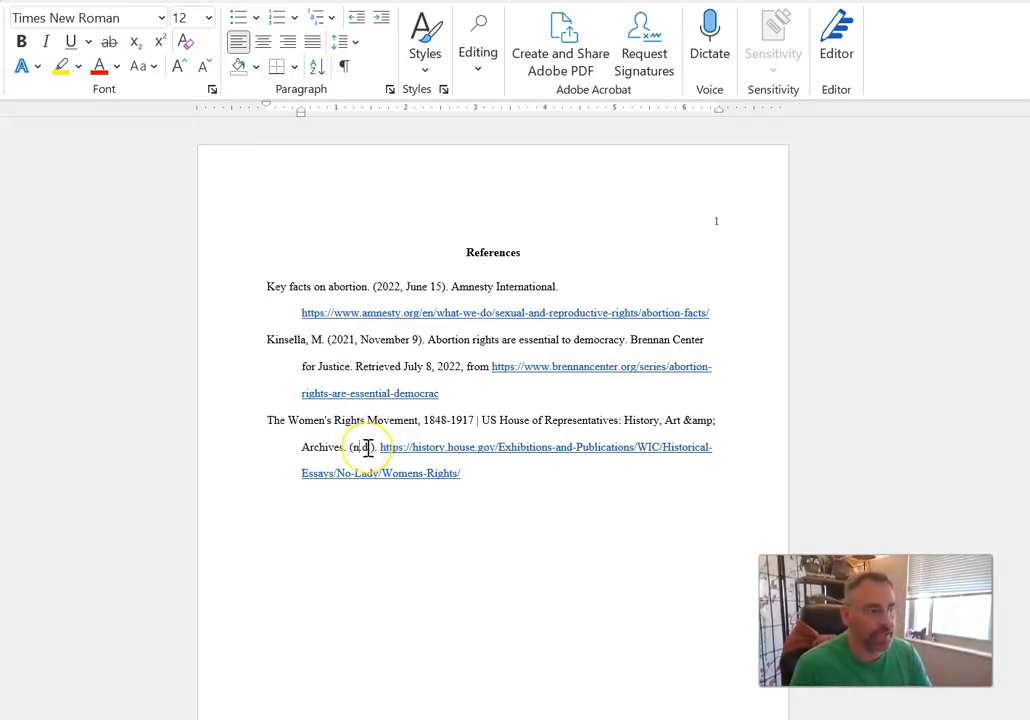
left_click_drag(268, 422, 323, 424)
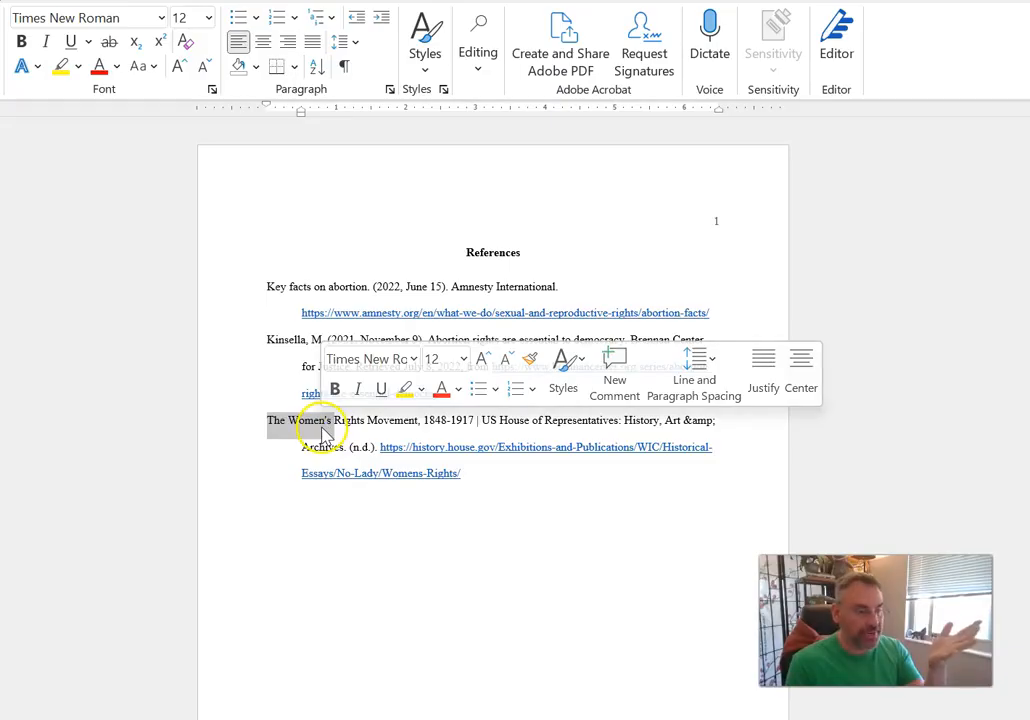
left_click(274, 421)
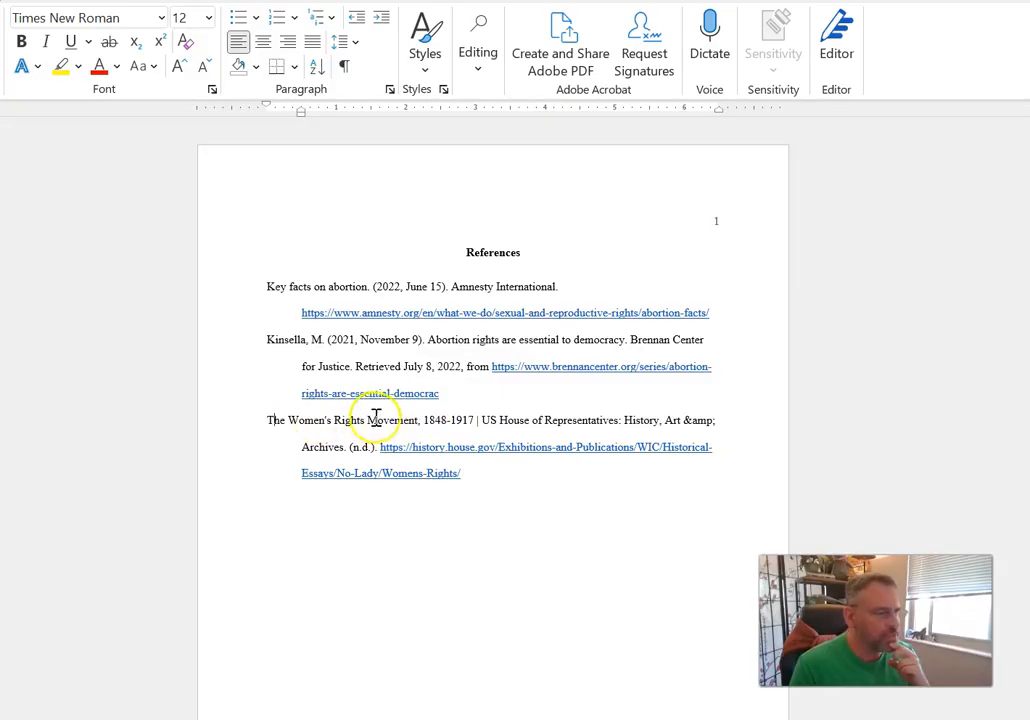
left_click_drag(480, 422, 552, 437)
left_click(533, 427)
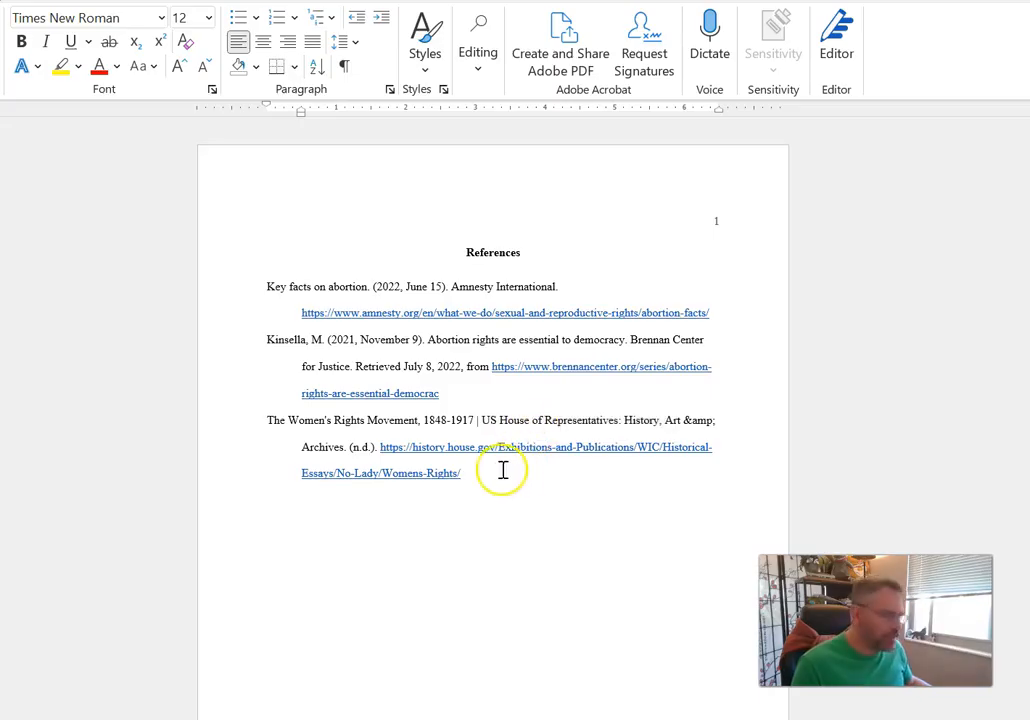
left_click(503, 451, "ctrl")
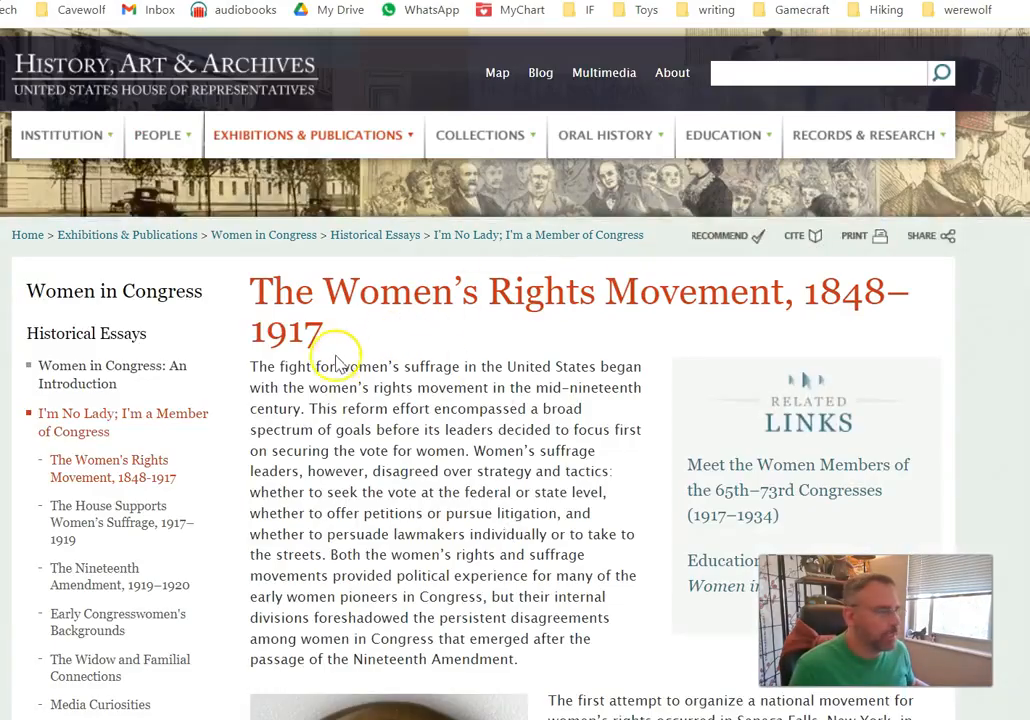
mouse_move(72, 125)
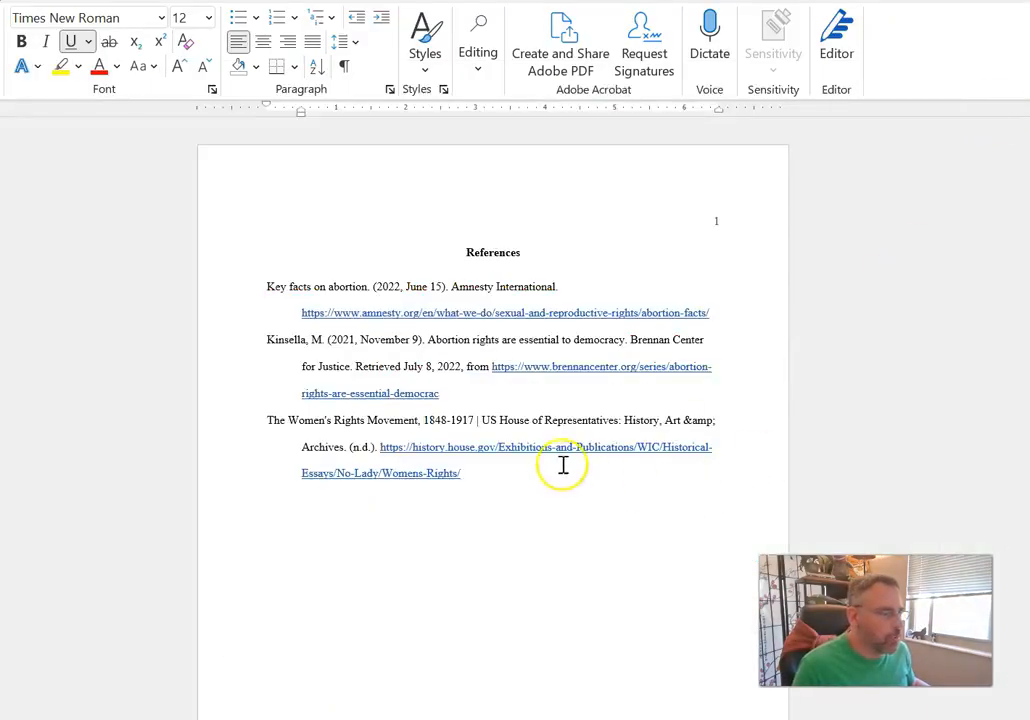
Move "US House of Representatives: History, Art &amp; Archives." to after "(n.d.)" in the third entry, removing the vertical bar and the period after the date.
left_click(484, 421)
left_click_drag(466, 436, 362, 451)
key("ctrl+c")
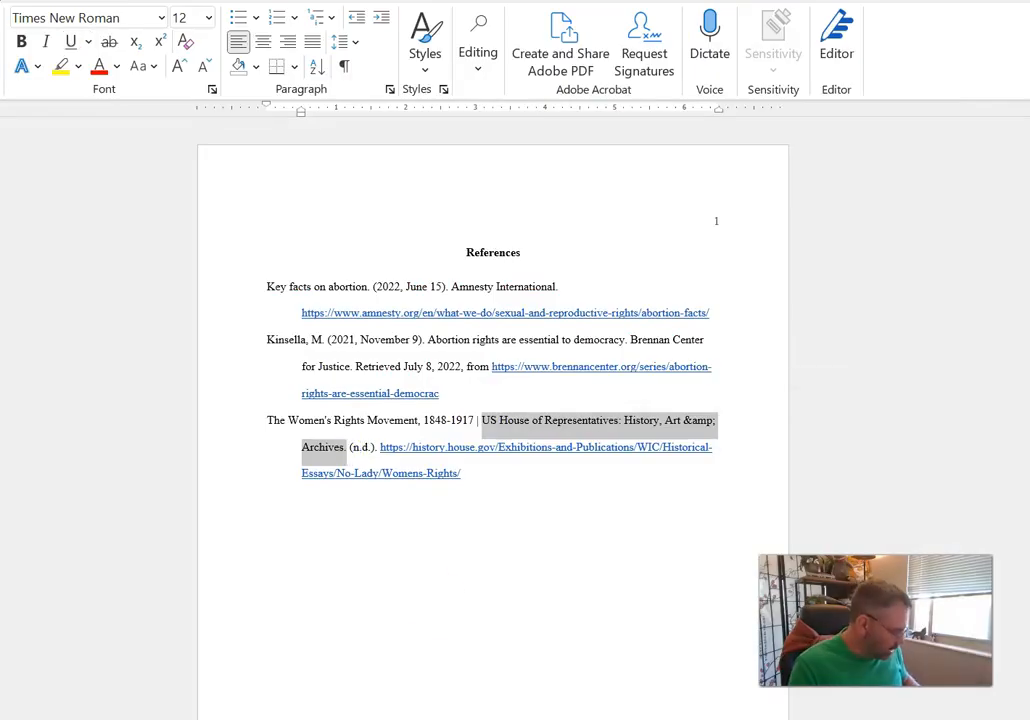
key("Delete")
key("Delete")
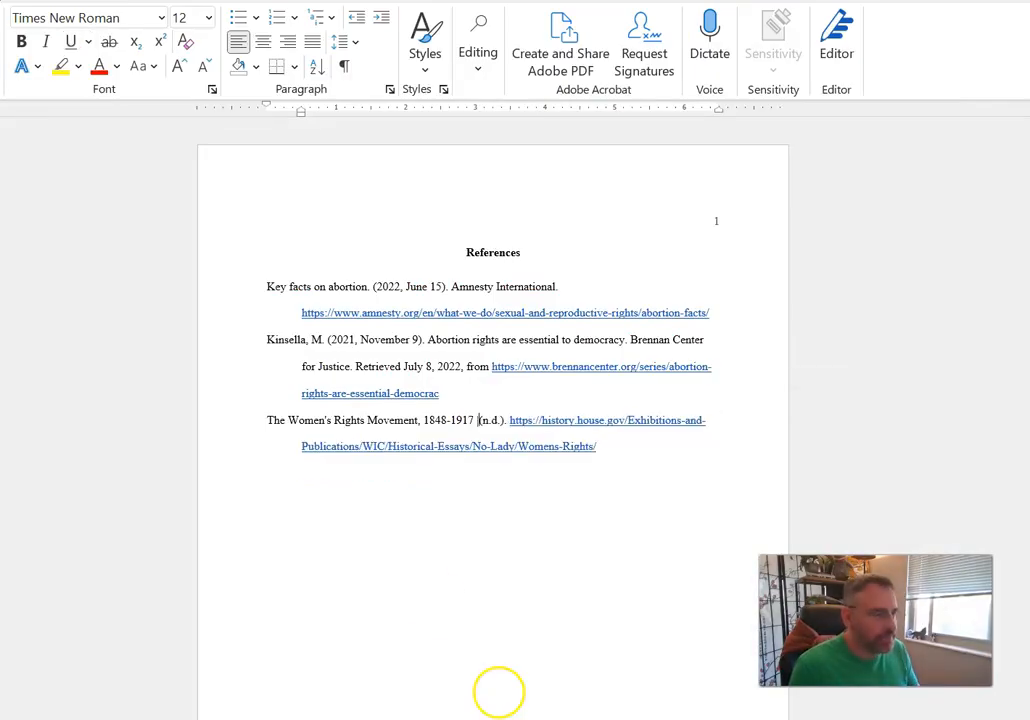
left_click(503, 421)
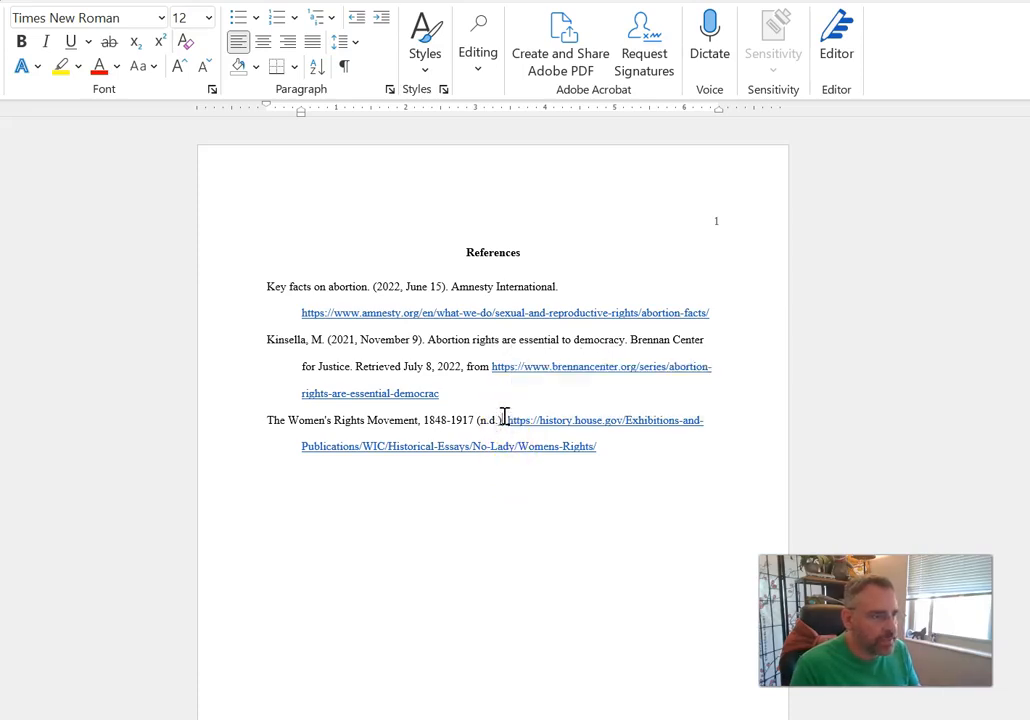
key("Delete")
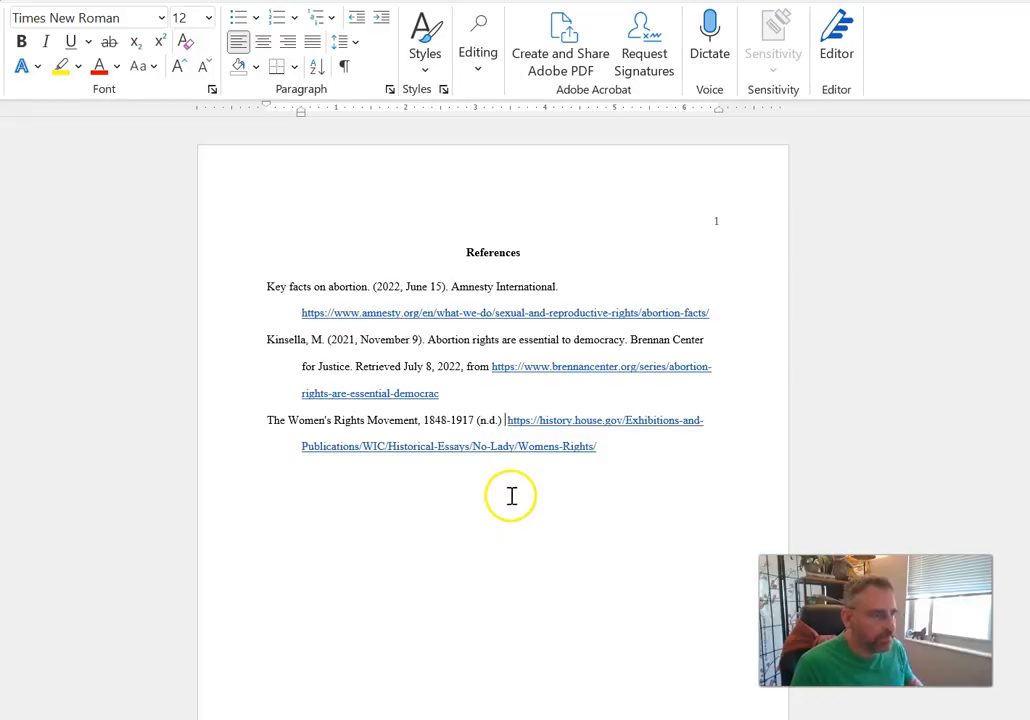
key("ctrl+v")
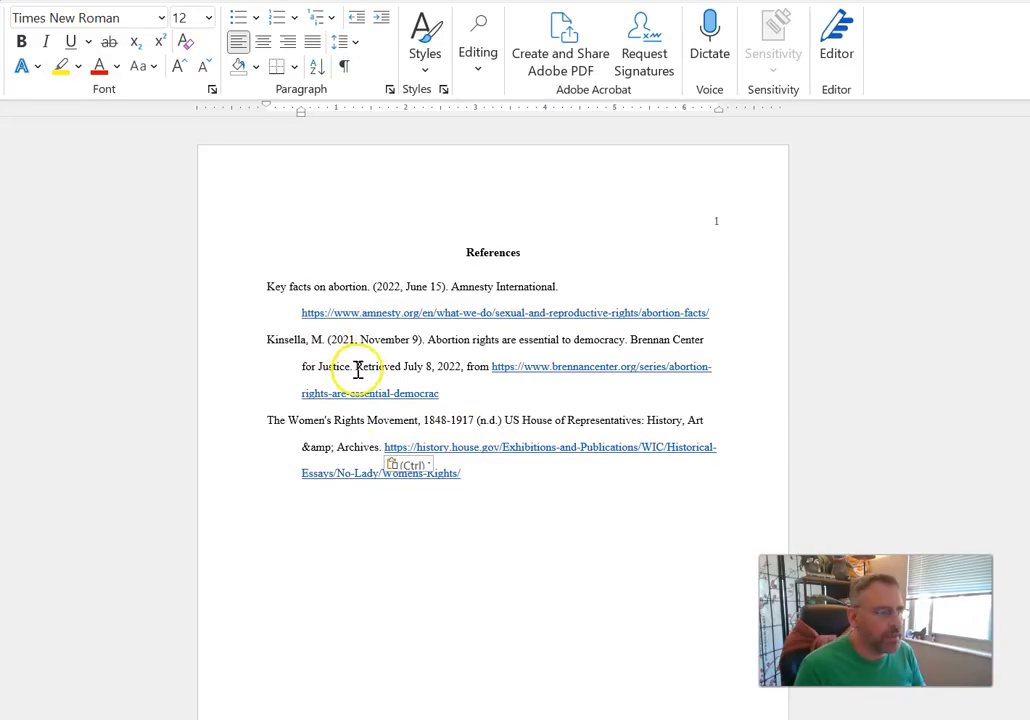
Delete "Retrieved July 8, 2022, from" before the link in the second entry.
left_click_drag(357, 368, 463, 368)
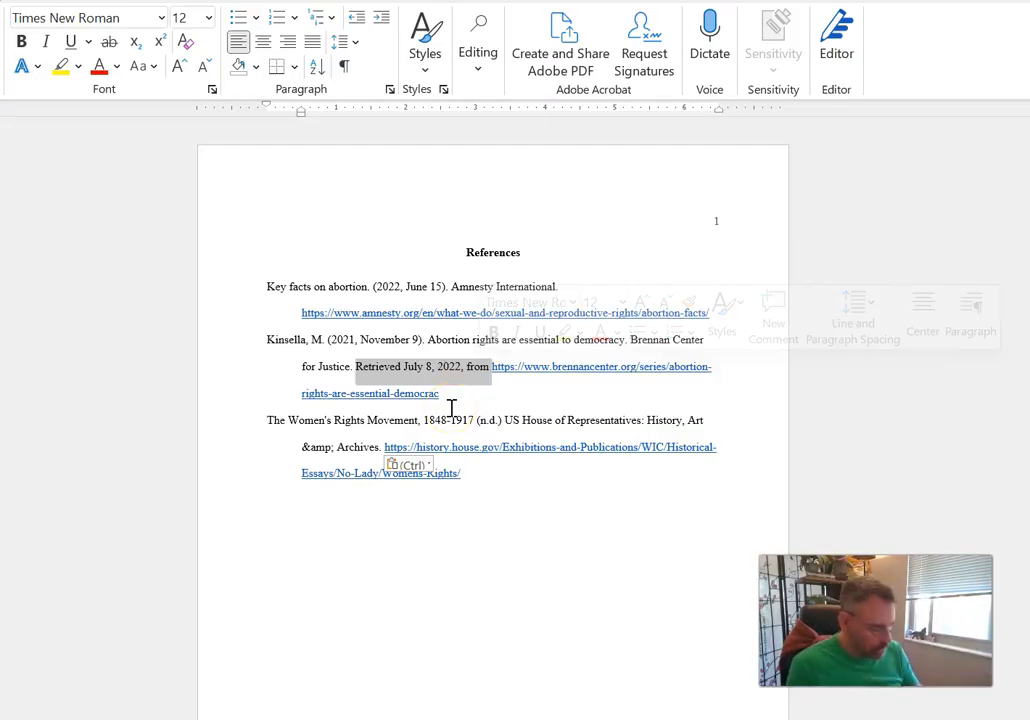
key("BackSpace")
left_click(480, 545)
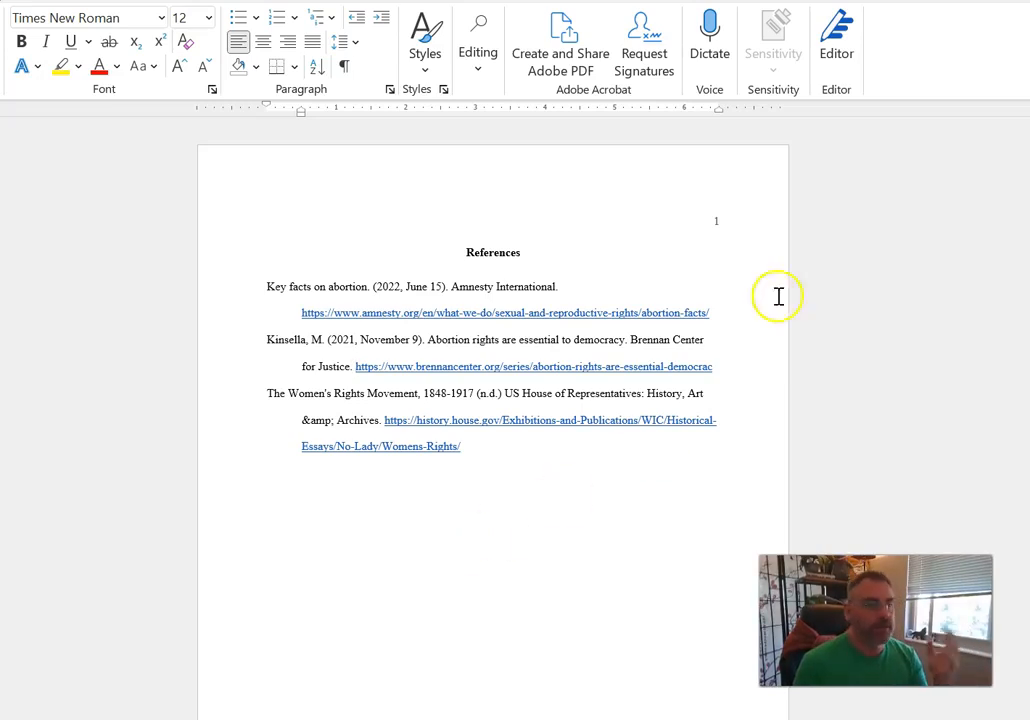
Switch to the References document with the CNN entries and set all its text to 12-point Times New Roman.
left_click(1029, 0)
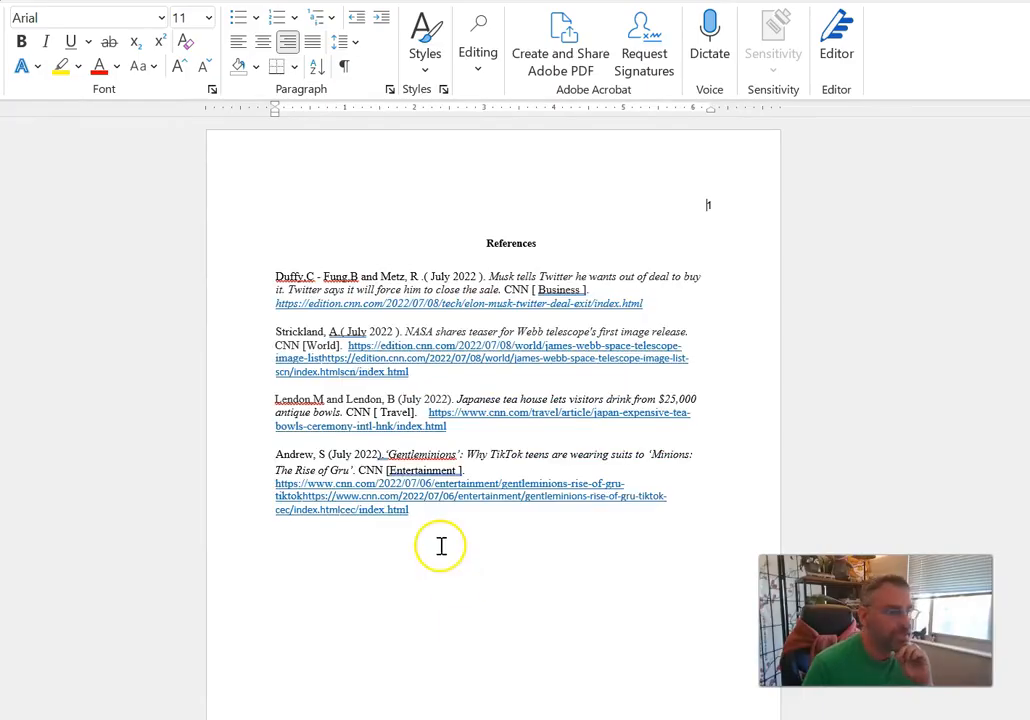
left_click_drag(423, 536, 80, 158)
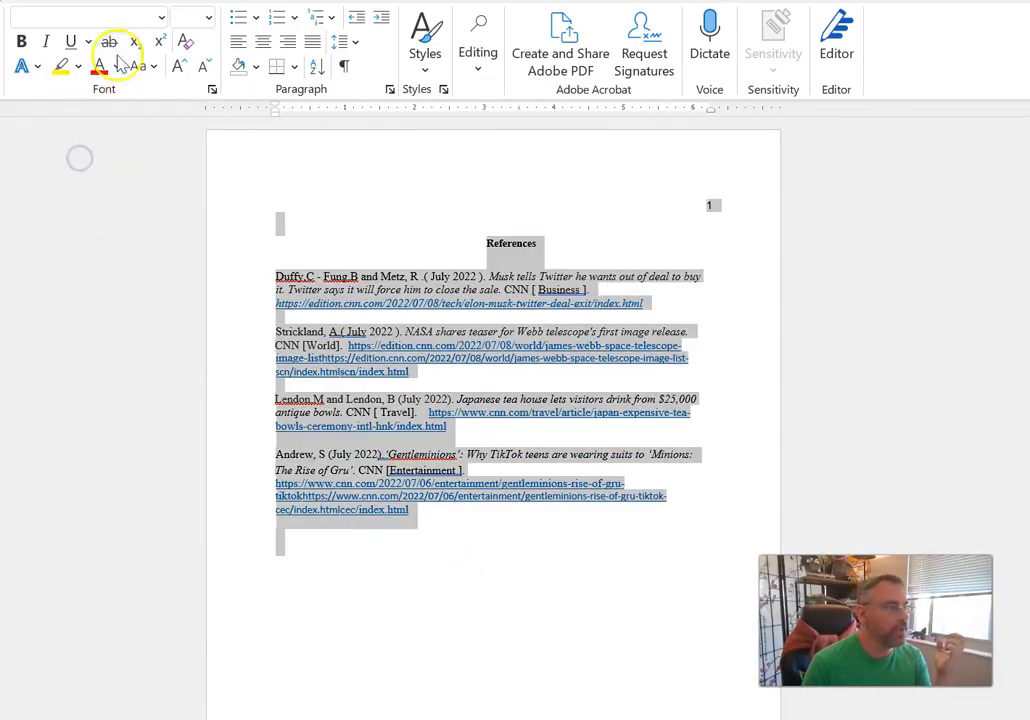
left_click(207, 18)
left_click(188, 133)
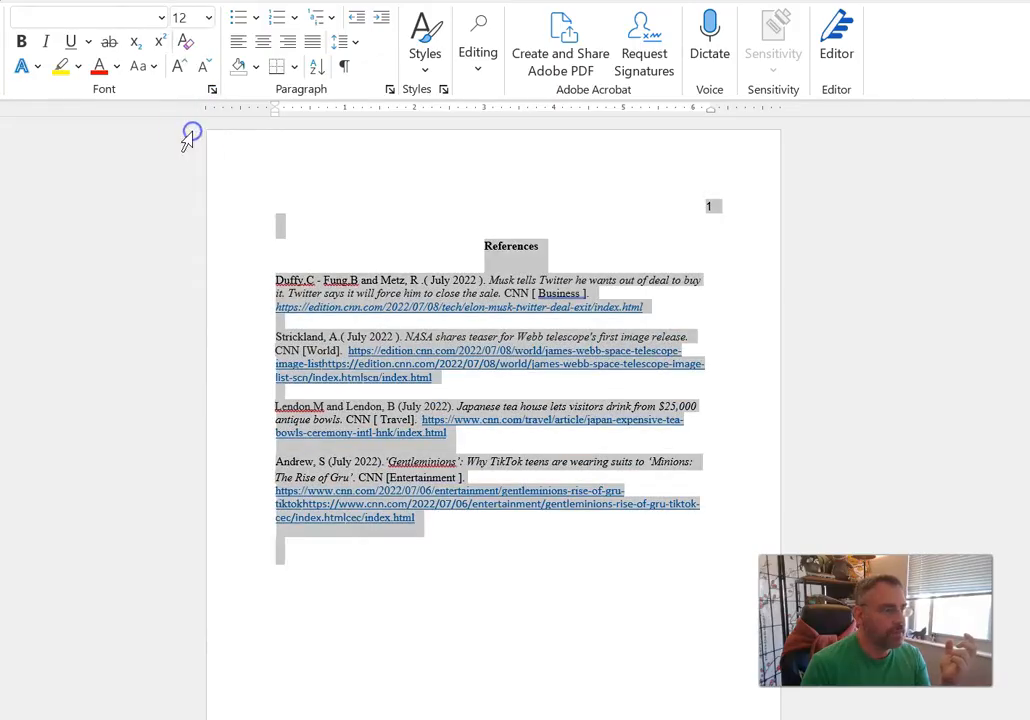
left_click(163, 18)
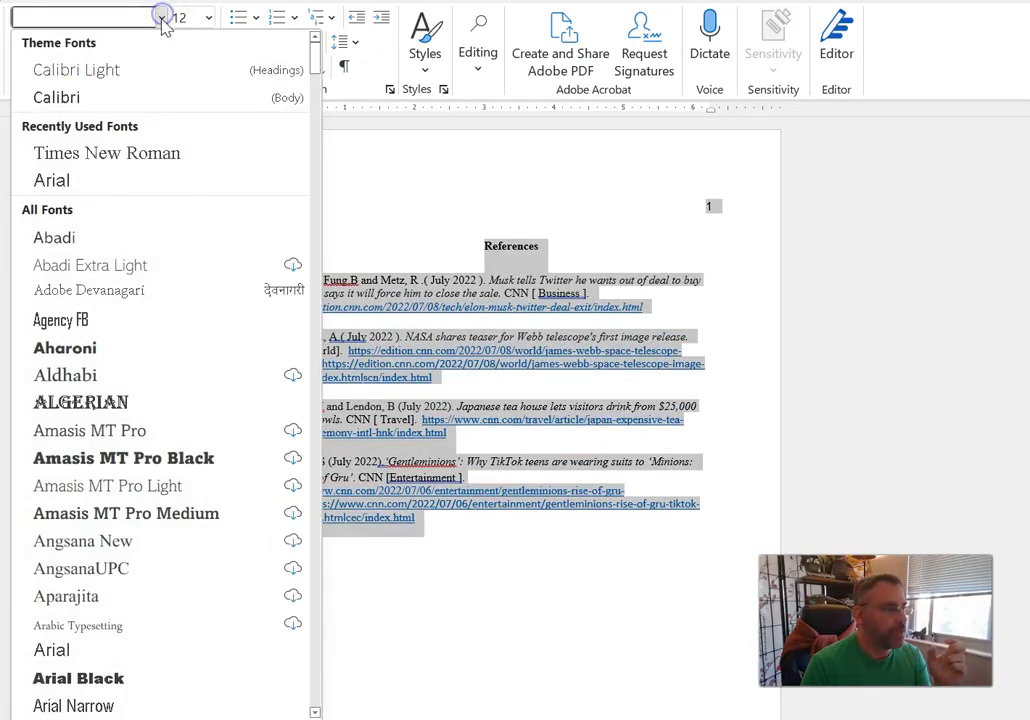
left_click(126, 152)
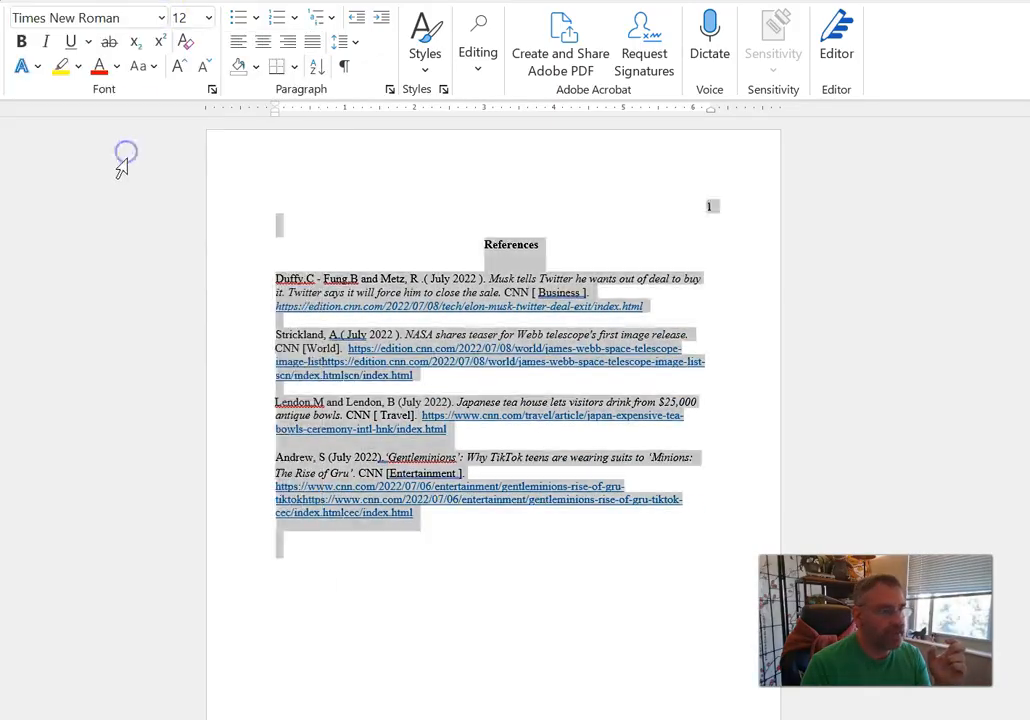
left_click(391, 602)
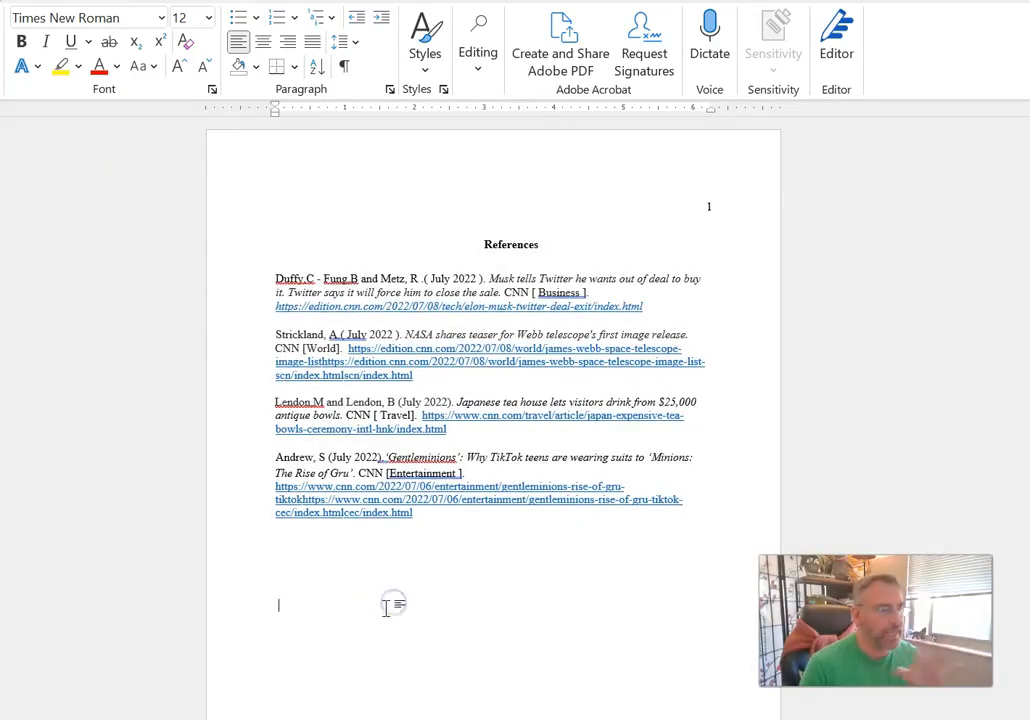
left_click(430, 267)
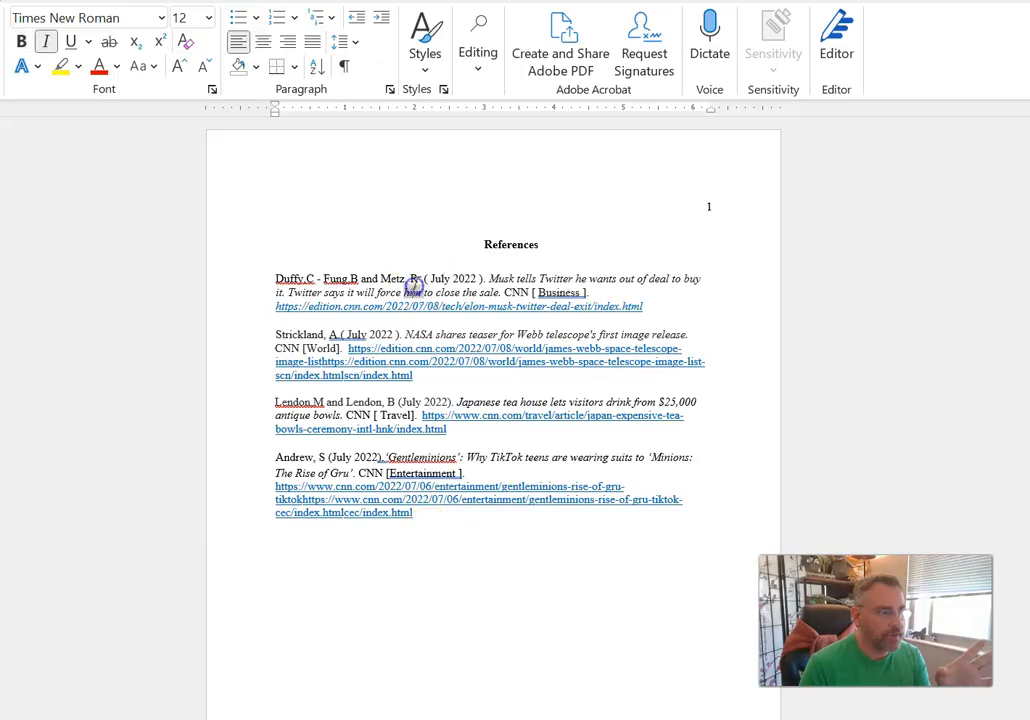
triple_click(416, 290)
left_click(277, 291)
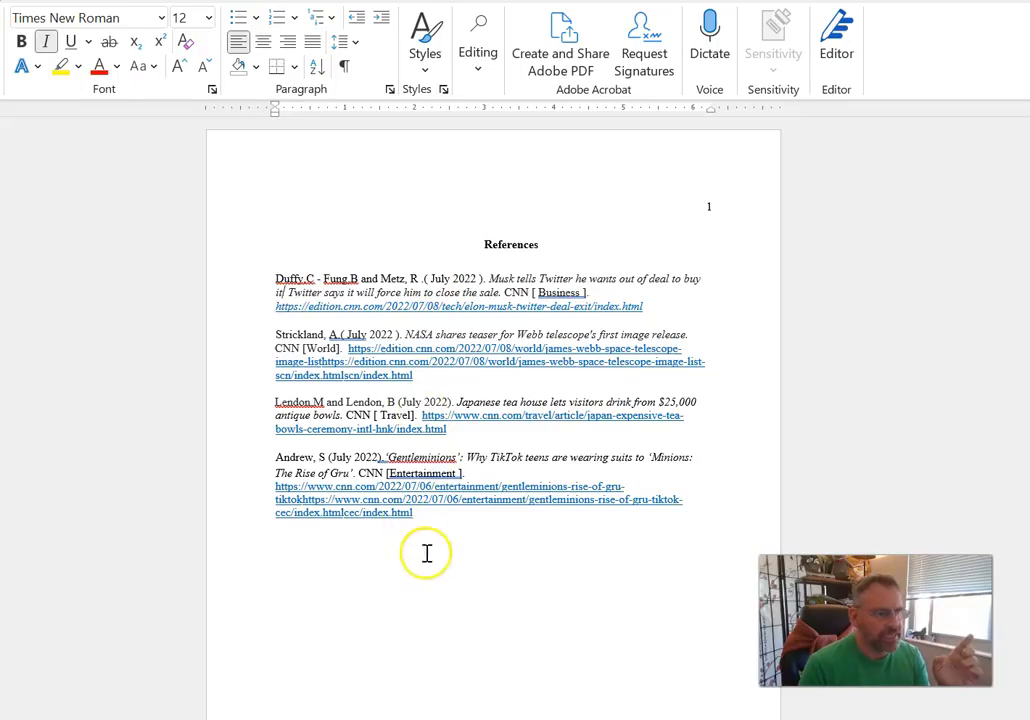
Set the line spacing of the whole References document to 2.0.
key("ctrl+a")
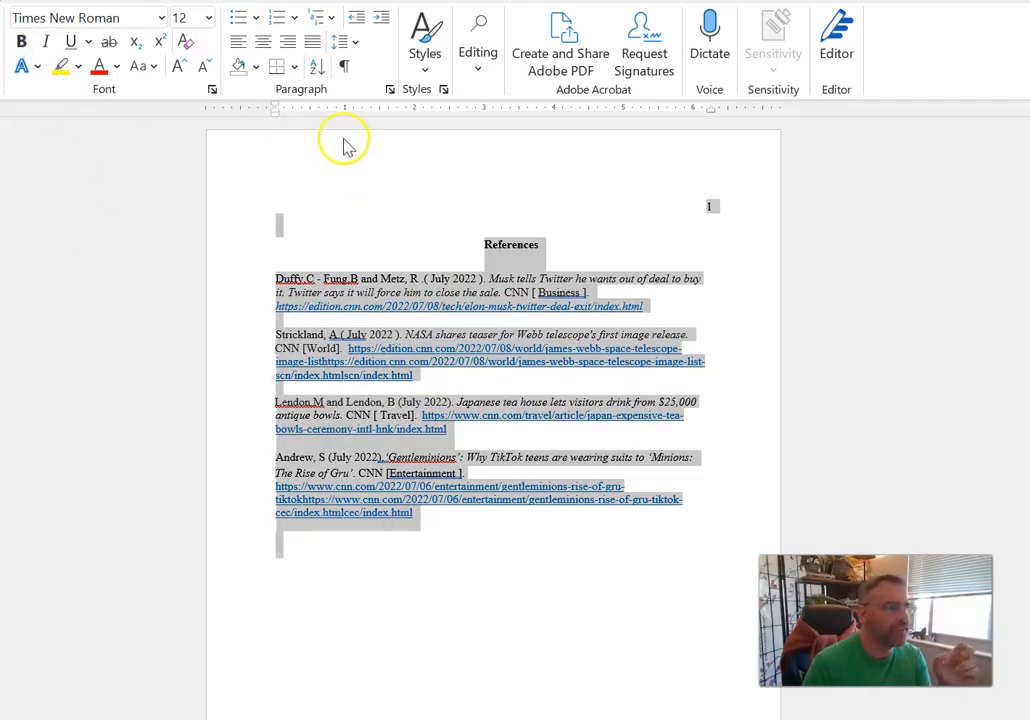
left_click(354, 44)
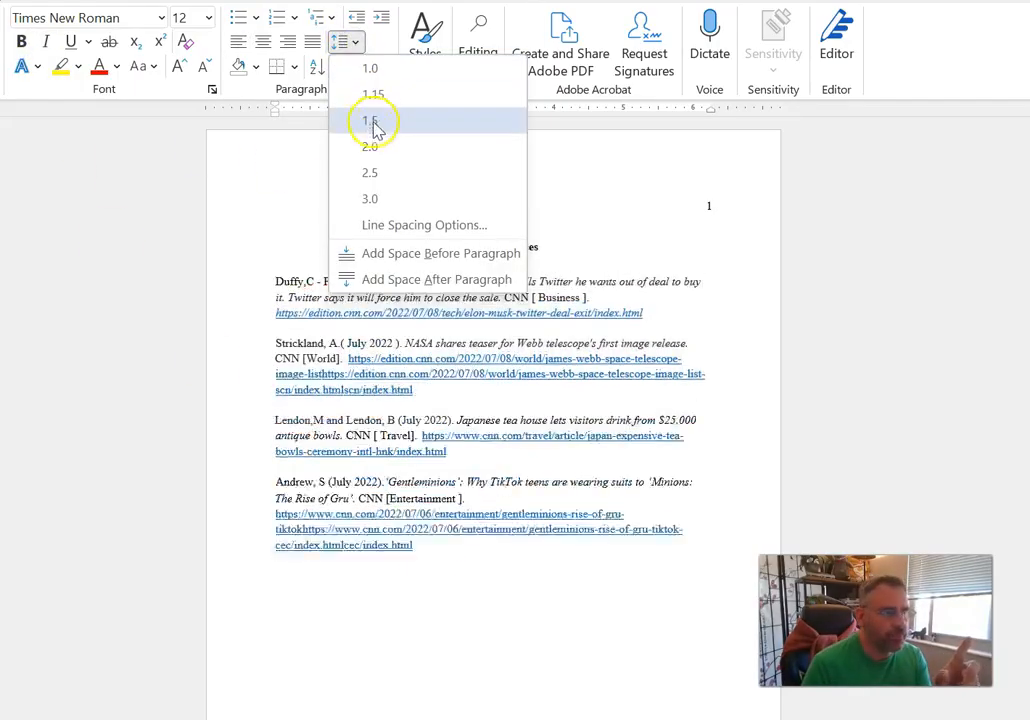
left_click(370, 147)
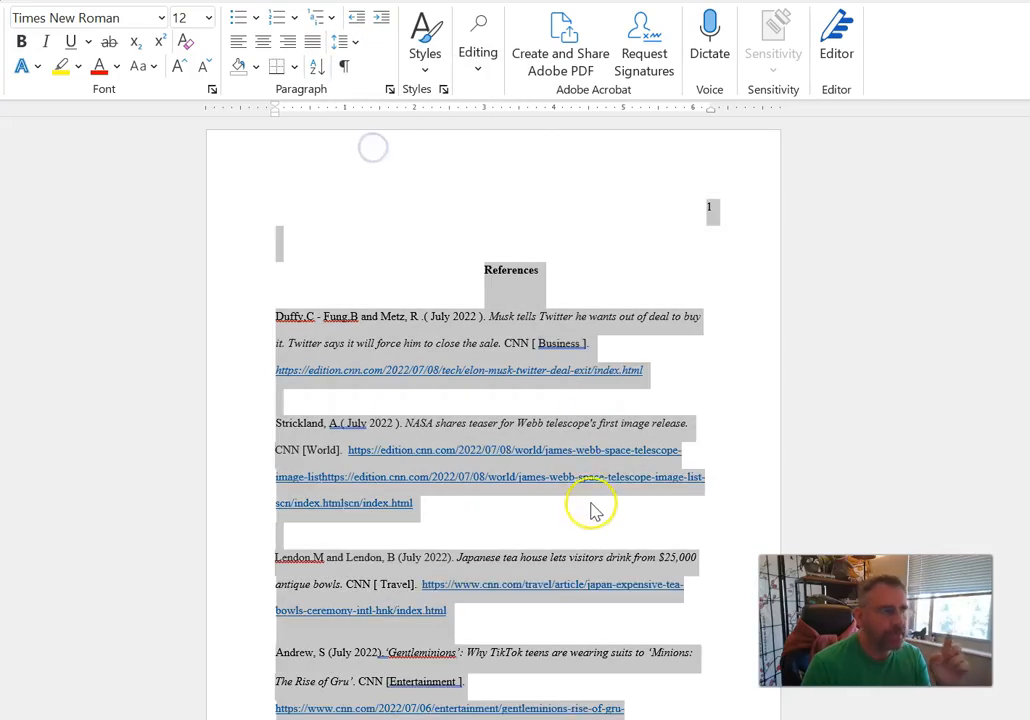
scroll(591, 510, "down", 3)
scroll(591, 513, "down", 1)
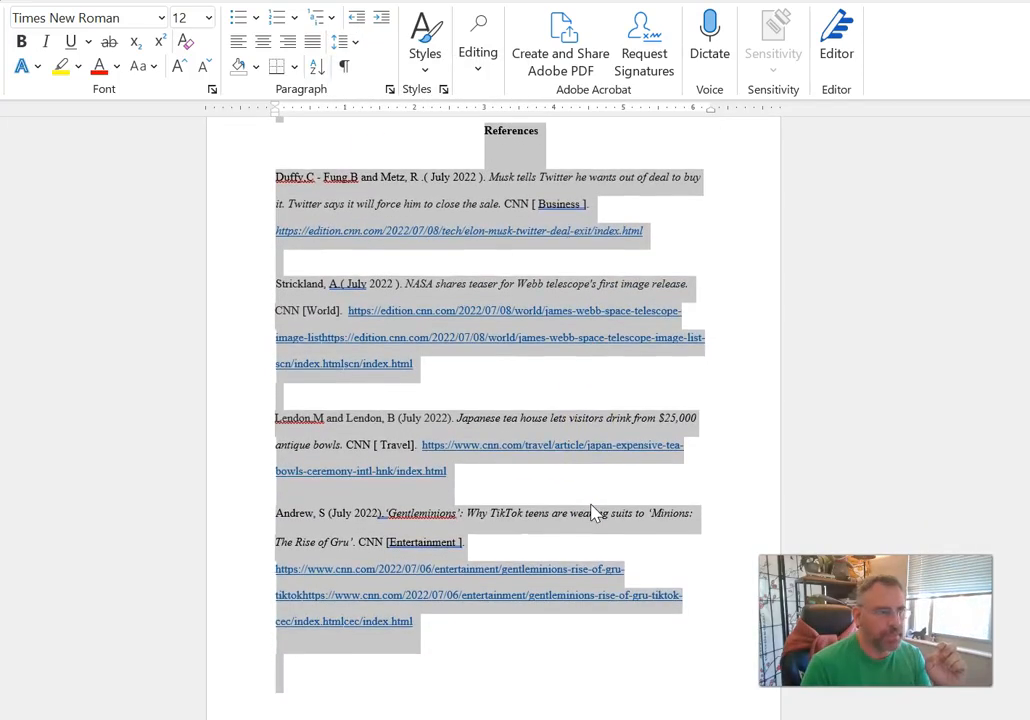
left_click(543, 395)
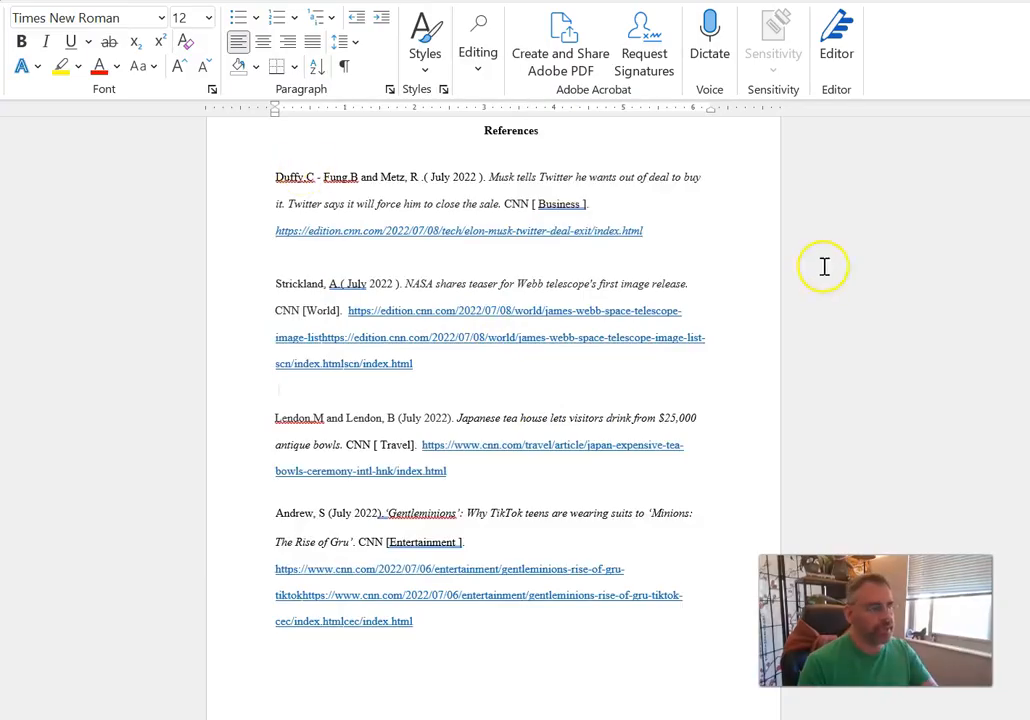
Apply a hanging indent to the first entry about Musk and Twitter, and indent its separate link line to match.
left_click_drag(650, 231, 225, 182)
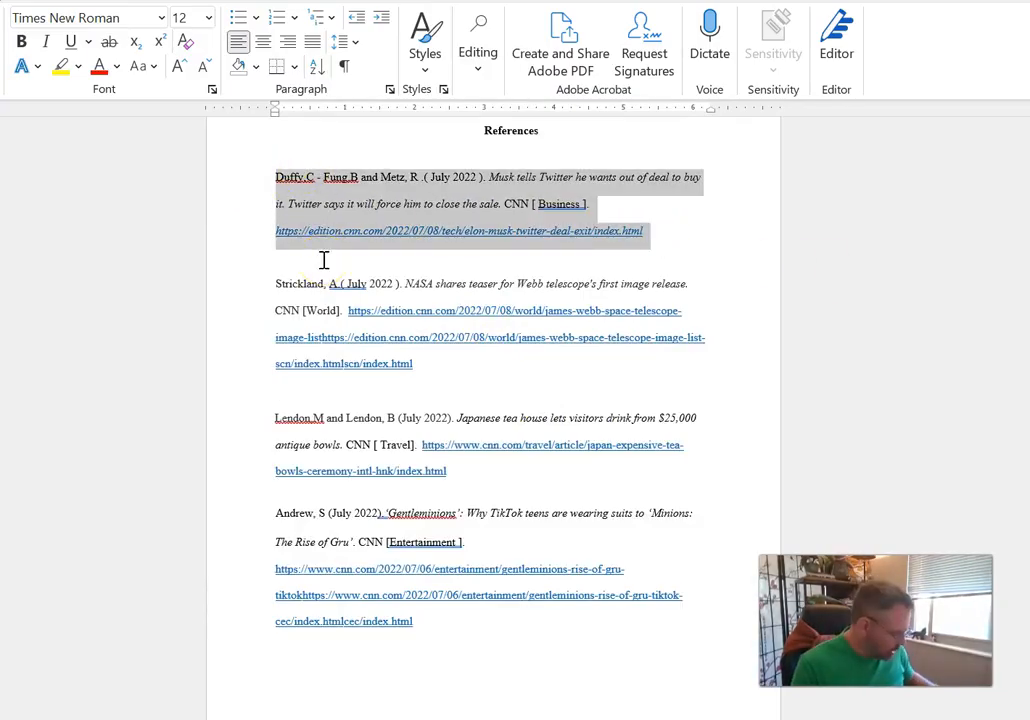
key("ctrl+t")
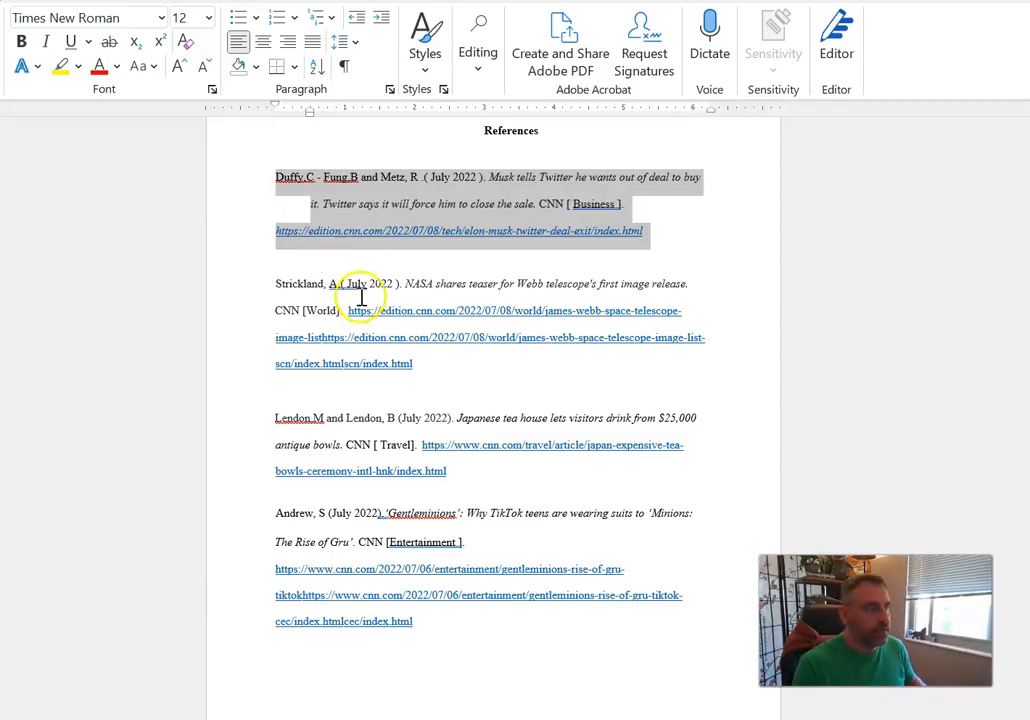
left_click(272, 231)
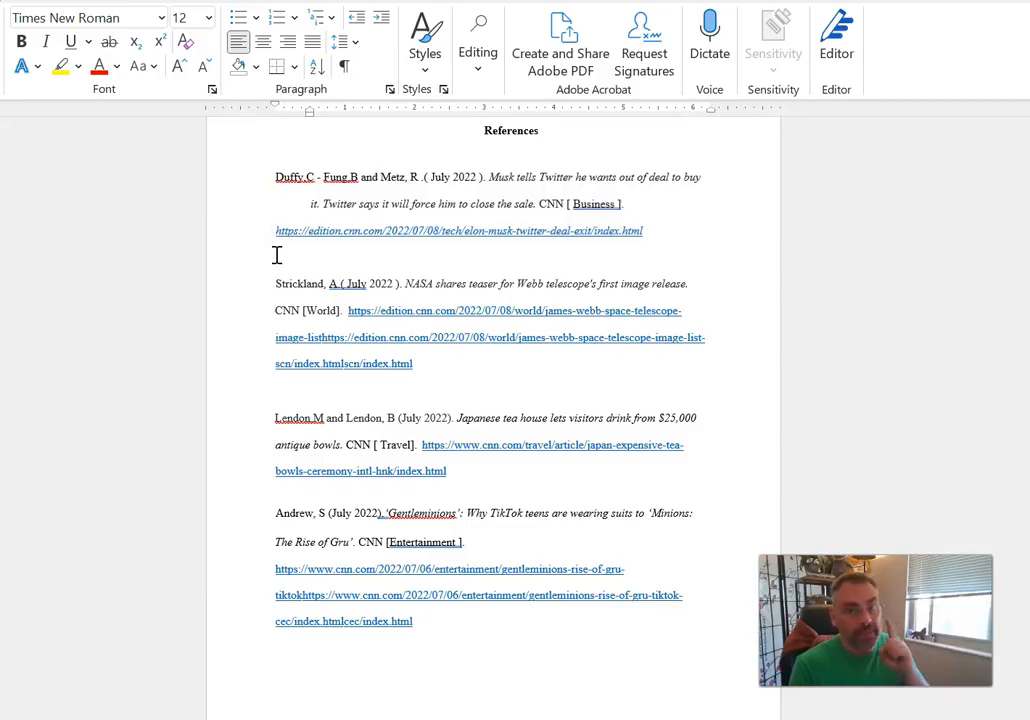
left_click(757, 211)
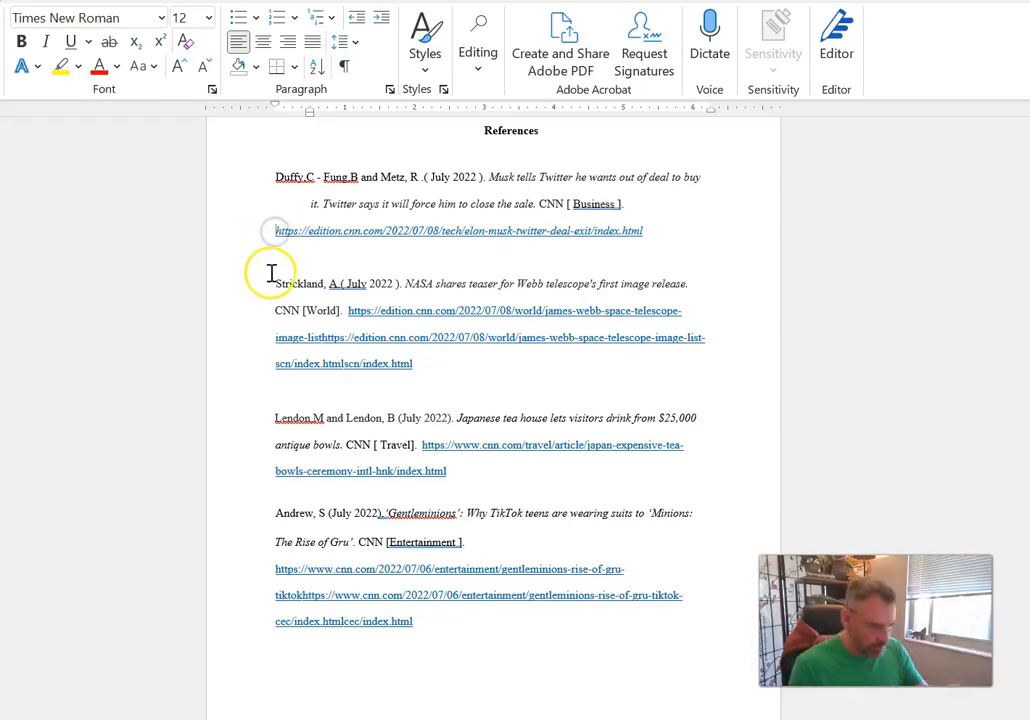
left_click(276, 232)
key("Tab")
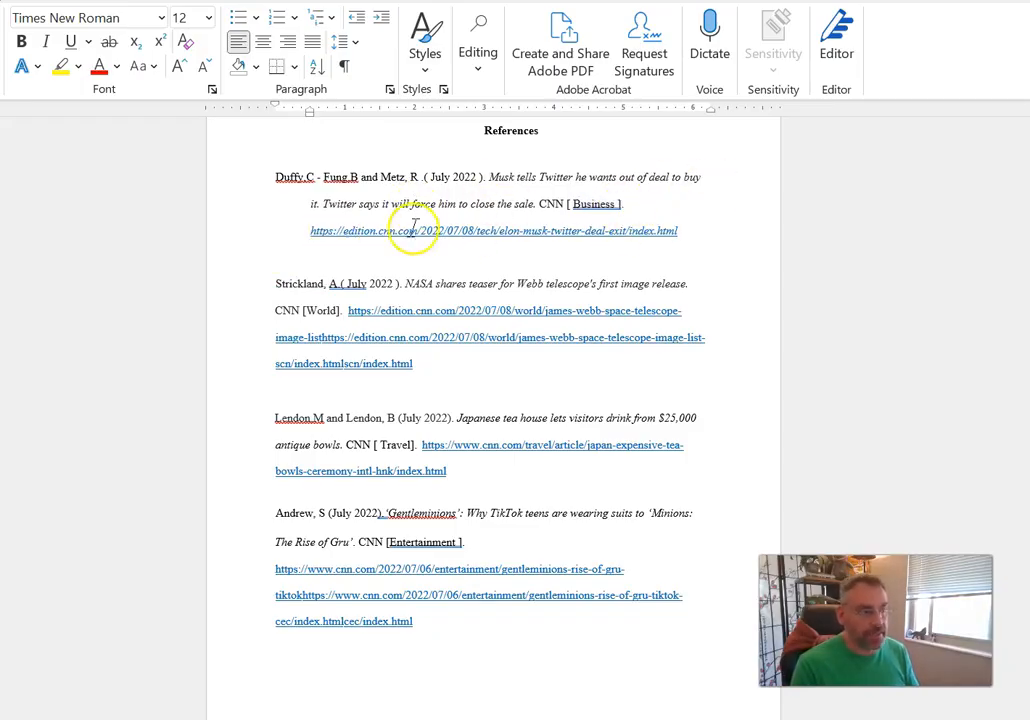
Try to select the second entry, about the Webb telescope, and give it a hanging indent.
left_click_drag(276, 283, 522, 339)
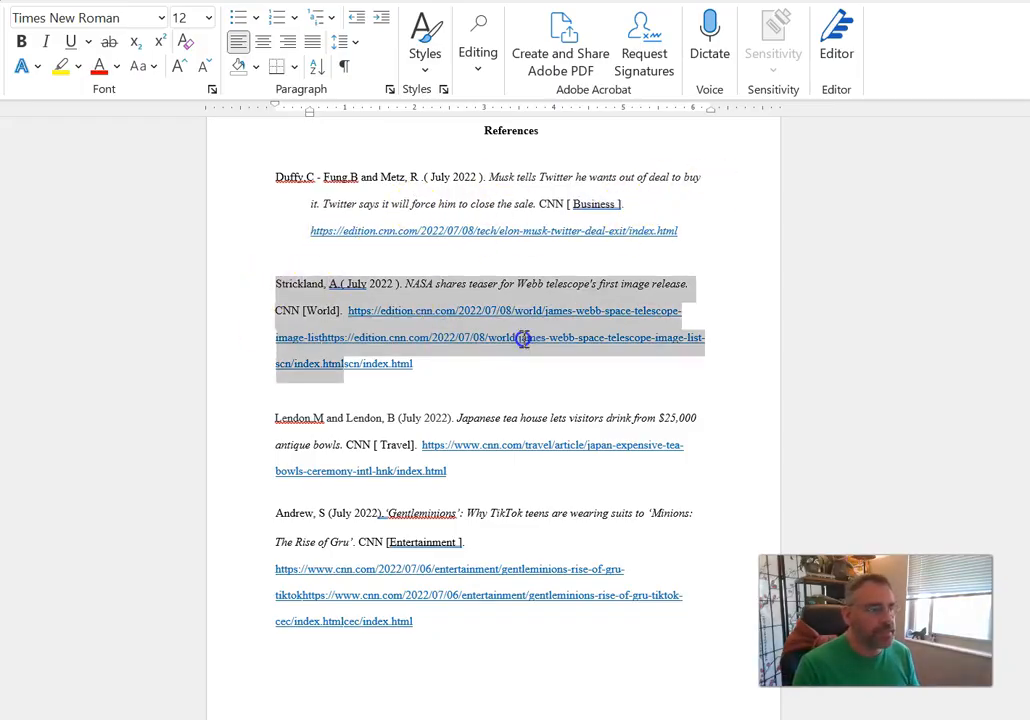
left_click(429, 361)
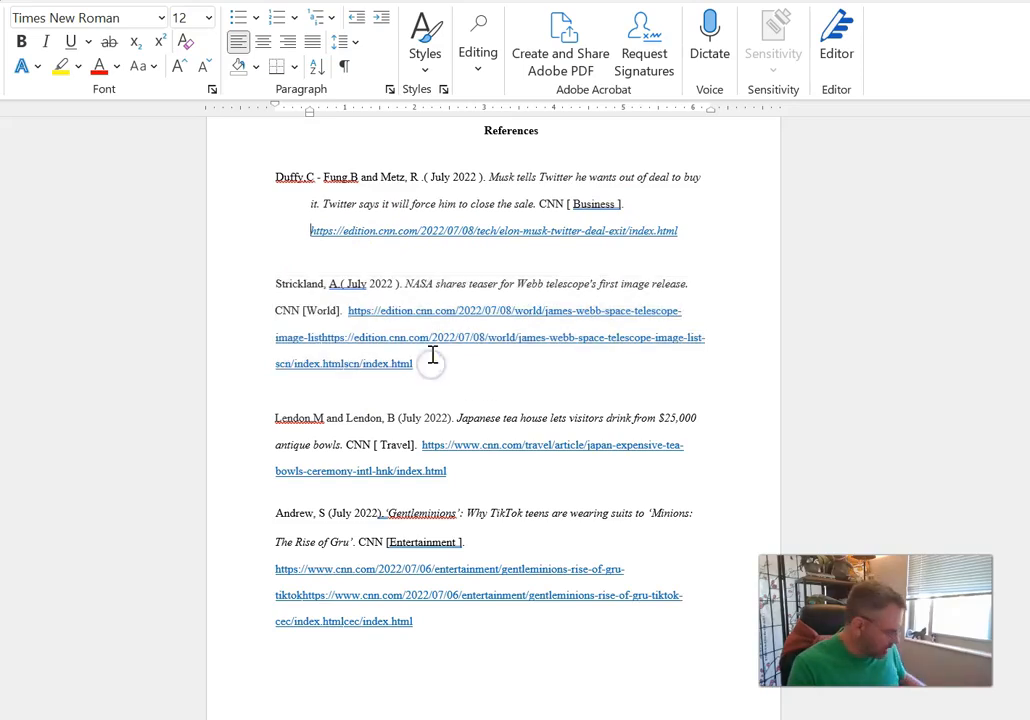
key("Tab")
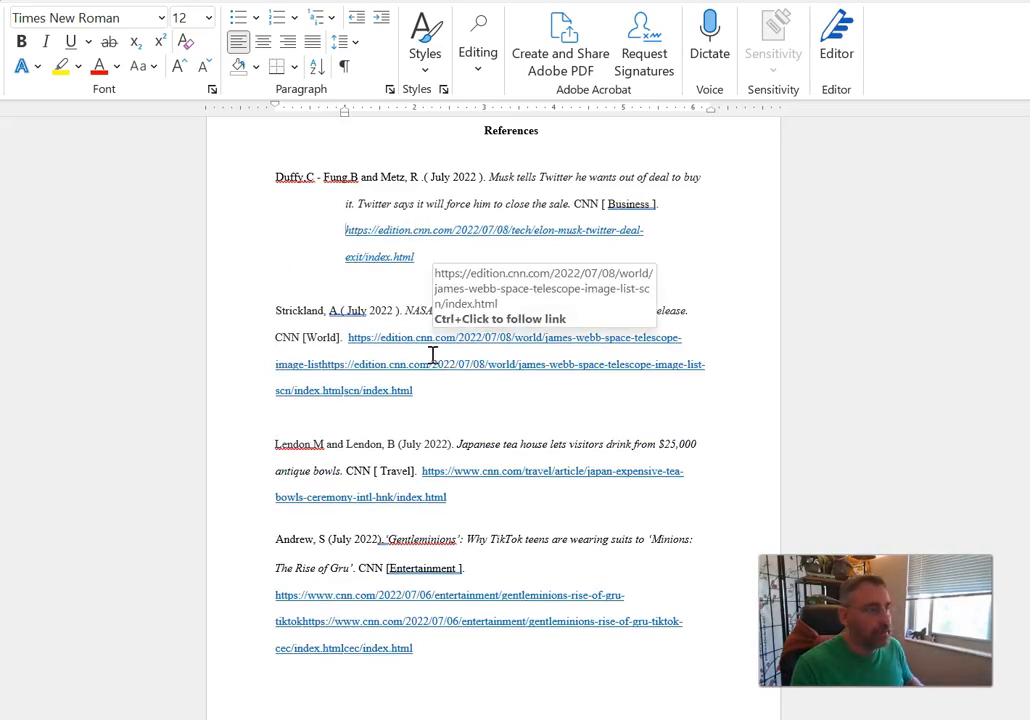
Select the complete Webb telescope entry and apply a hanging indent to it.
scroll(441, 414, "up", 1)
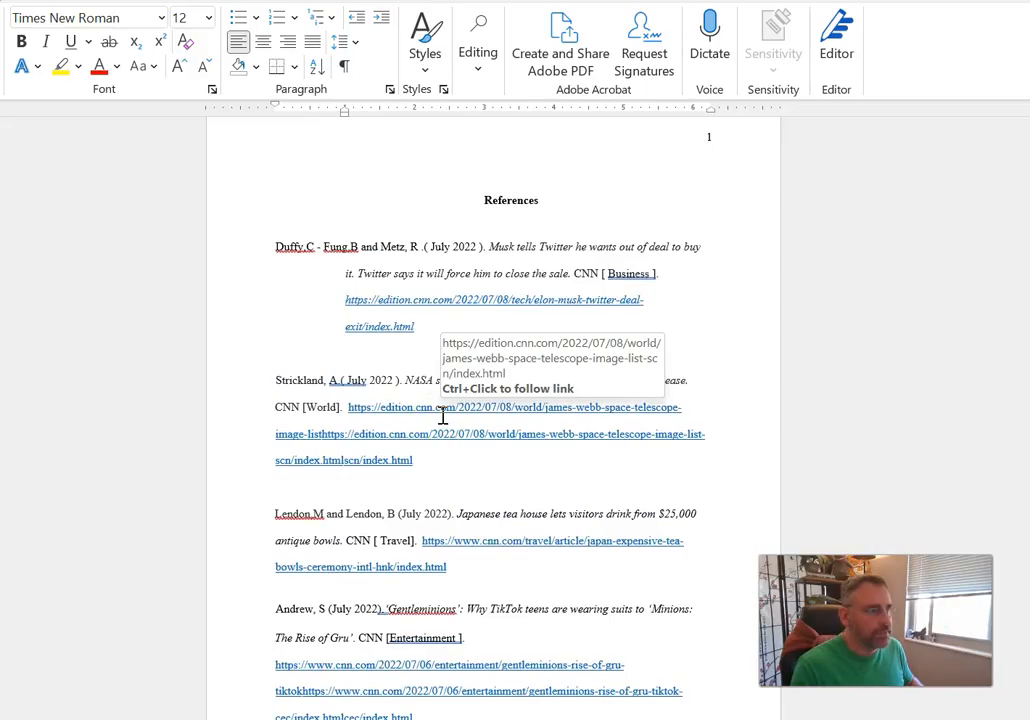
scroll(443, 415, "down", 1)
left_click_drag(434, 423, 247, 352)
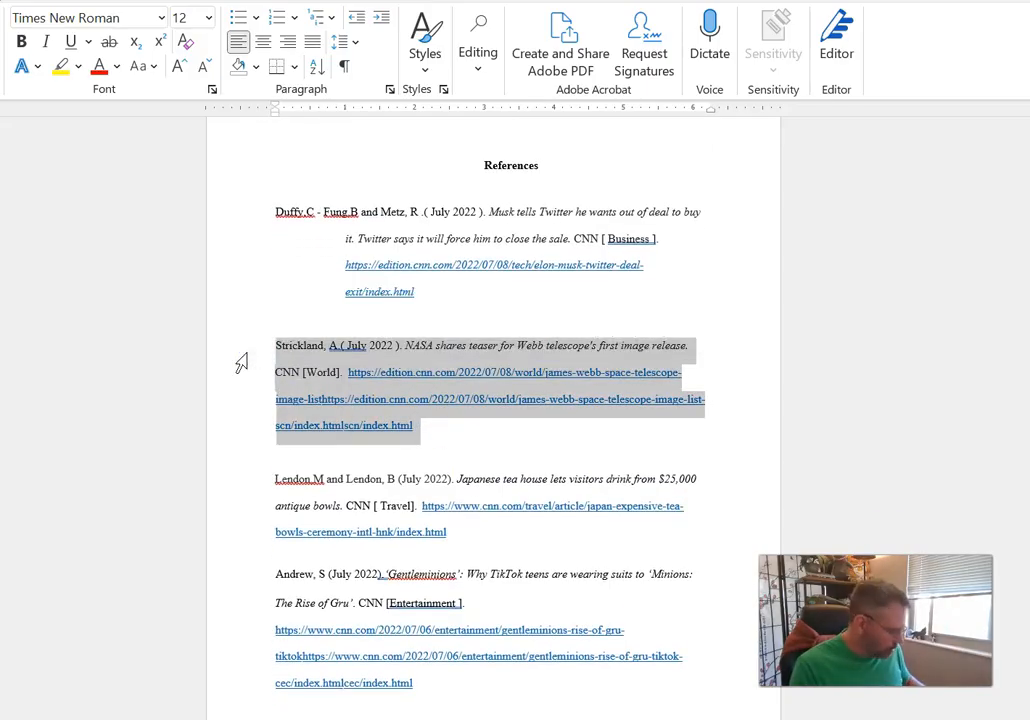
key("ctrl+t")
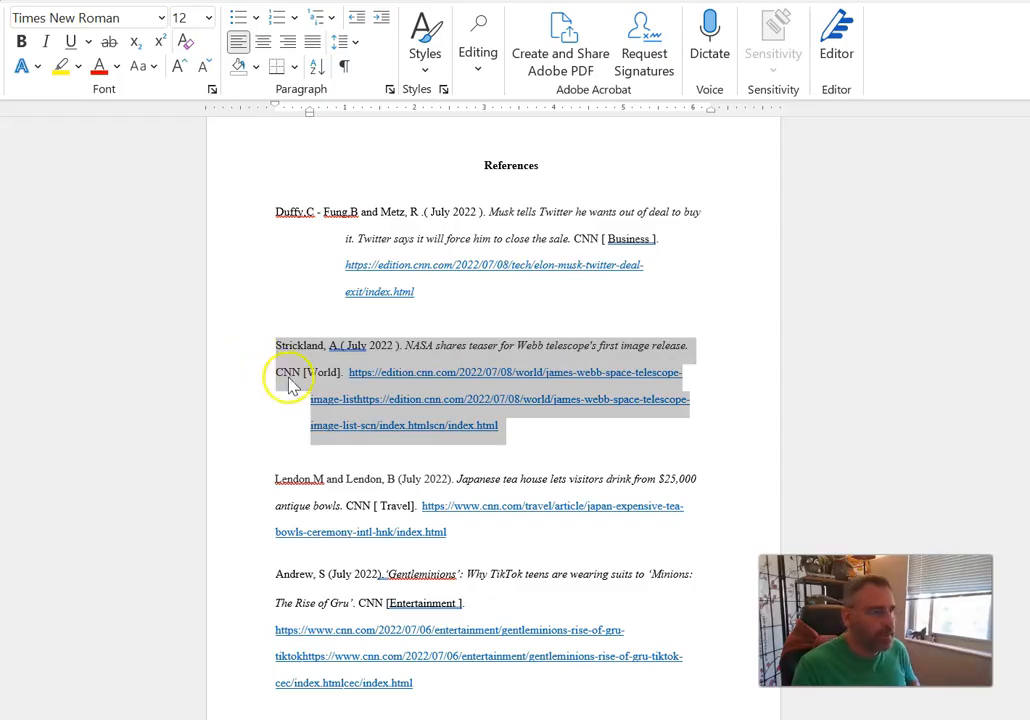
left_click(279, 372)
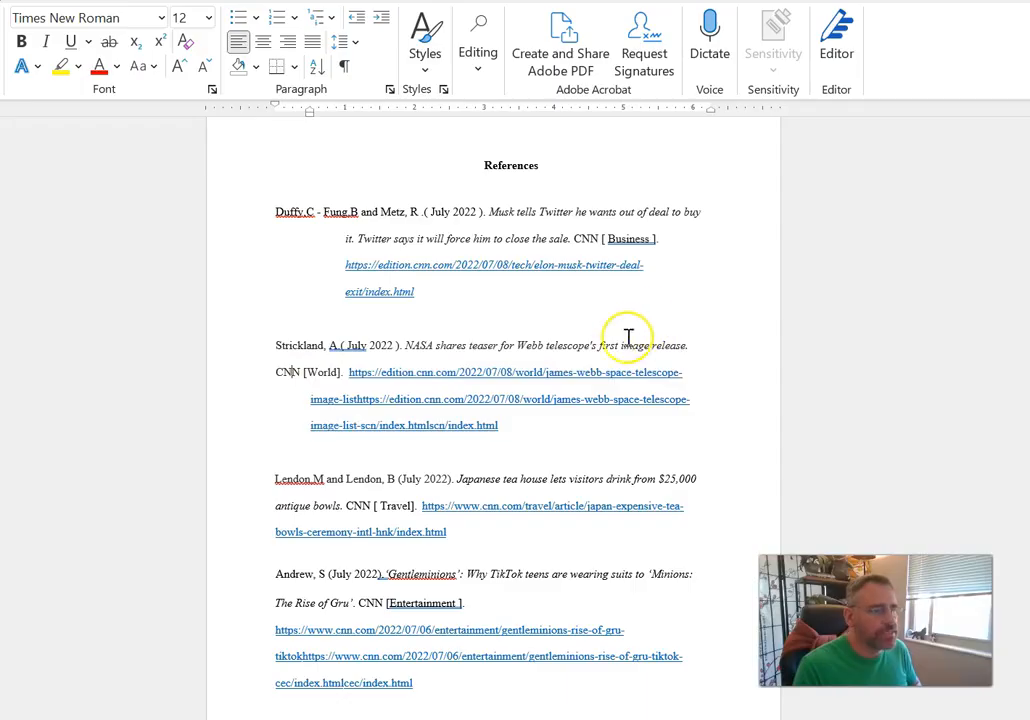
left_click(496, 344)
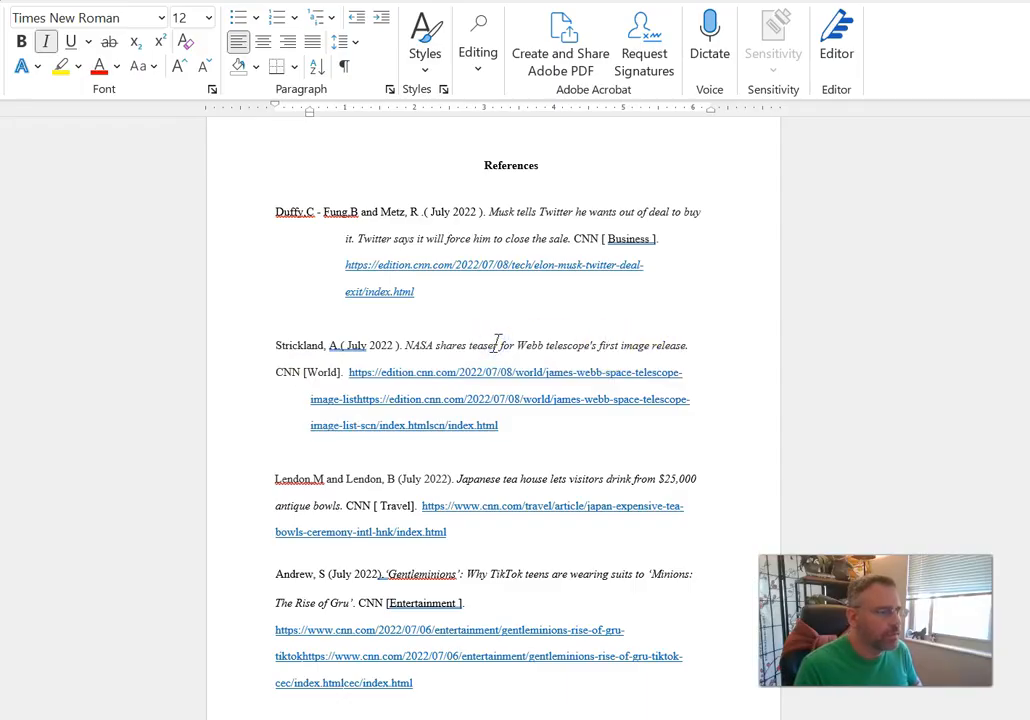
left_click(706, 344)
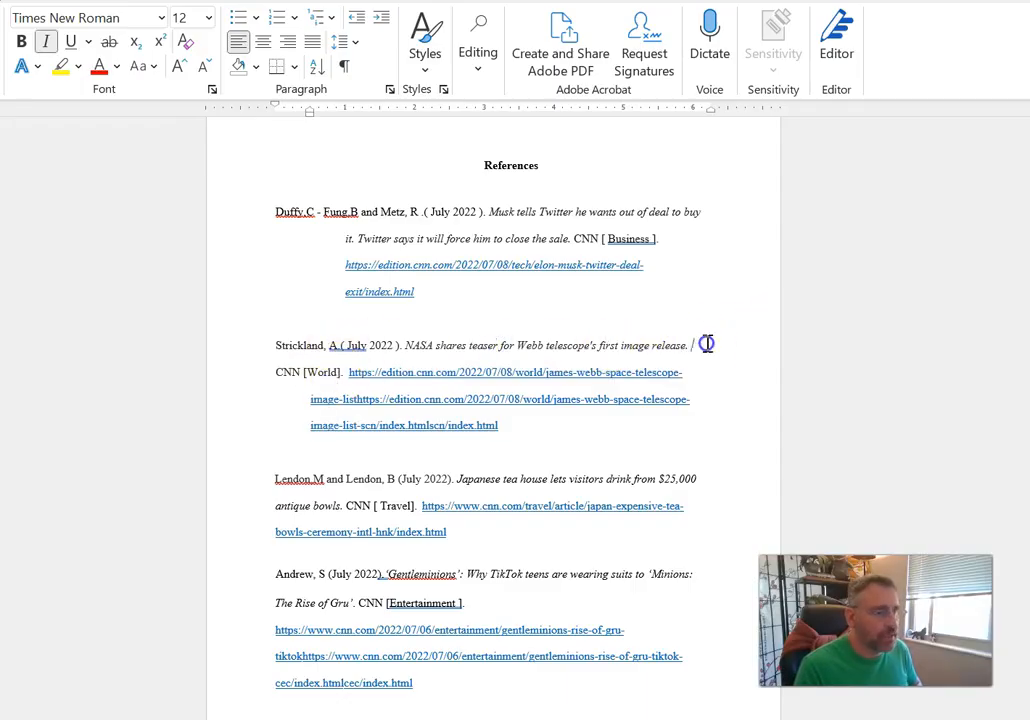
left_click(272, 373)
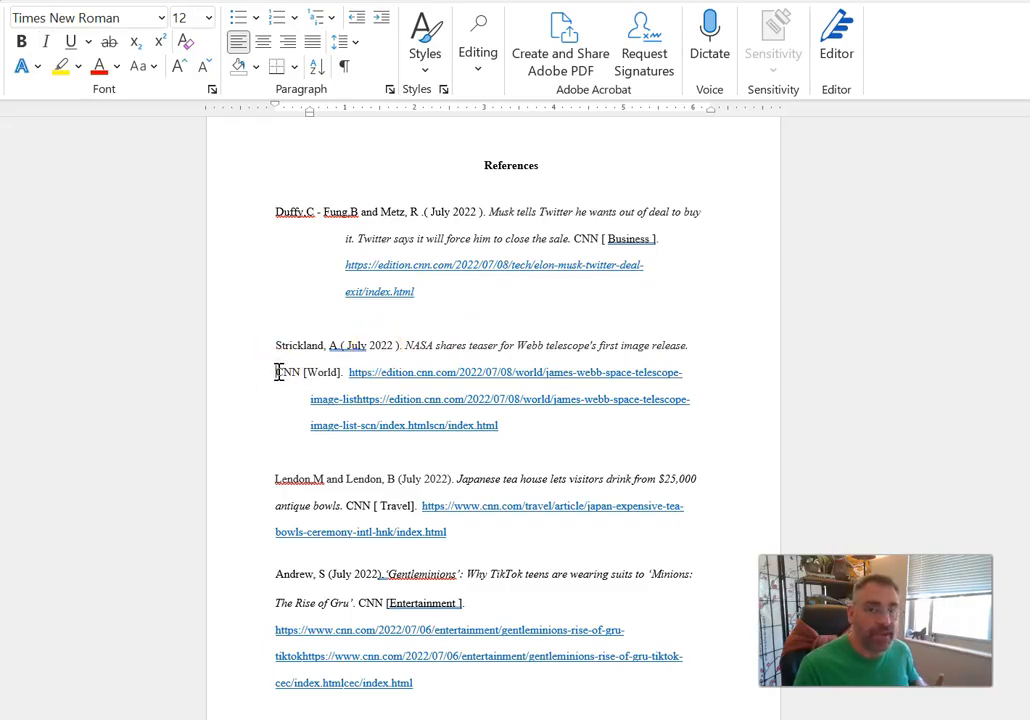
Select the whole third entry, about the Japanese tea house, and apply a hanging indent to it.
left_click(314, 477)
left_click(356, 476)
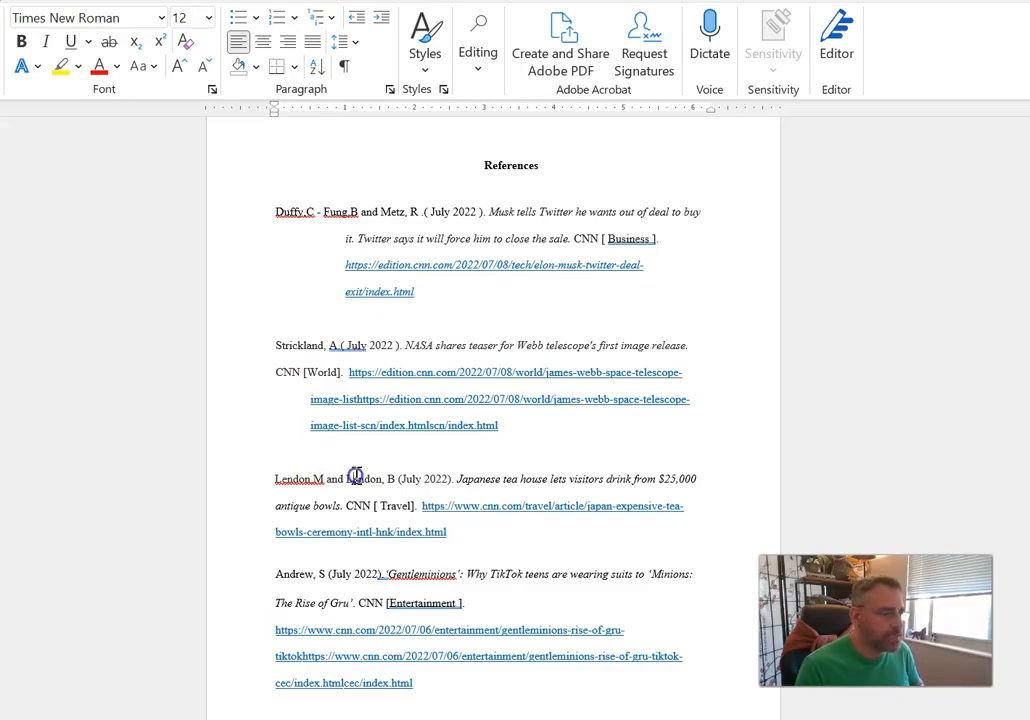
triple_click(355, 477)
key("ctrl+t")
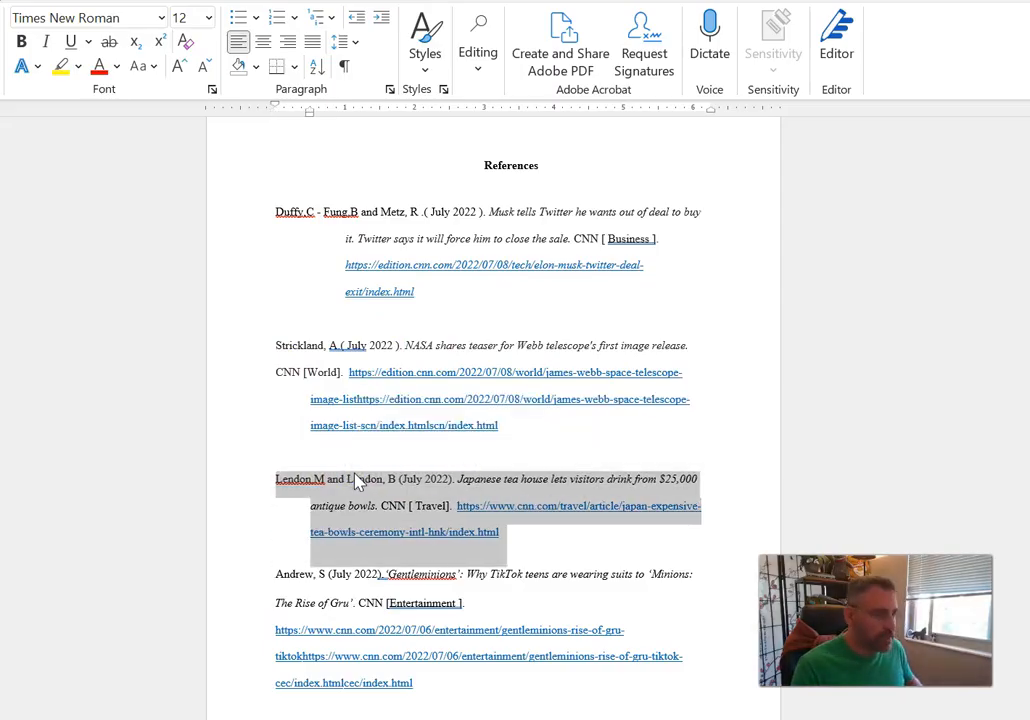
Select the whole fourth entry, about the Gentleminions trend, and give it a hanging indent.
left_click_drag(276, 574, 433, 699)
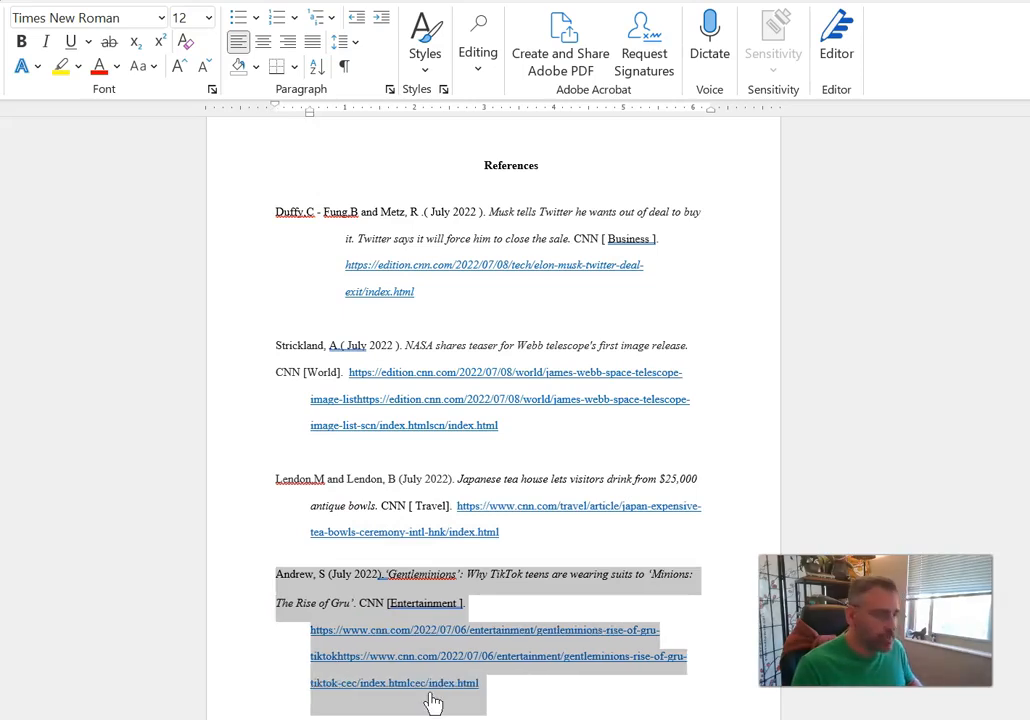
key("ctrl+t")
left_click(480, 603)
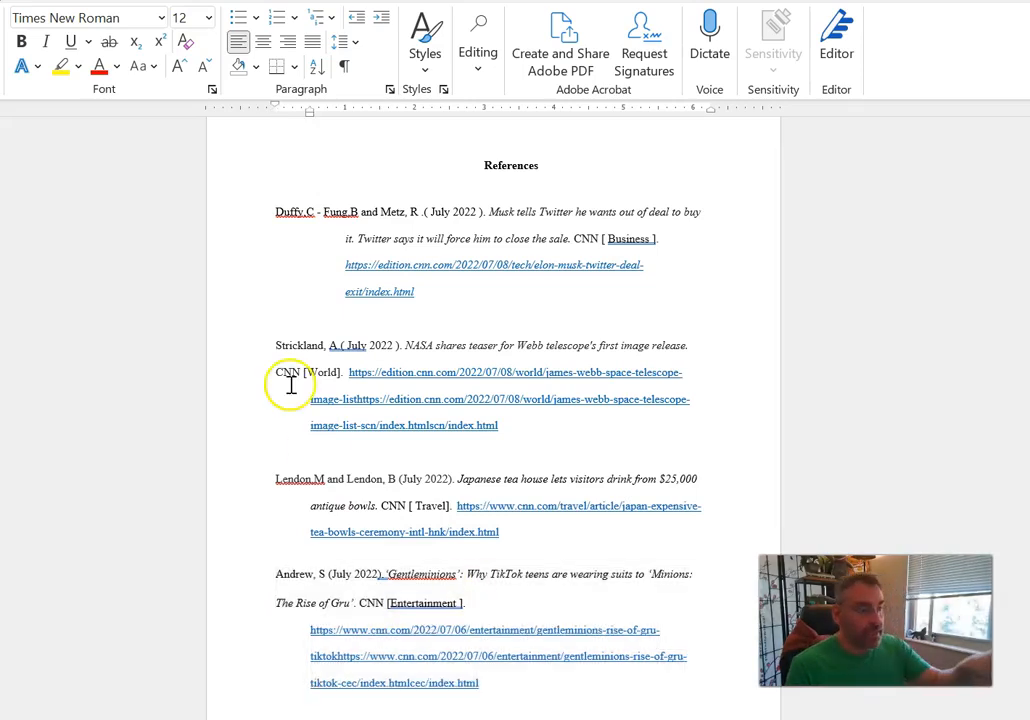
Bring the unindented second lines of the Webb telescope and Gentleminions entries in line with their hanging indents.
left_click(275, 372)
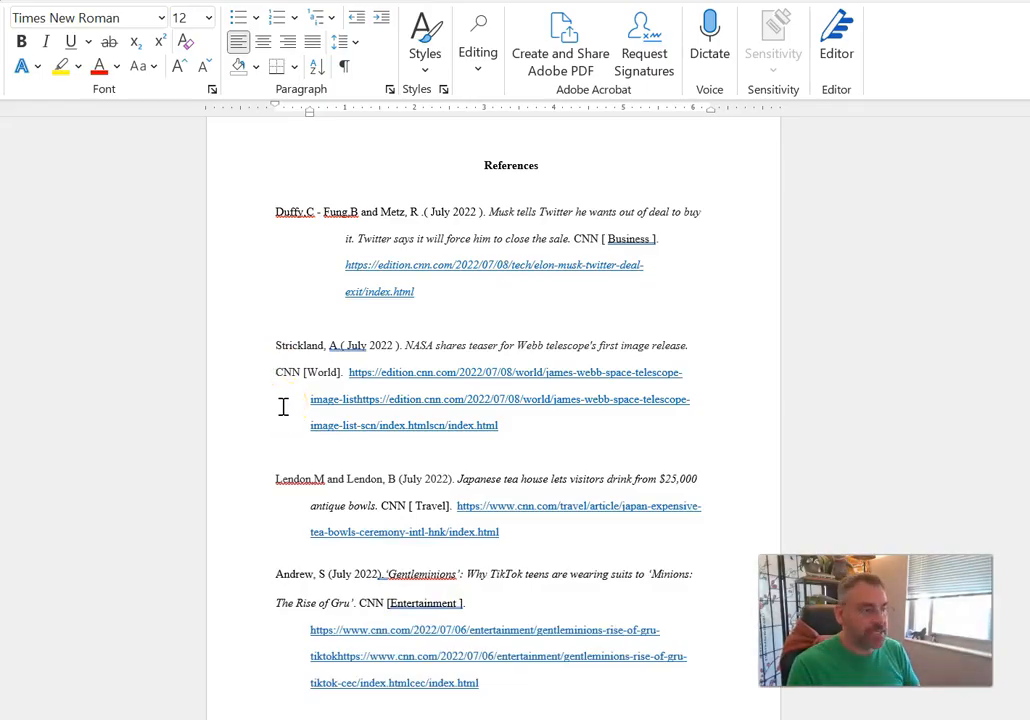
key("Tab")
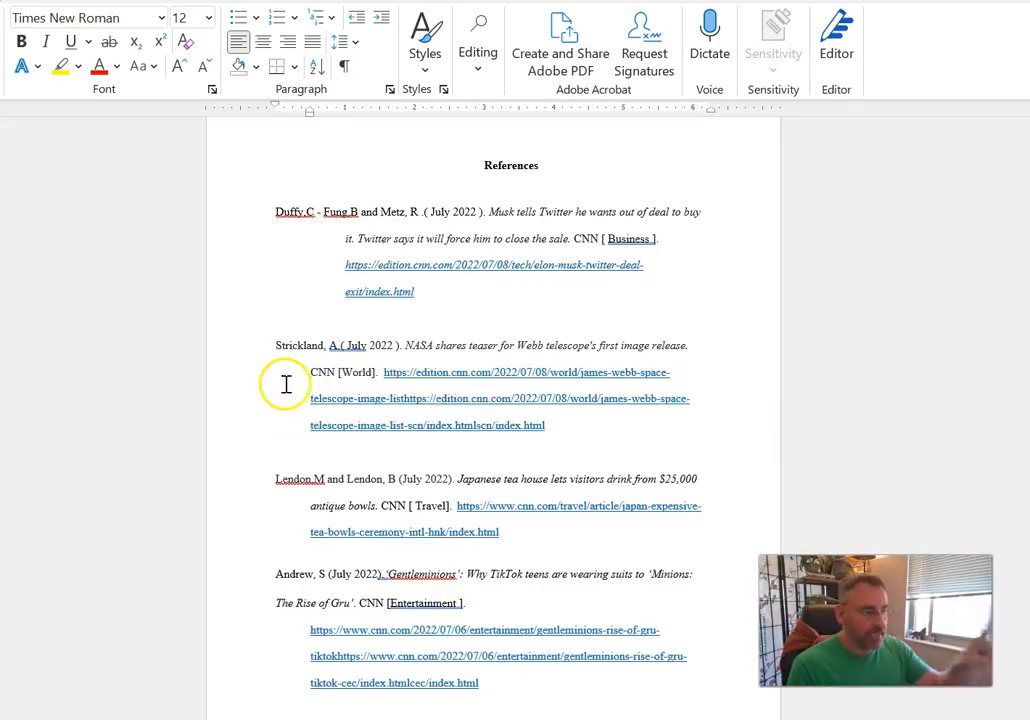
left_click(272, 603)
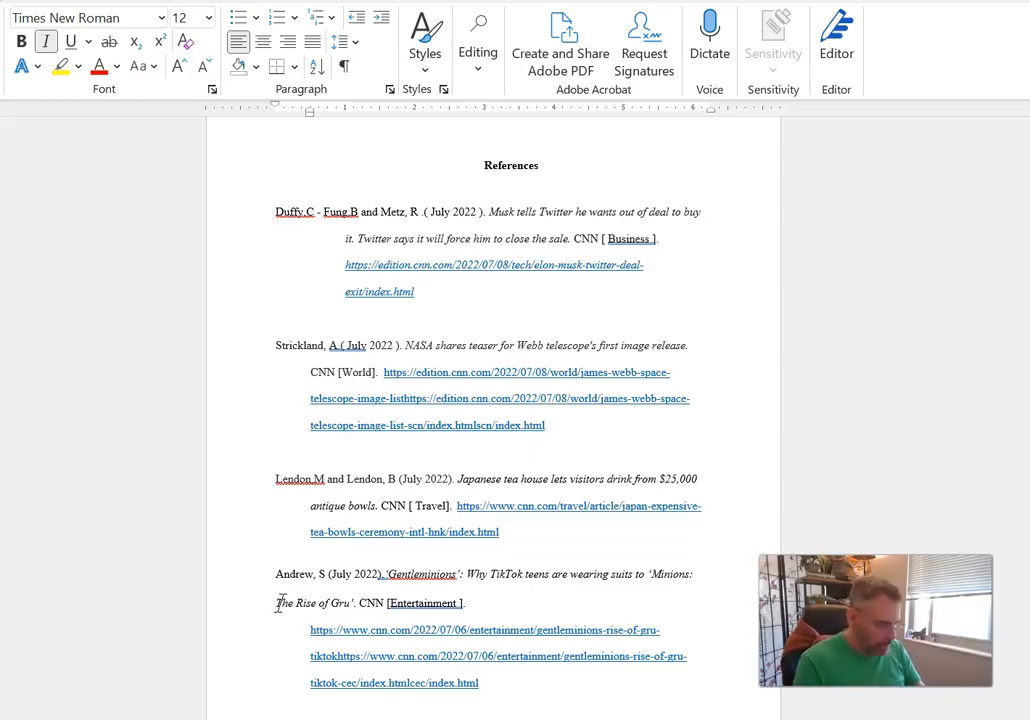
key("BackSpace")
key("BackSpace")
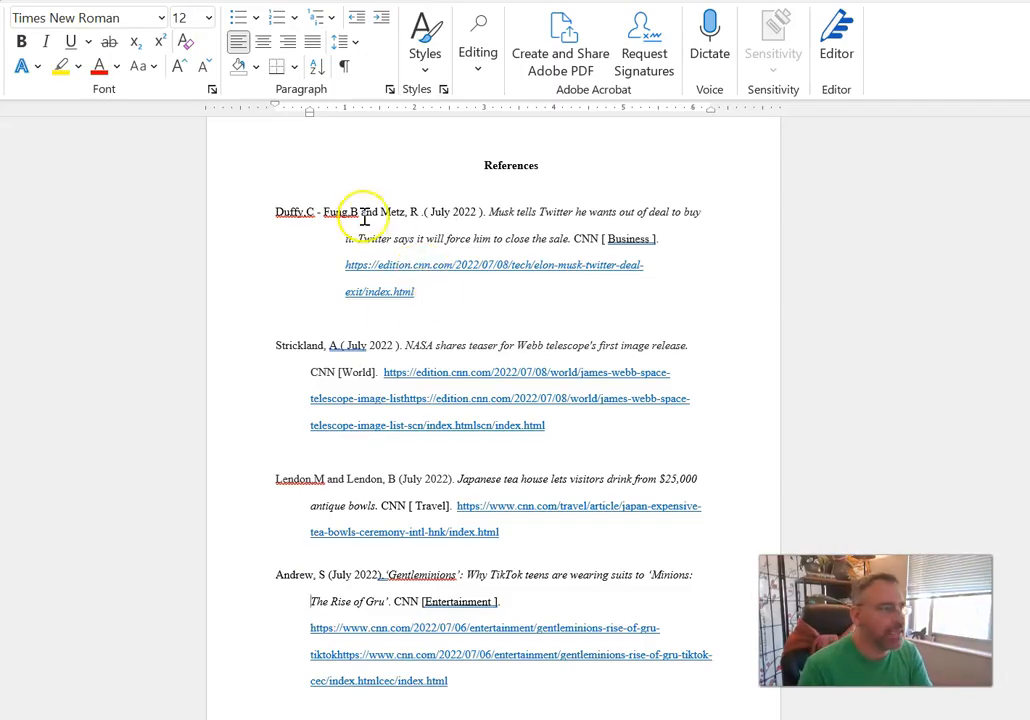
Set the hanging indent of the entire first entry, about Musk and Twitter, to 0.5".
left_click_drag(425, 292, 268, 218)
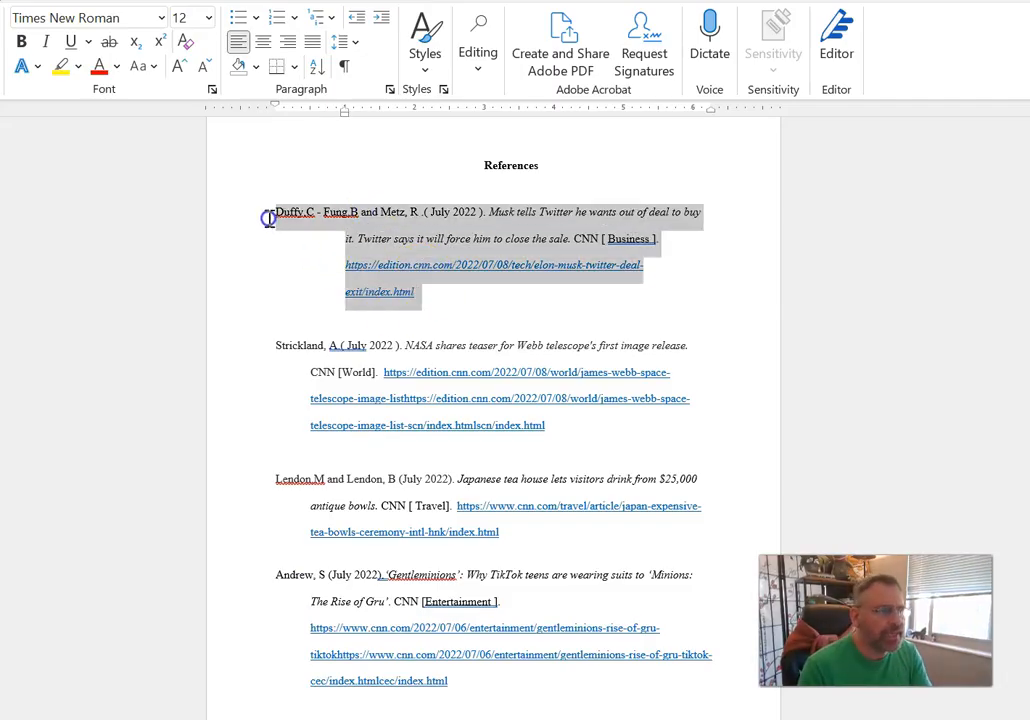
left_click(352, 42)
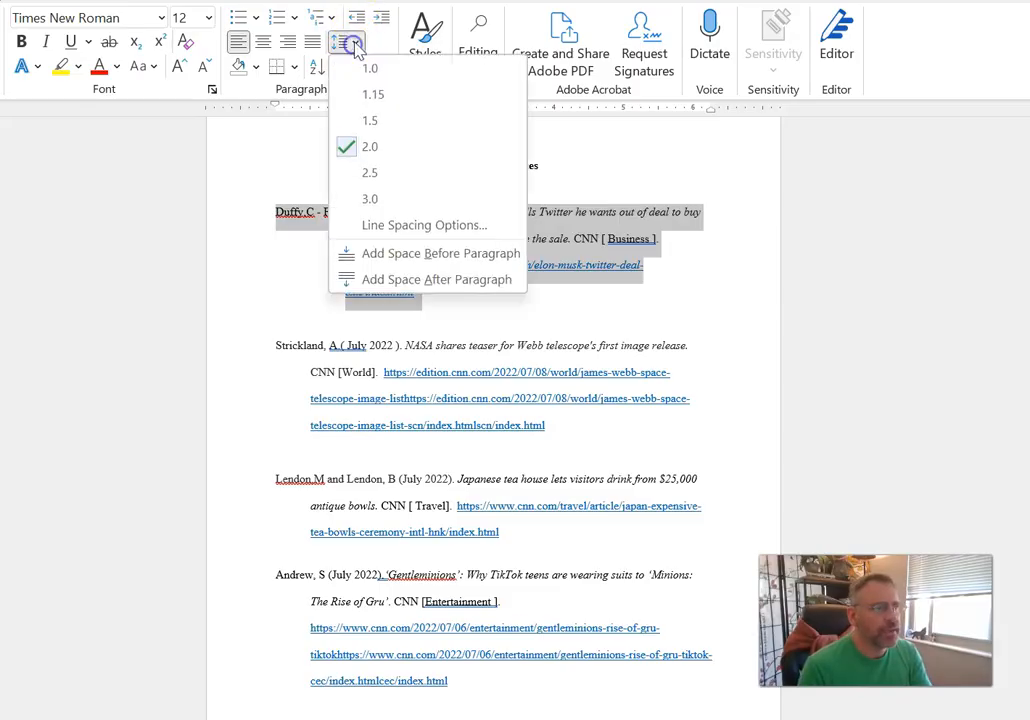
left_click(421, 226)
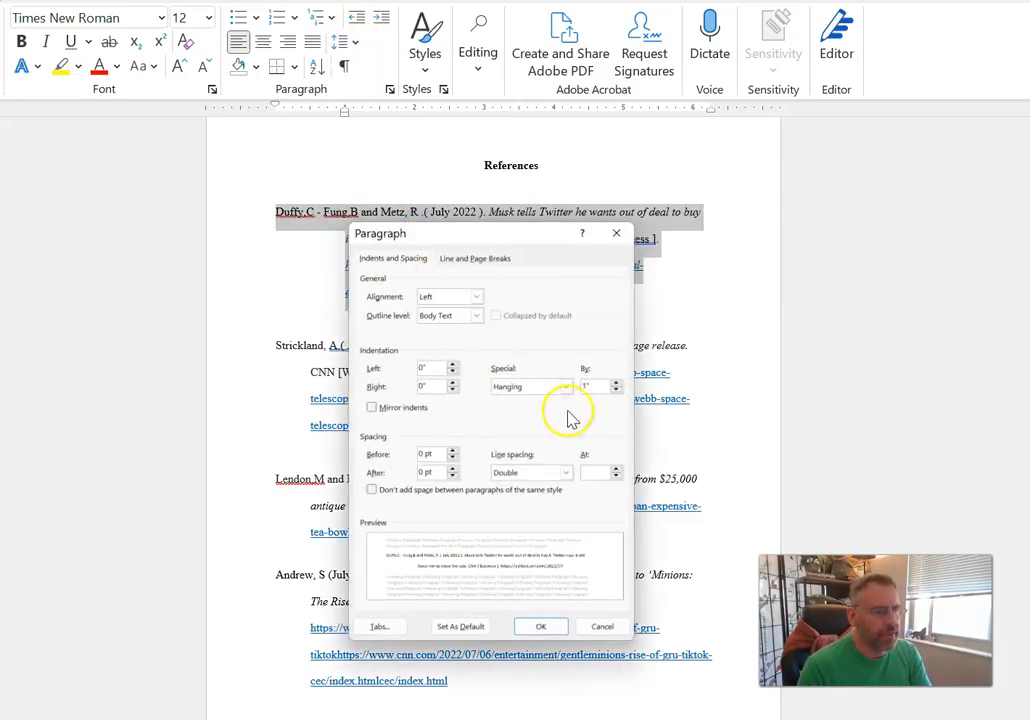
left_click(615, 390)
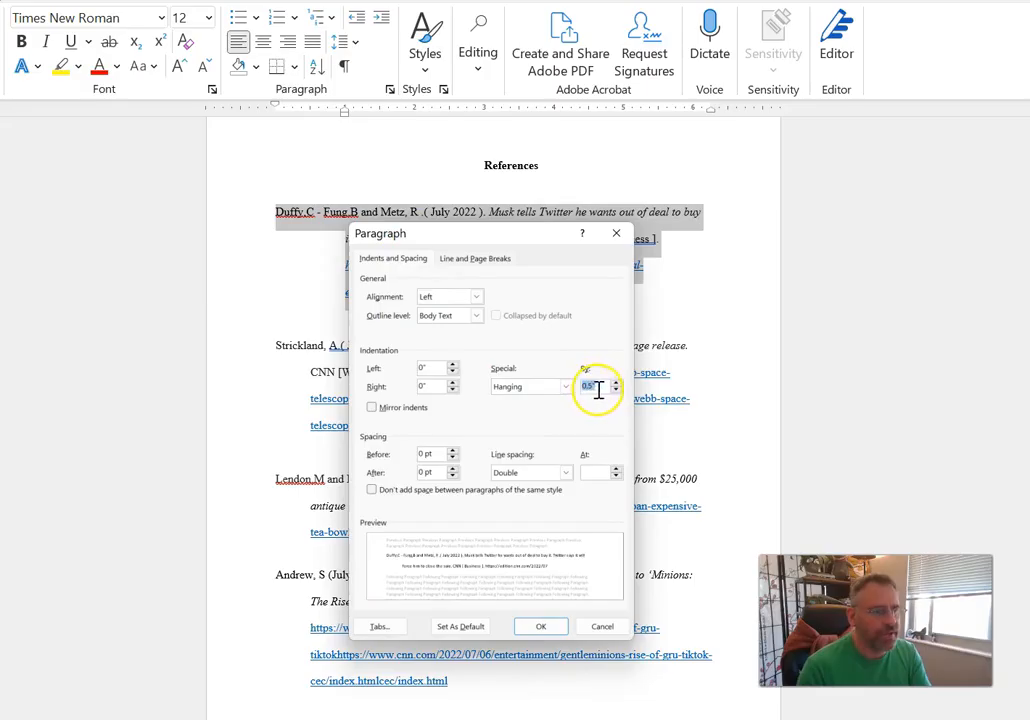
left_click(540, 626)
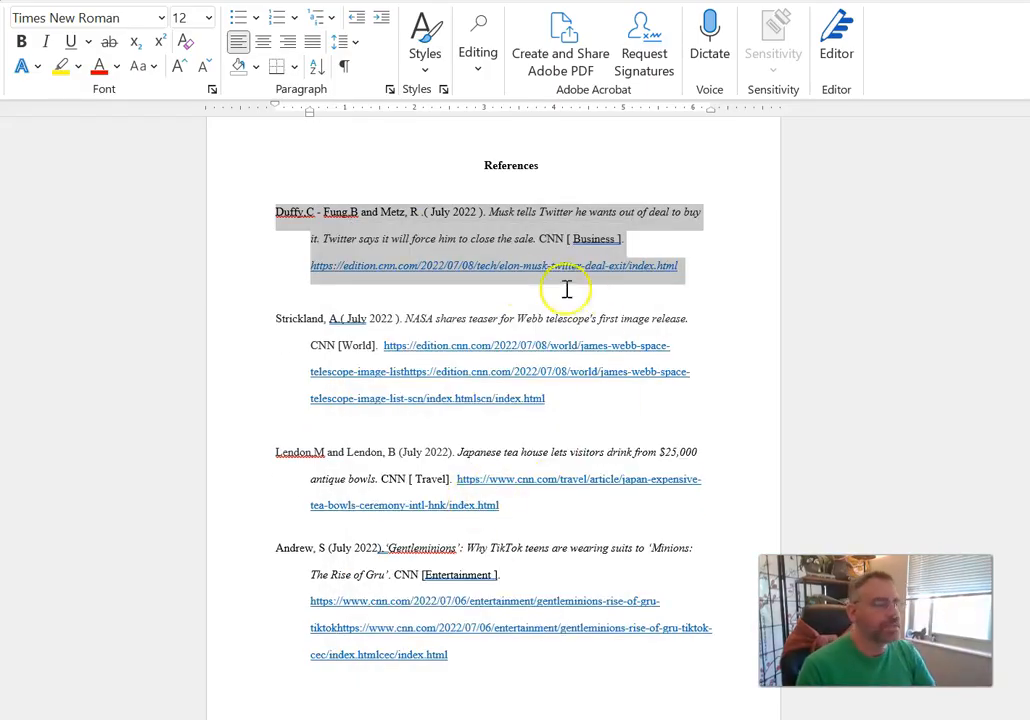
left_click(499, 315)
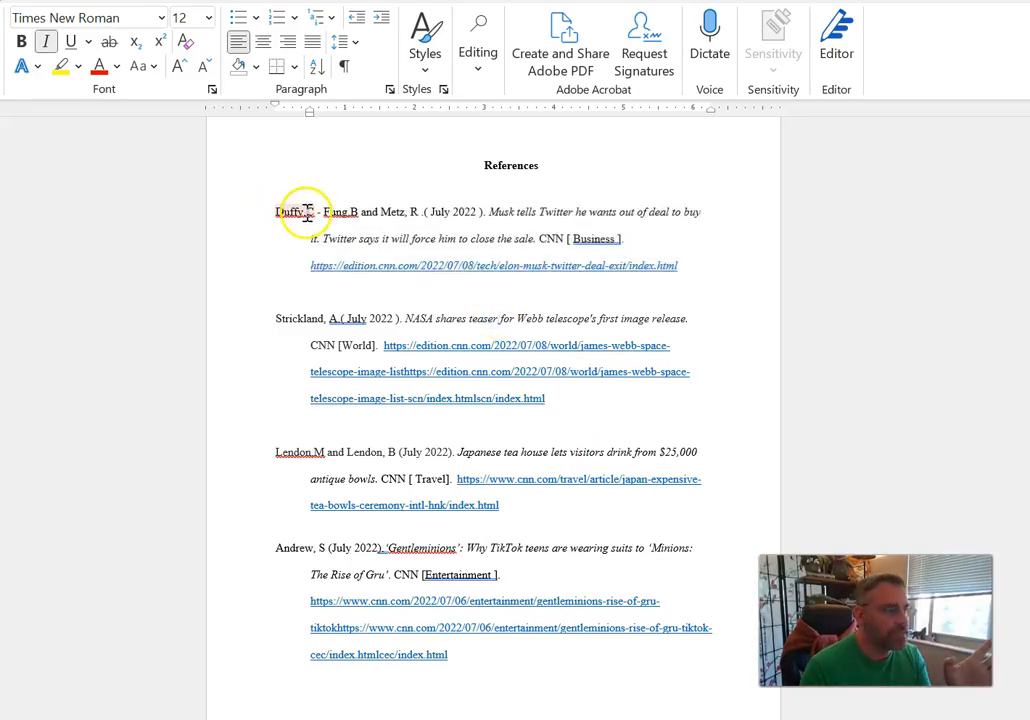
Correct the first two author names in the Musk entry so a space follows the comma before each initial.
right_click(305, 210)
left_click(311, 287)
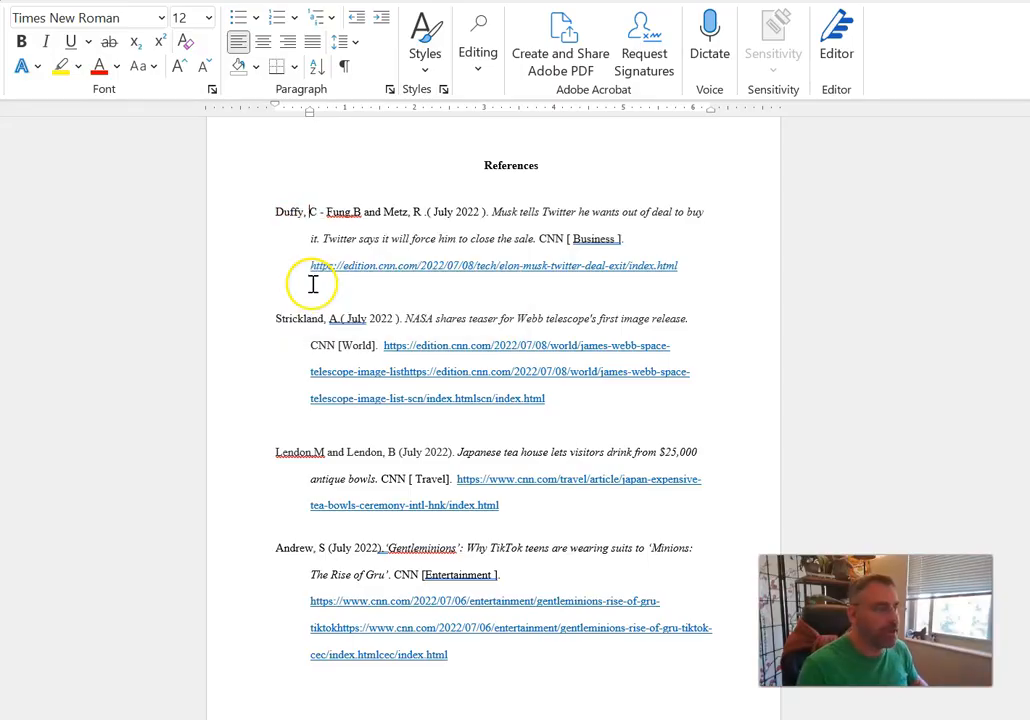
right_click(354, 212)
left_click(360, 278)
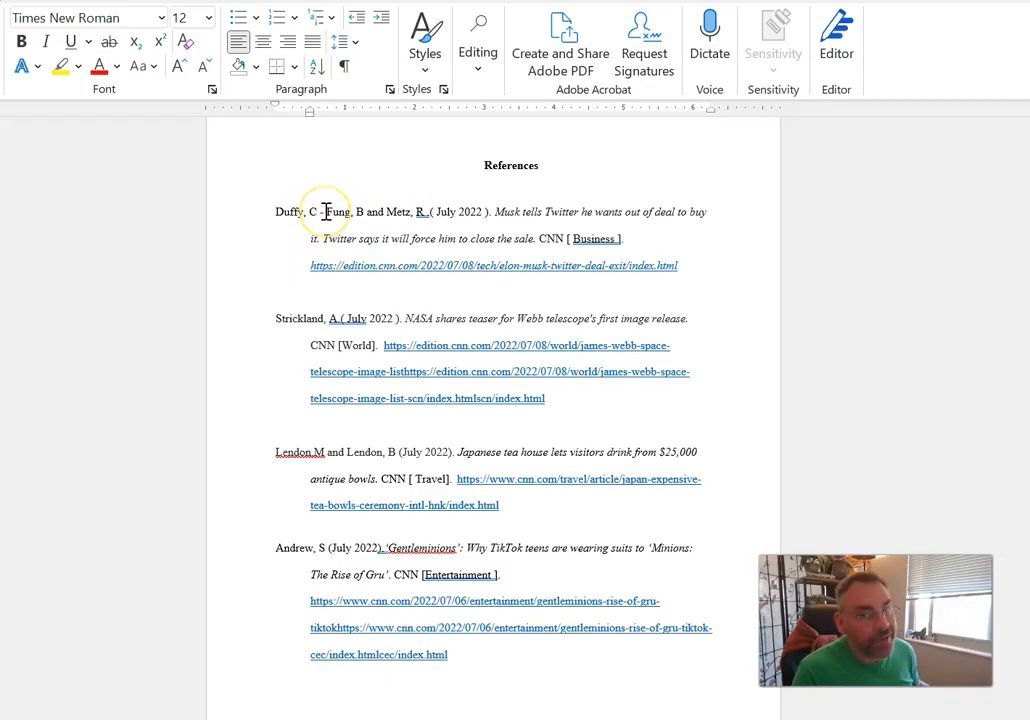
In the Musk entry, replace the dash between the first two authors with a comma and the word "and" with "&".
left_click(325, 212)
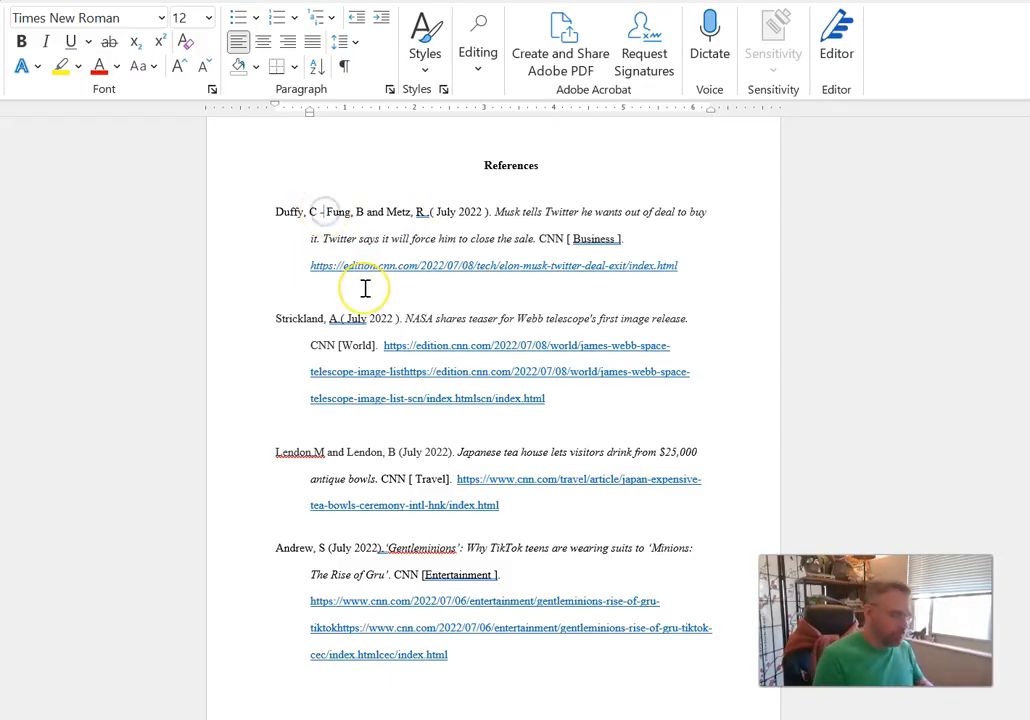
key("BackSpace")
key("BackSpace")
key("BackSpace")
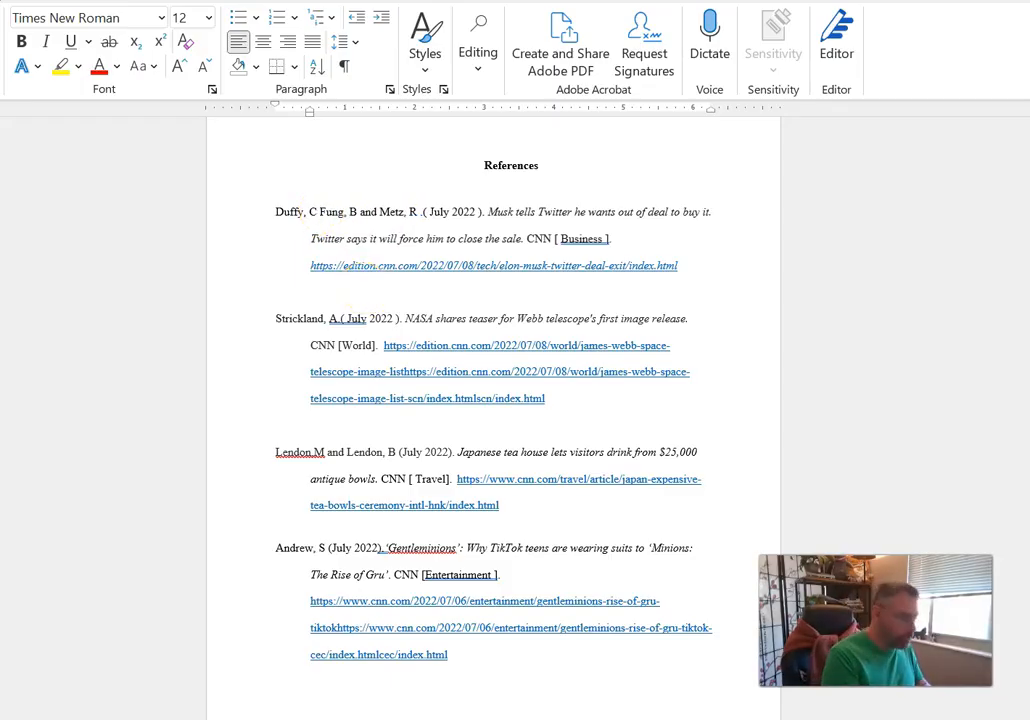
type(",")
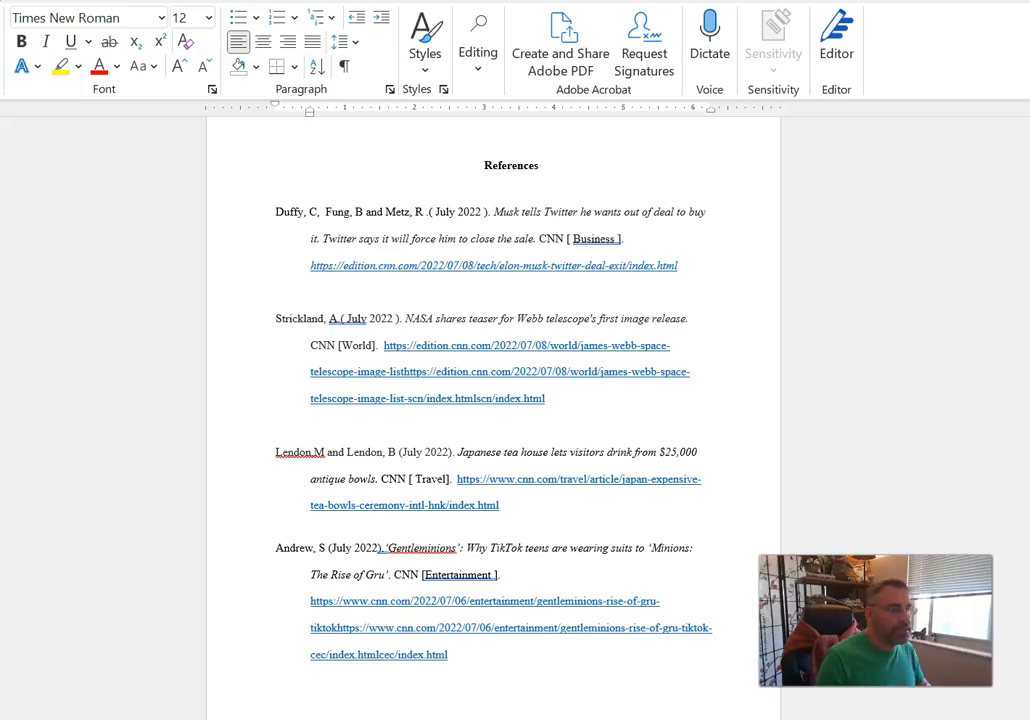
double_click(372, 212)
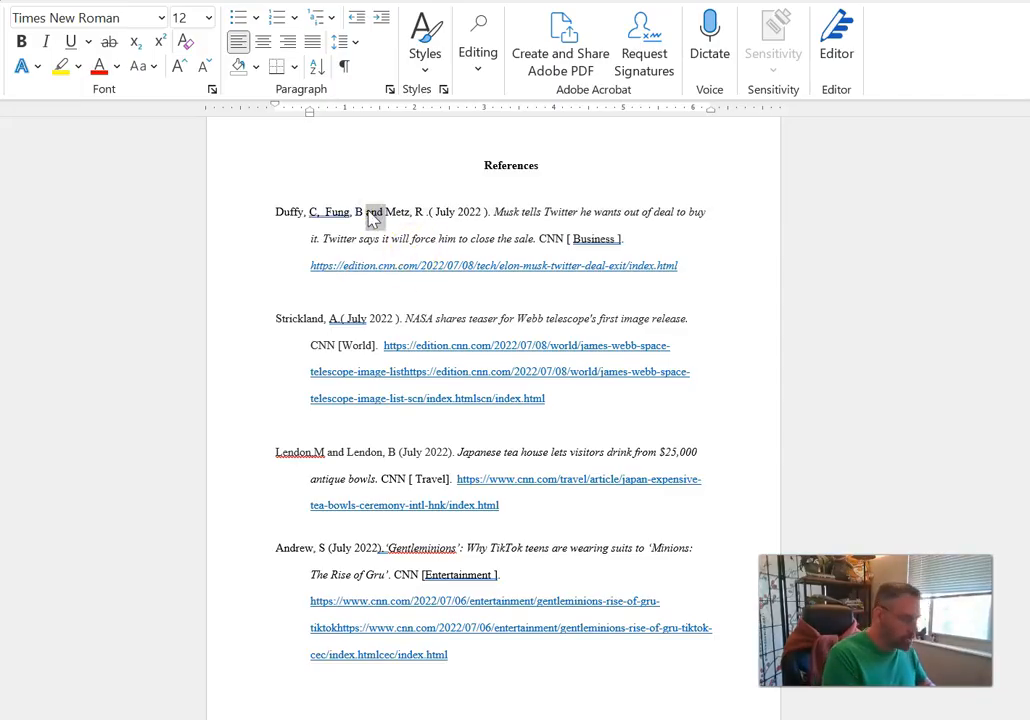
type("&")
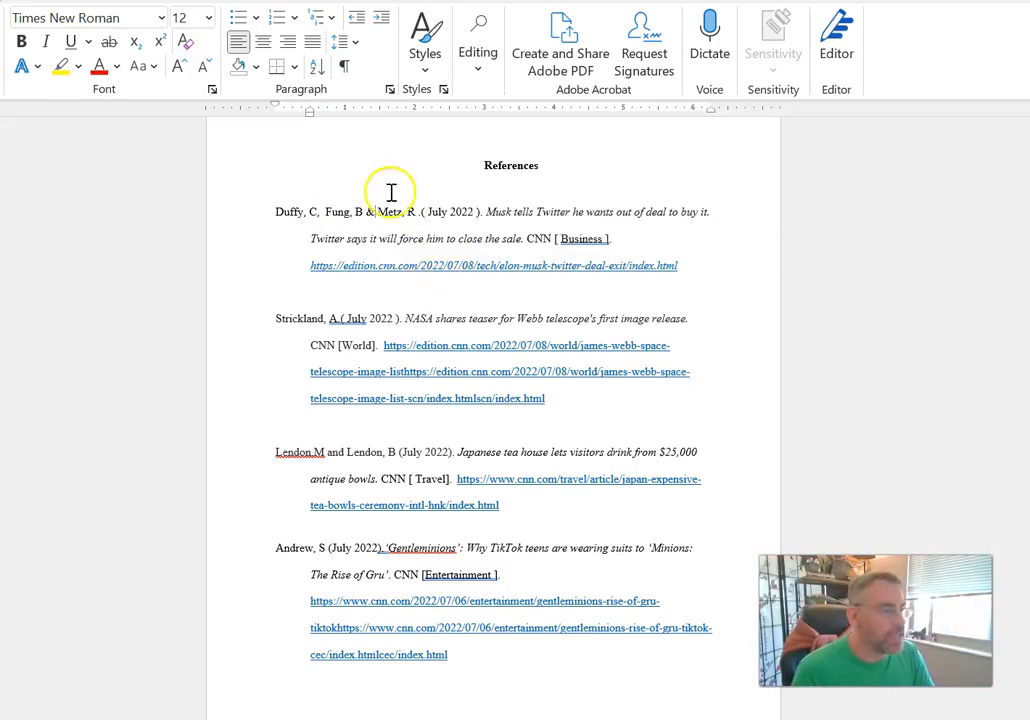
Place the period directly after the third author's initial in the Musk entry, keeping a space before the date.
left_click(423, 212)
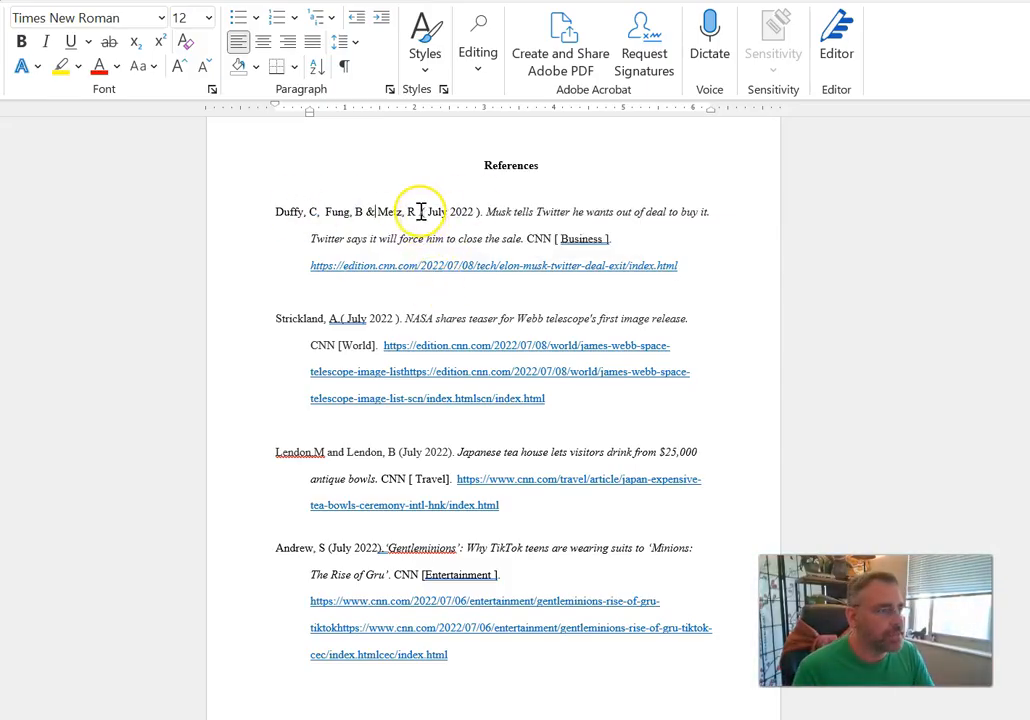
left_click(418, 212)
key("BackSpace")
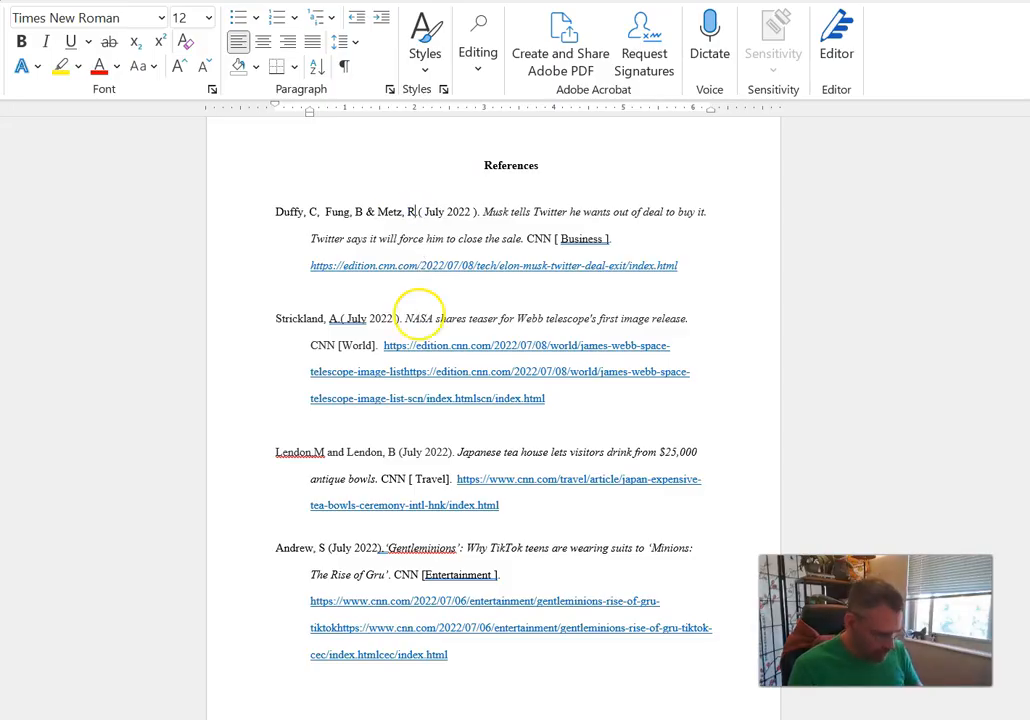
type(".")
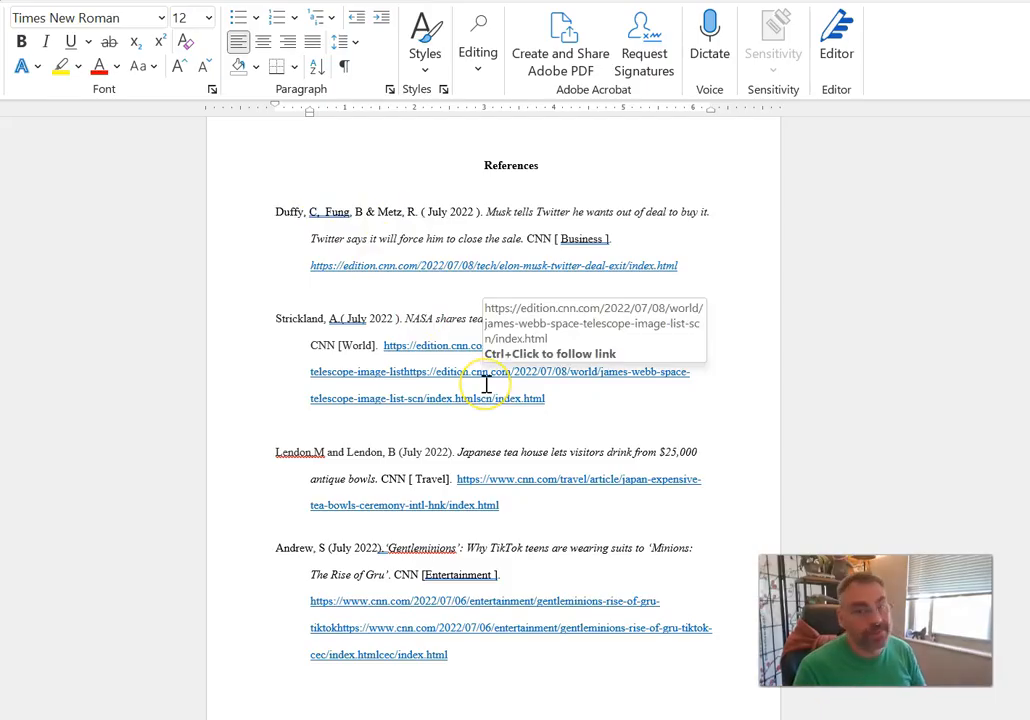
Remove the italics from the article title in the Musk and Twitter entry.
left_click(488, 212)
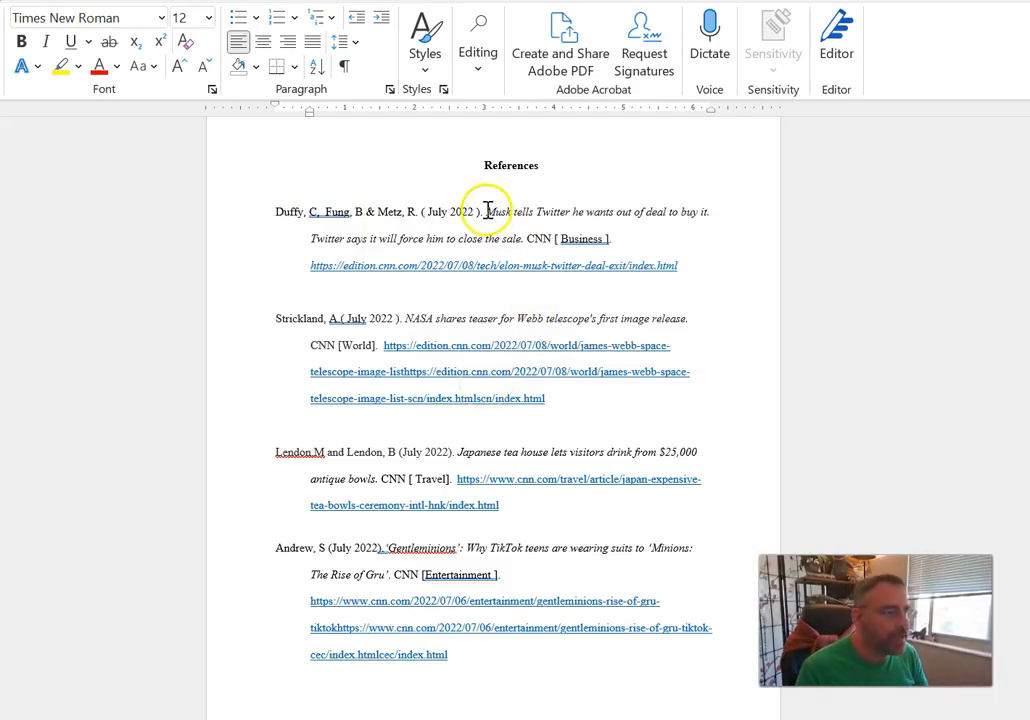
left_click_drag(505, 226, 524, 236)
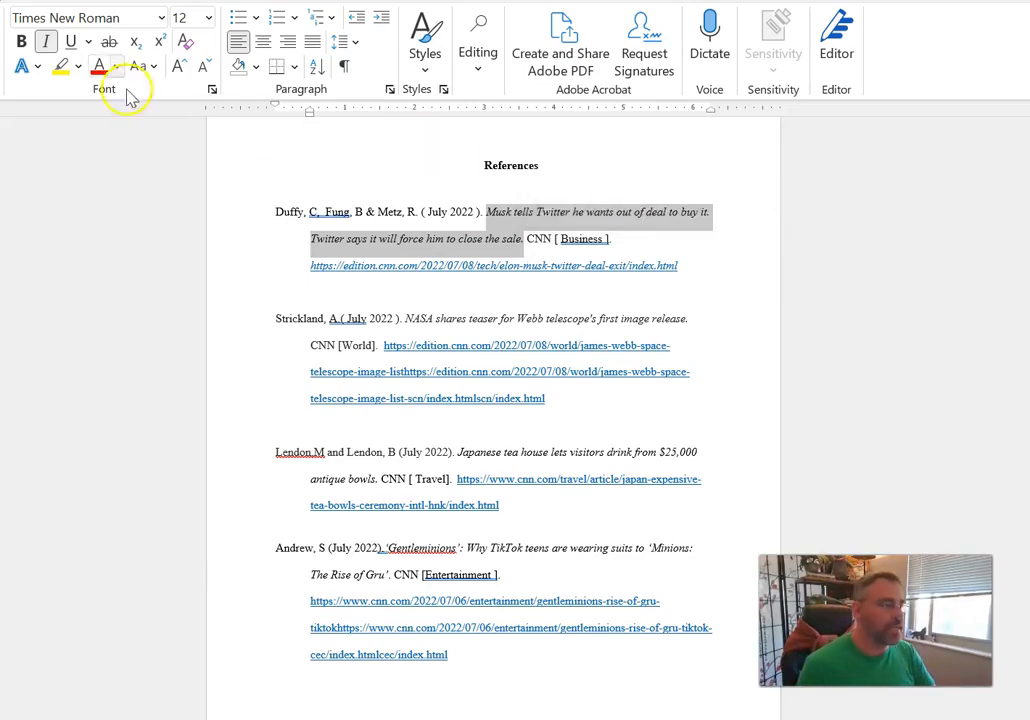
left_click(47, 44)
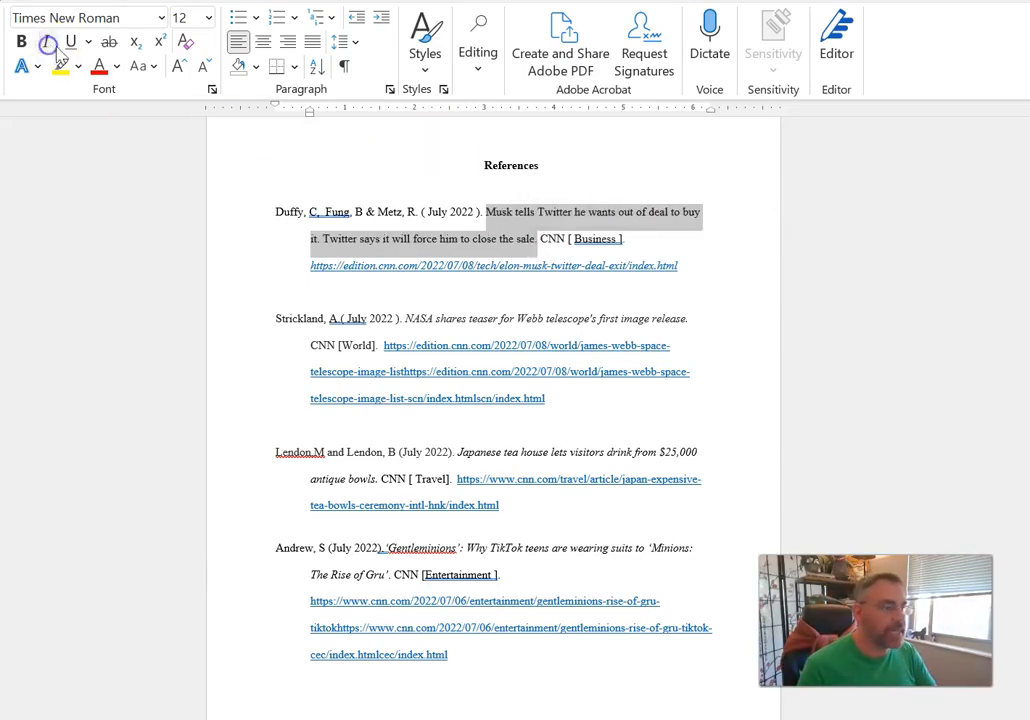
left_click(487, 216)
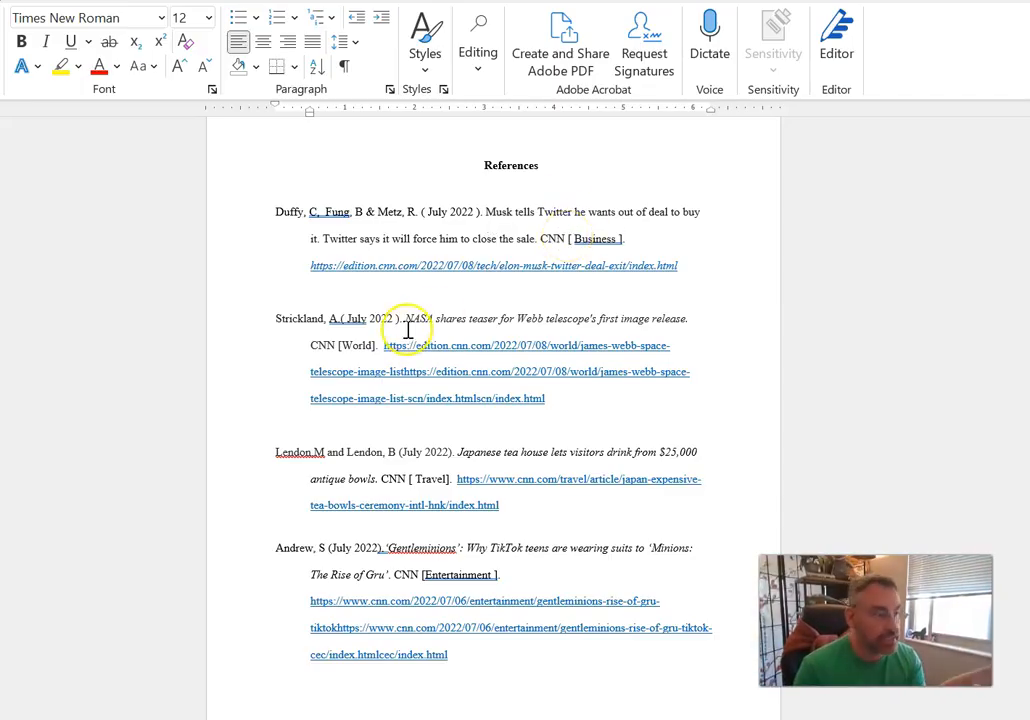
Remove the italics from the article title "NASA shares teaser for Webb telescope's first image release.".
left_click_drag(406, 320, 780, 312)
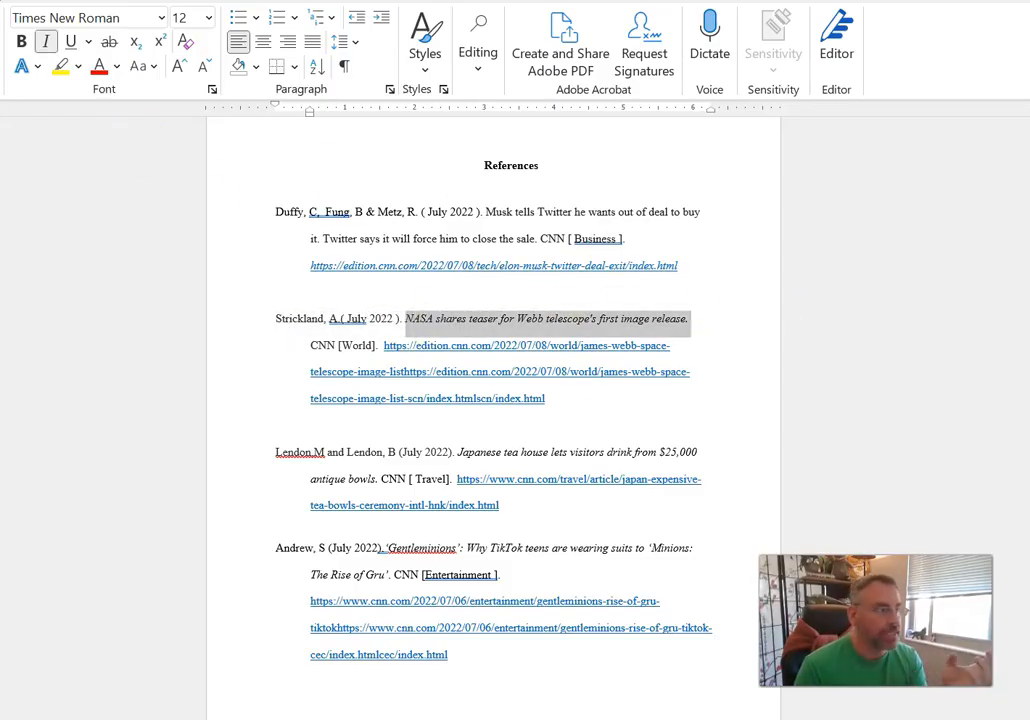
left_click(46, 41)
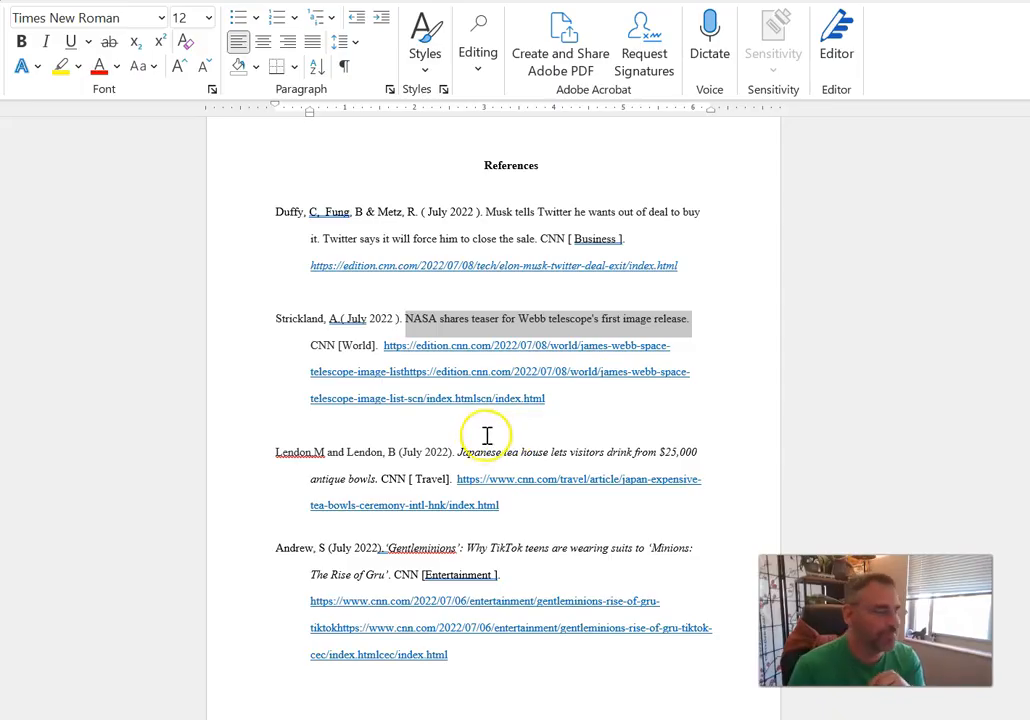
left_click(409, 322)
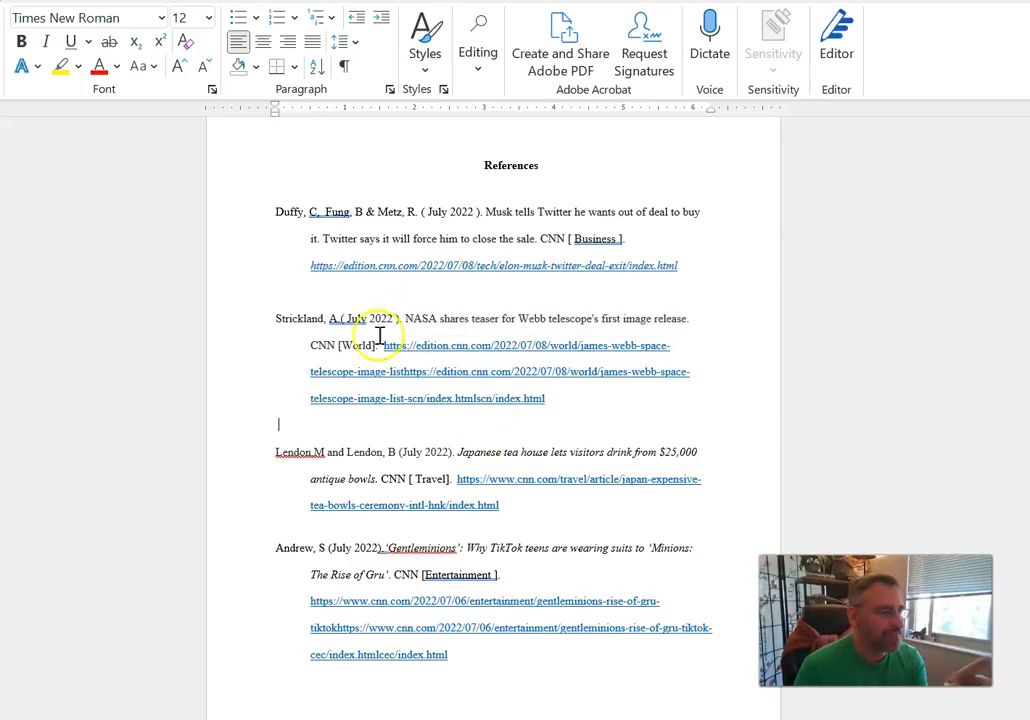
In the Japanese tea house entry, accept the suggested comma spacing for the first author and replace "and" between the authors with "&".
right_click(314, 452)
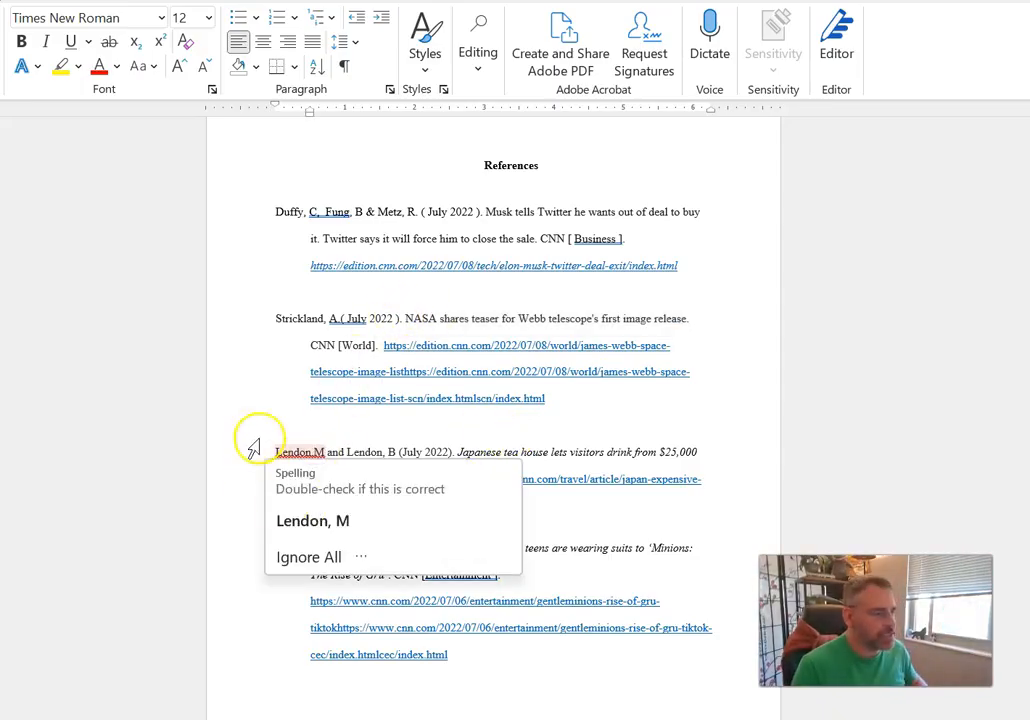
left_click(627, 457)
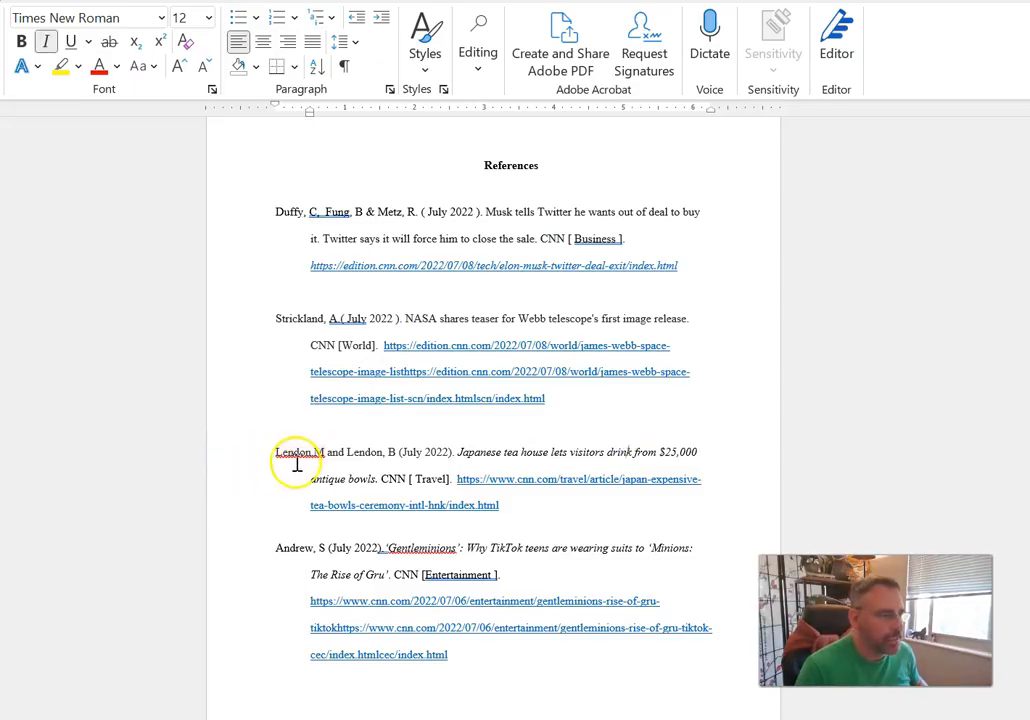
right_click(314, 452)
left_click(314, 476)
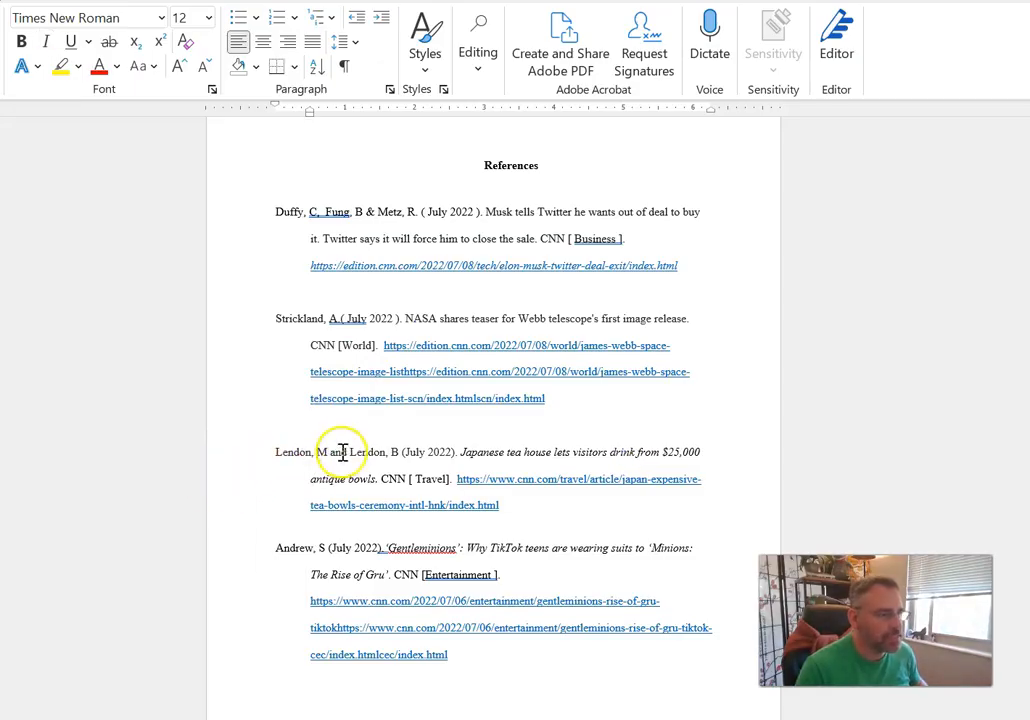
double_click(342, 452)
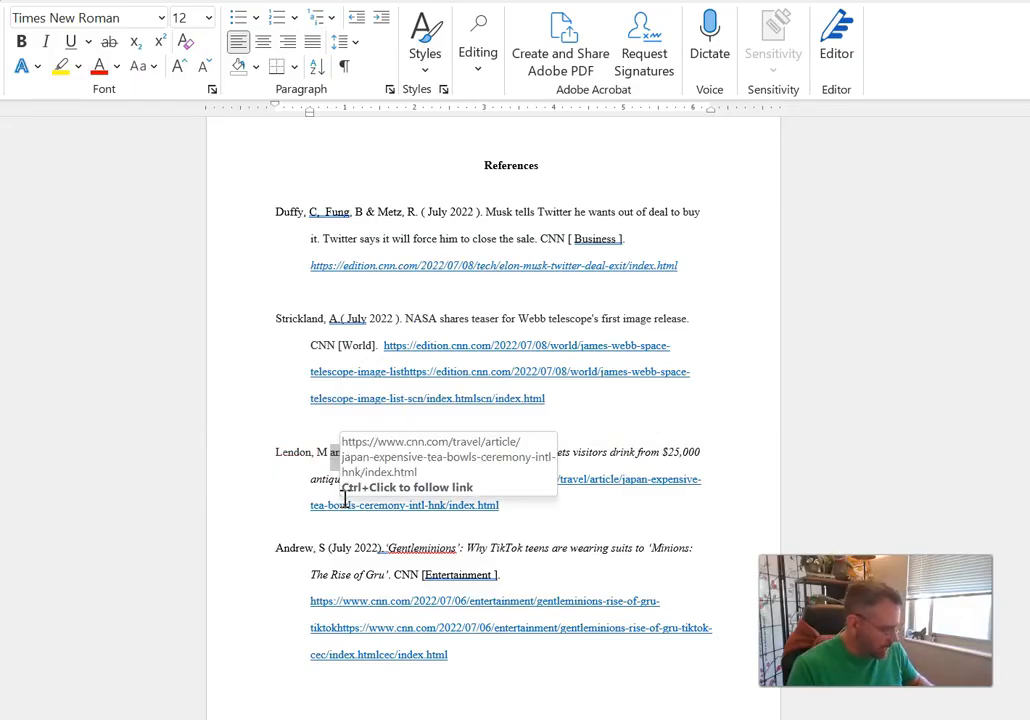
type("&")
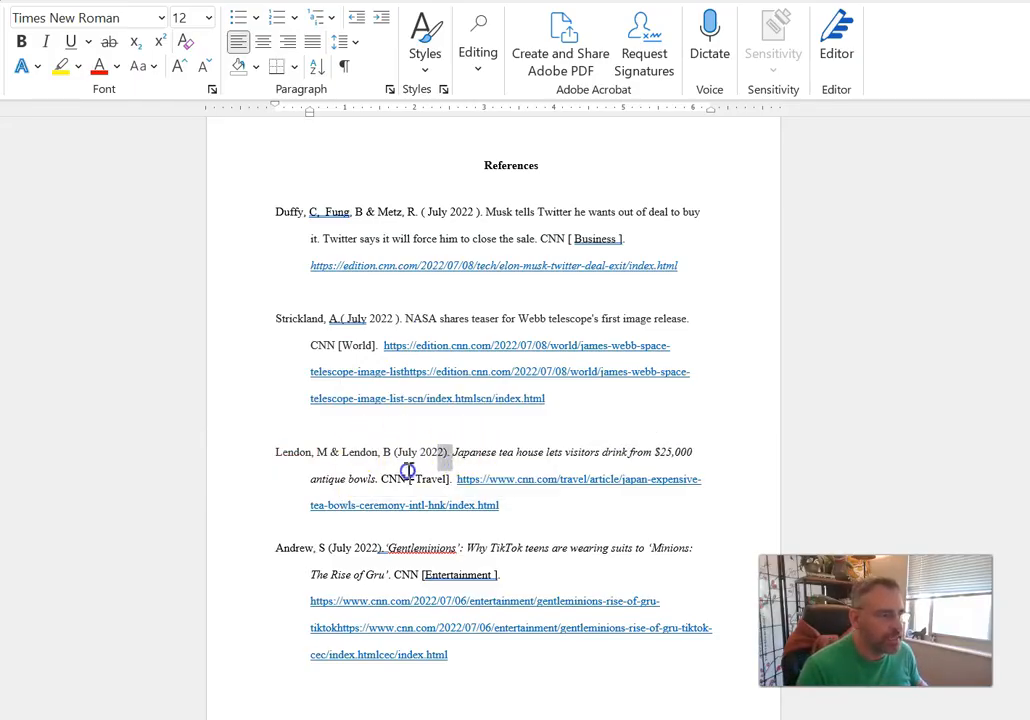
Remove the italics from the article title "Japanese tea house lets visitors drink from $25,000 antique bowls.".
left_click_drag(408, 470, 377, 478)
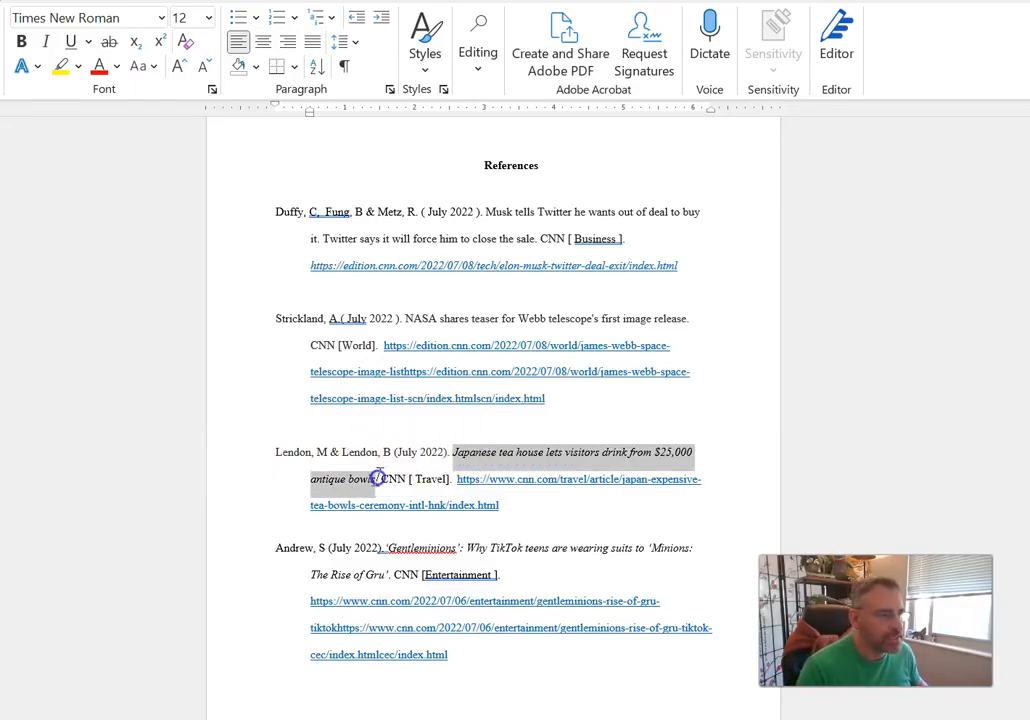
left_click(46, 42)
left_click(598, 455)
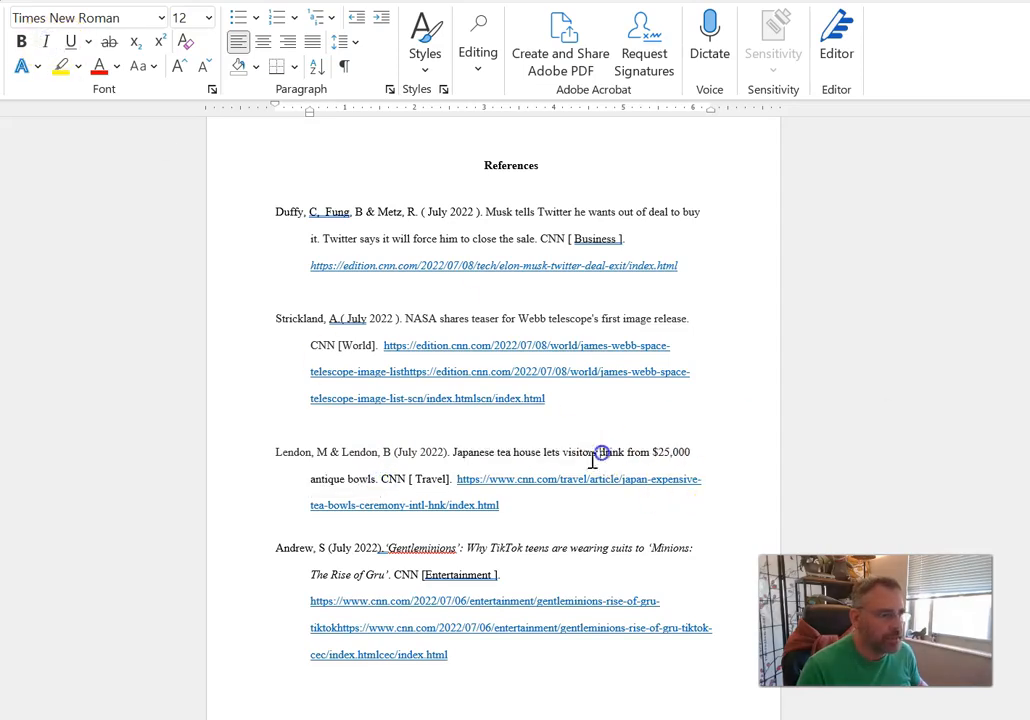
Add a period after the author's initial in the Gentleminions entry and after both authors' initials in the Japanese tea house entry.
left_click(322, 548)
type(".")
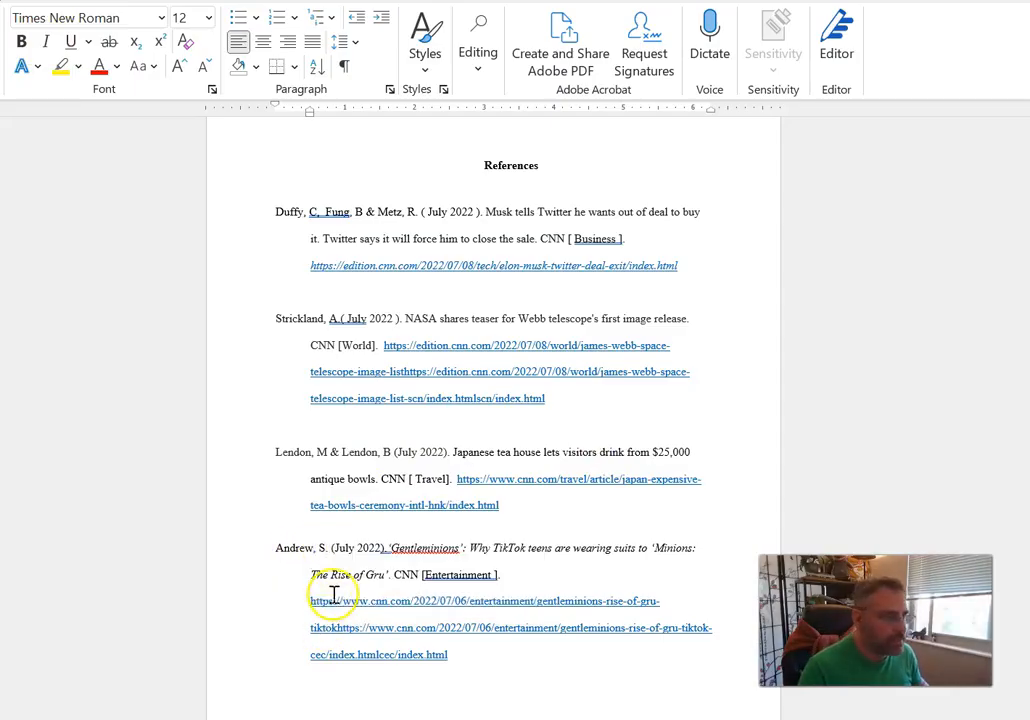
left_click(325, 451)
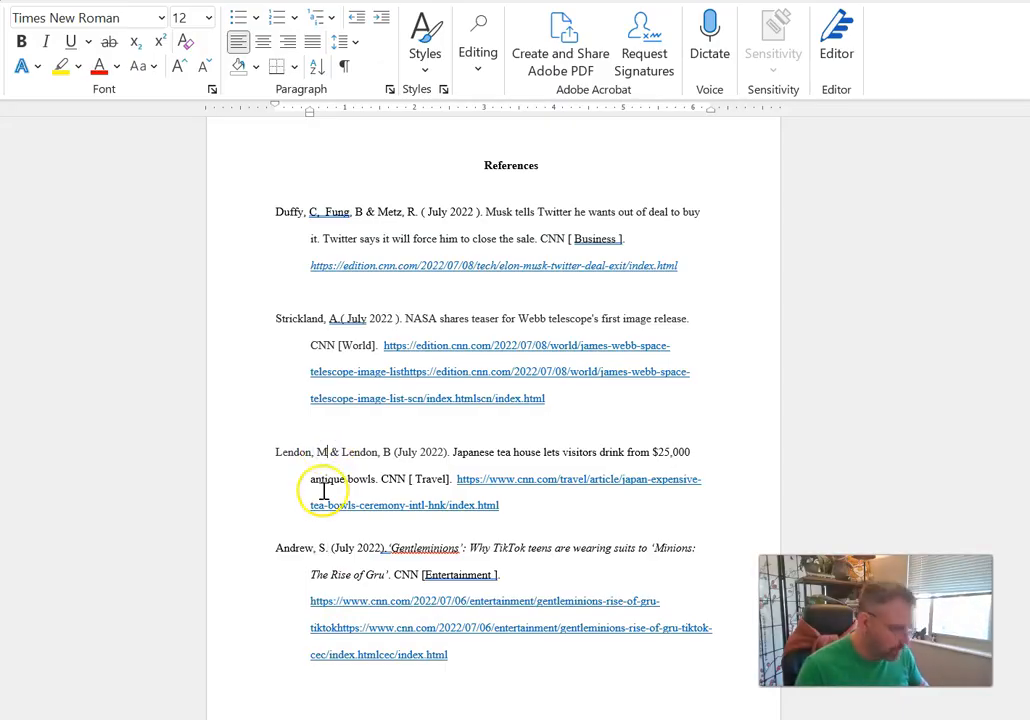
type(".")
left_click(391, 451)
type(".")
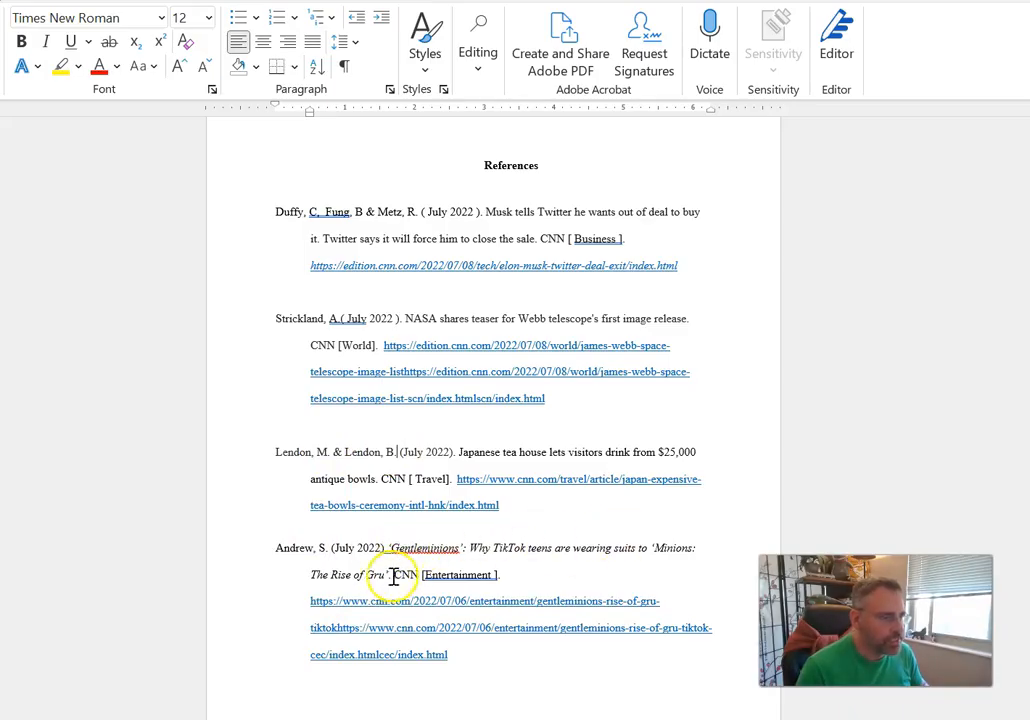
Remove the italics from the article title "'Gentleminions': Why TikTok teens are wearing suits to 'Minions: The Rise of Gru'.".
left_click_drag(396, 569, 394, 548)
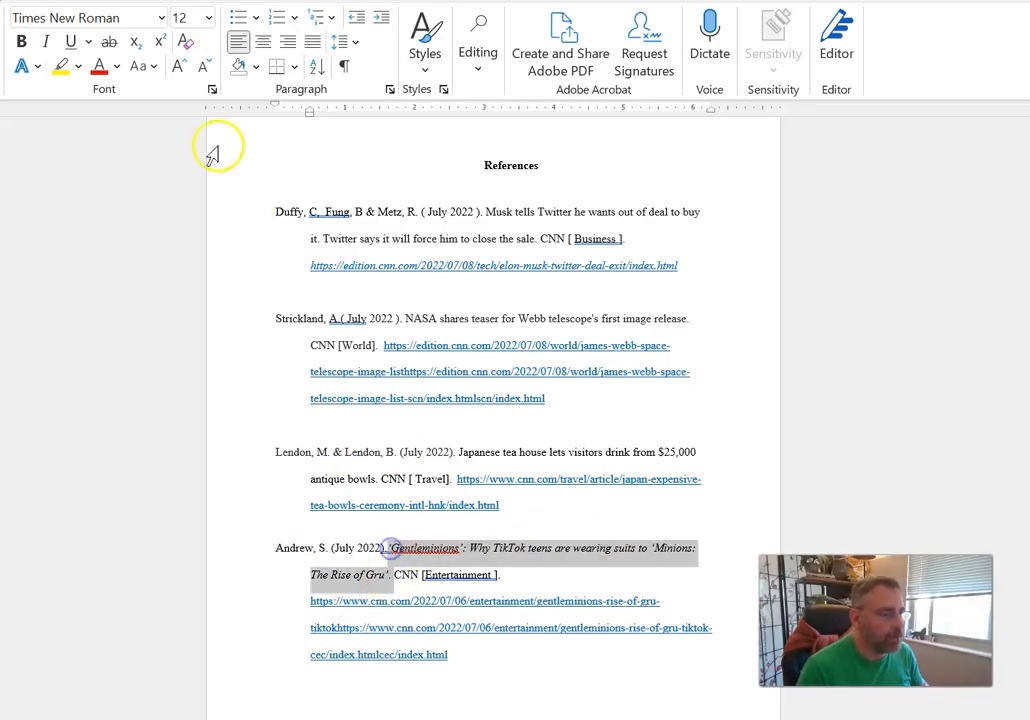
left_click(44, 42)
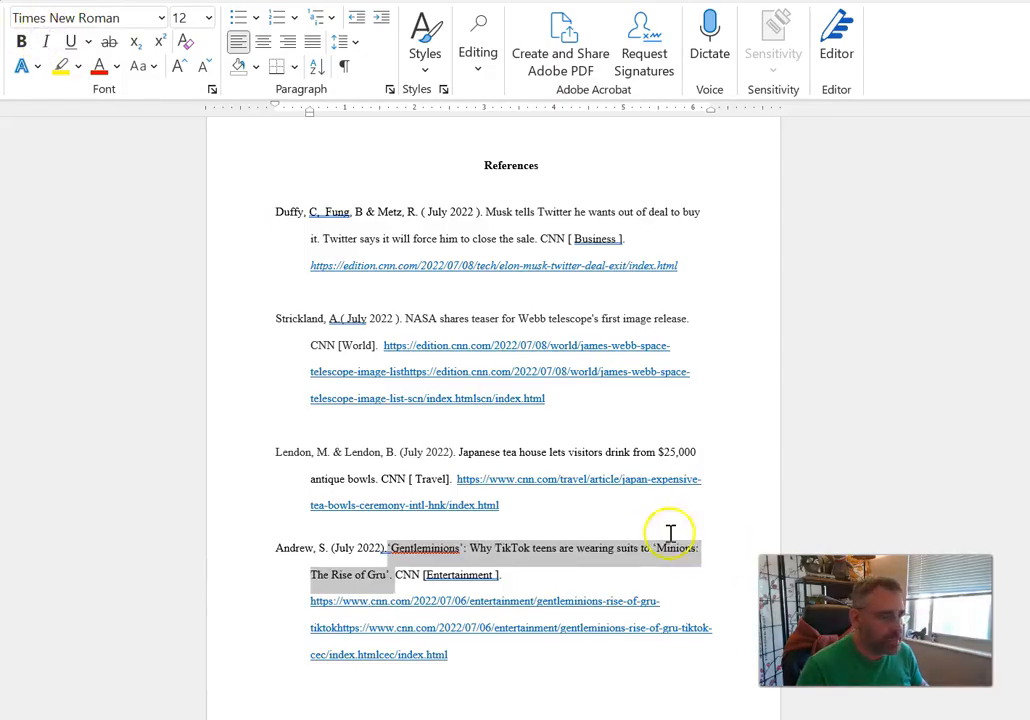
left_click(607, 553)
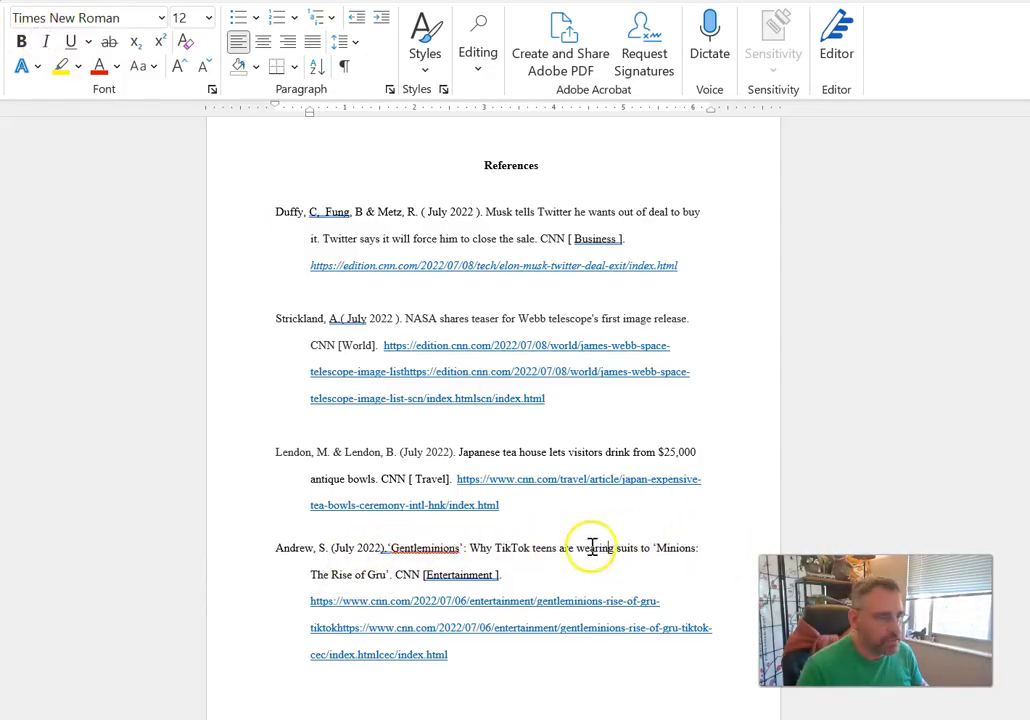